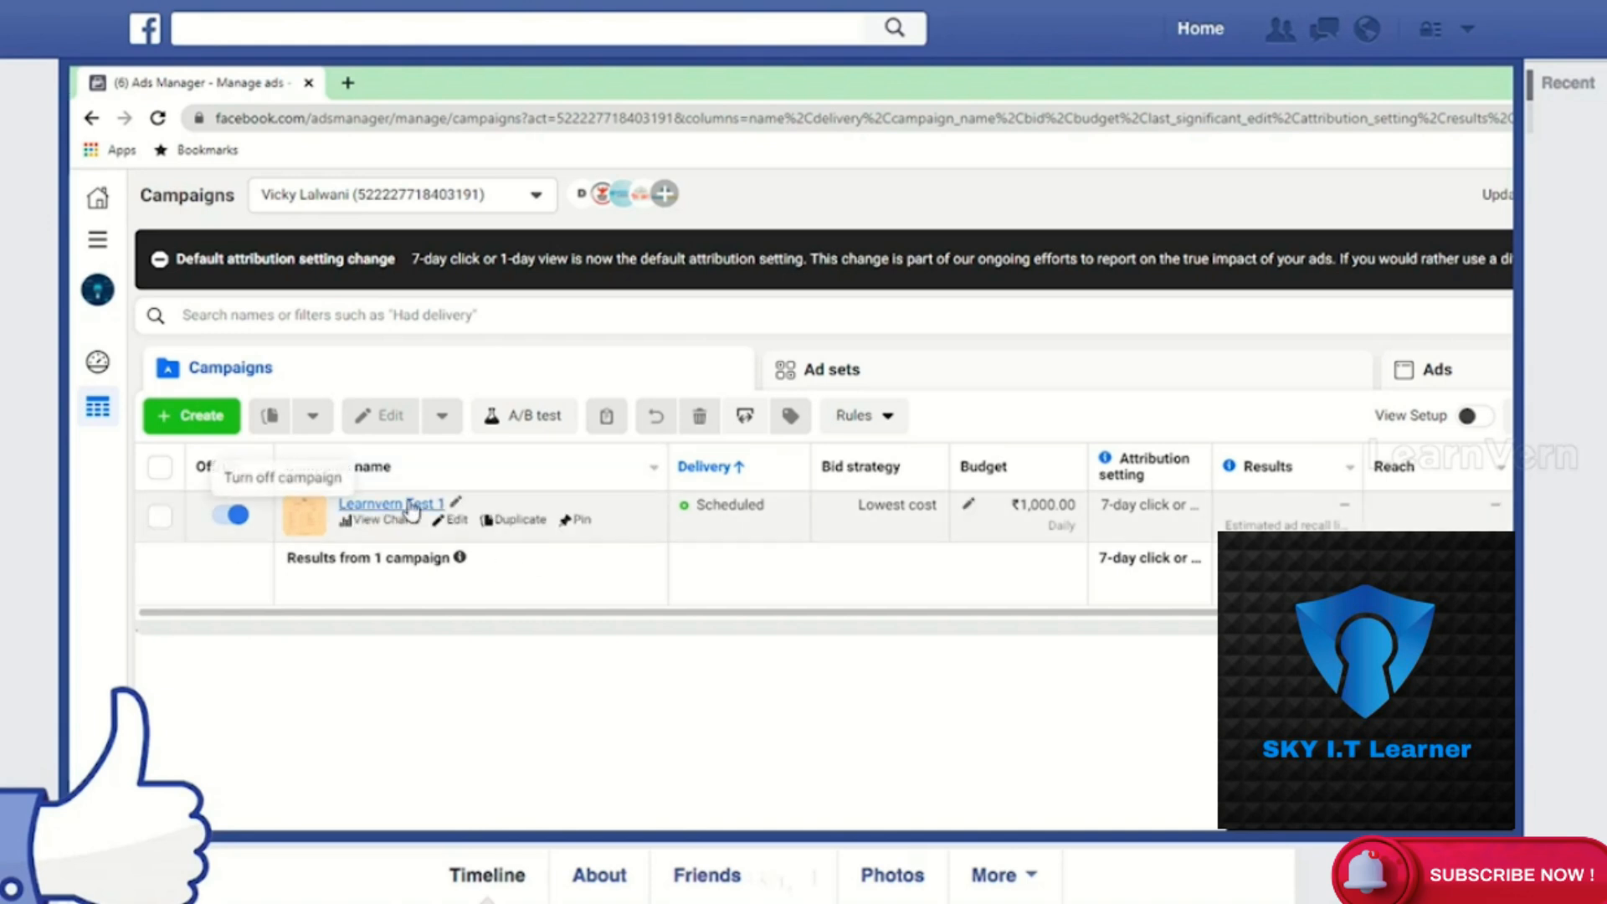
Rename the existing Learnvern Test 1 campaign as "1. Brand Awareness Learnvern Test 1"
left_click(455, 502)
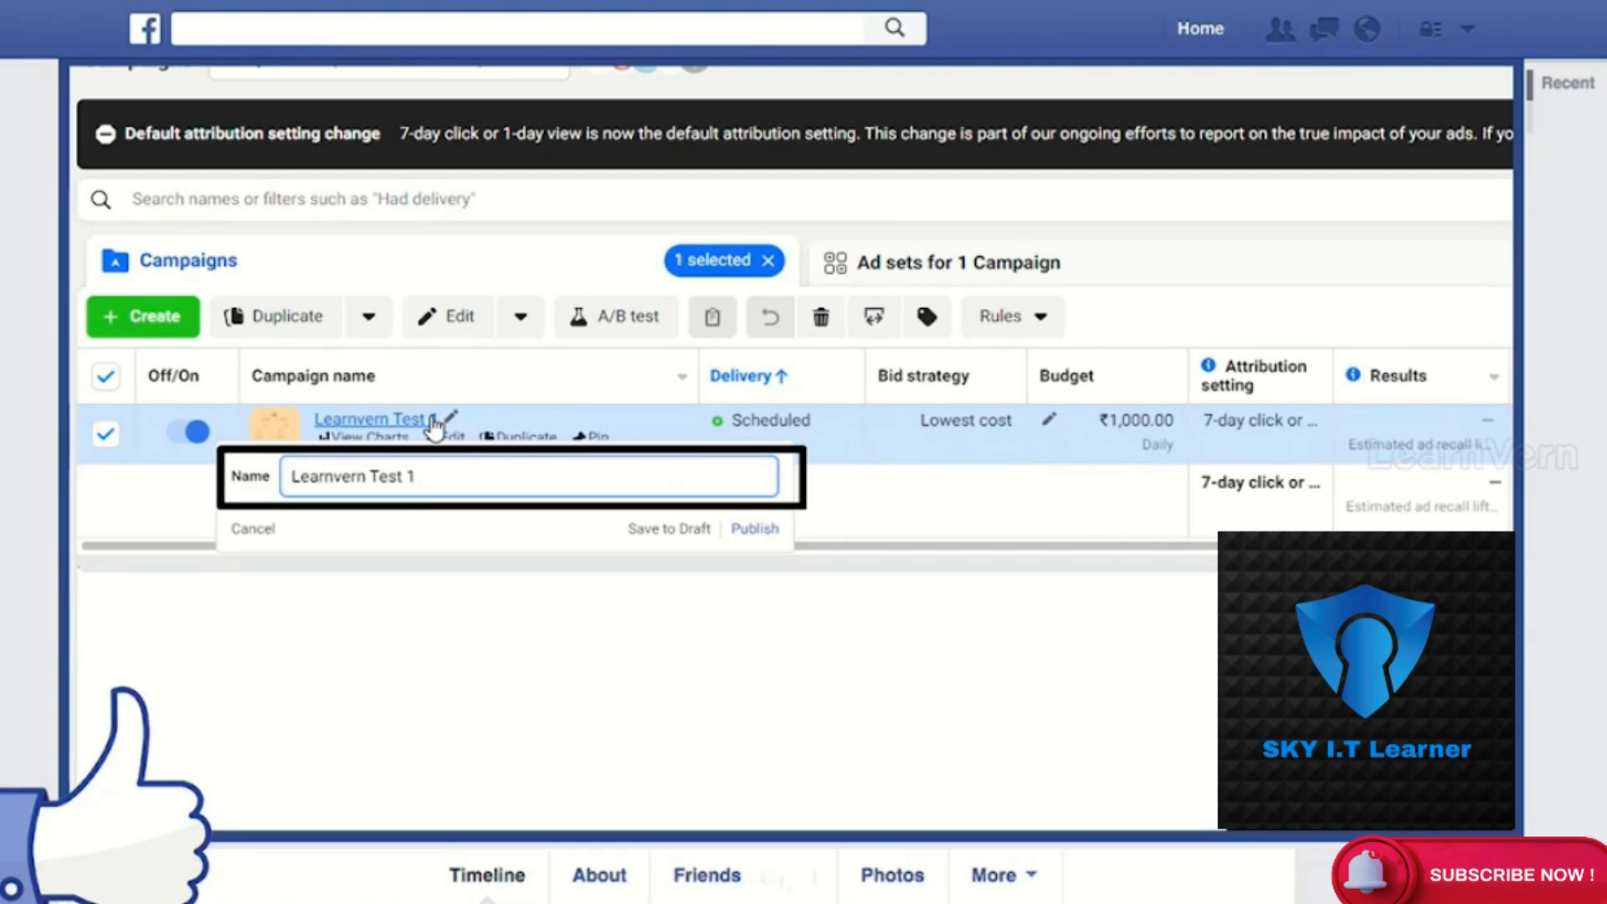
type("Brand A")
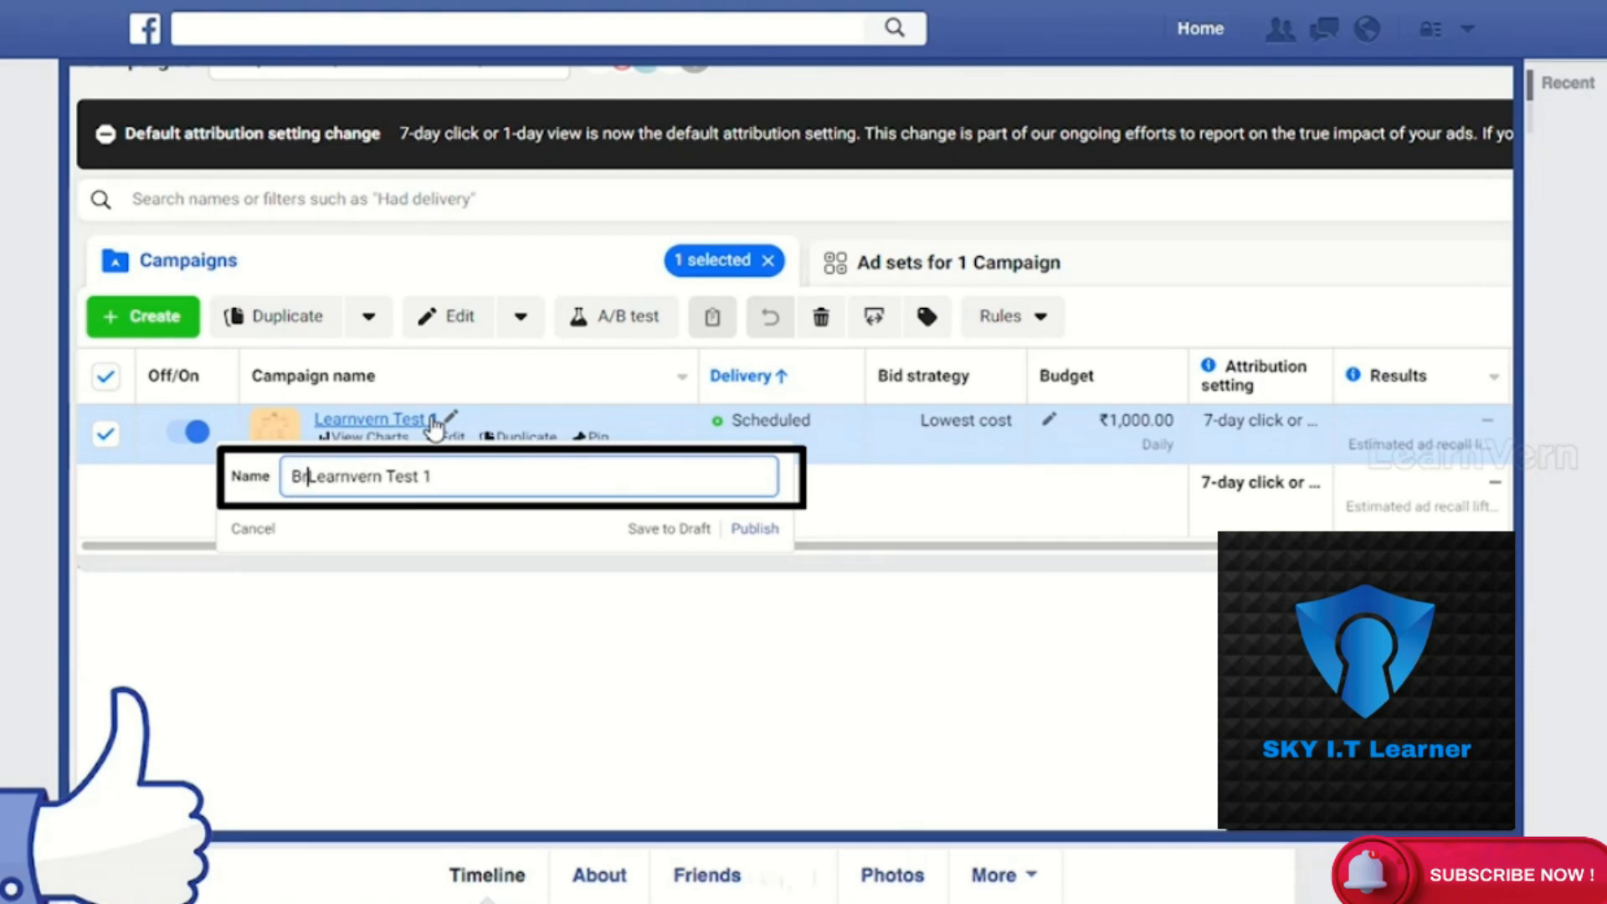
type("wareness")
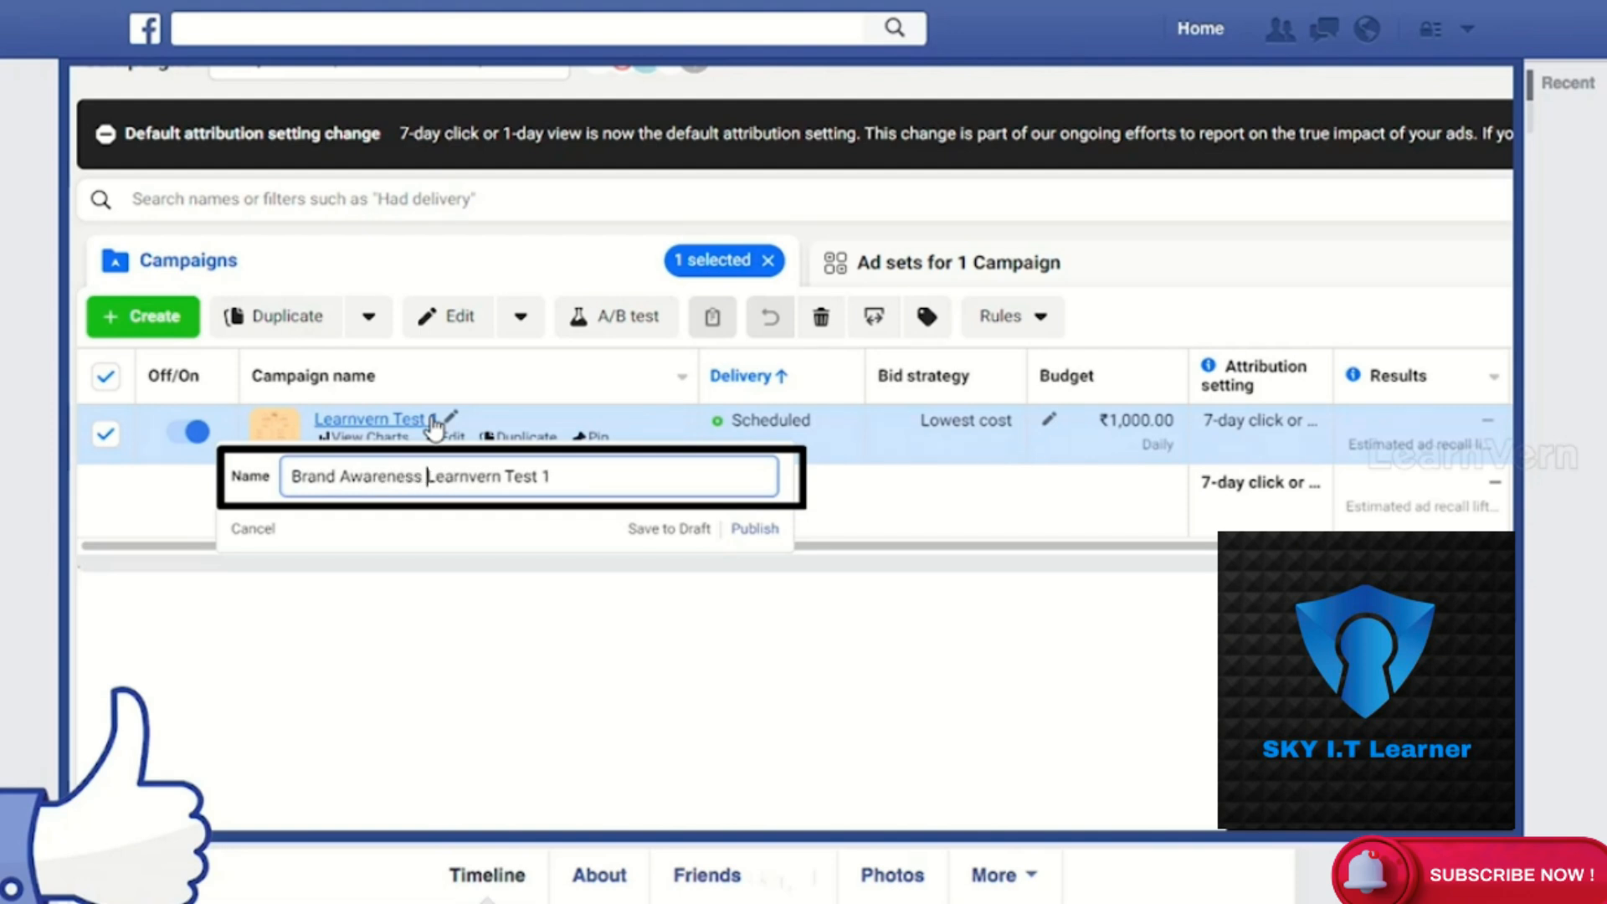
key("ctrl+Left")
key("ctrl+Left")
type("1")
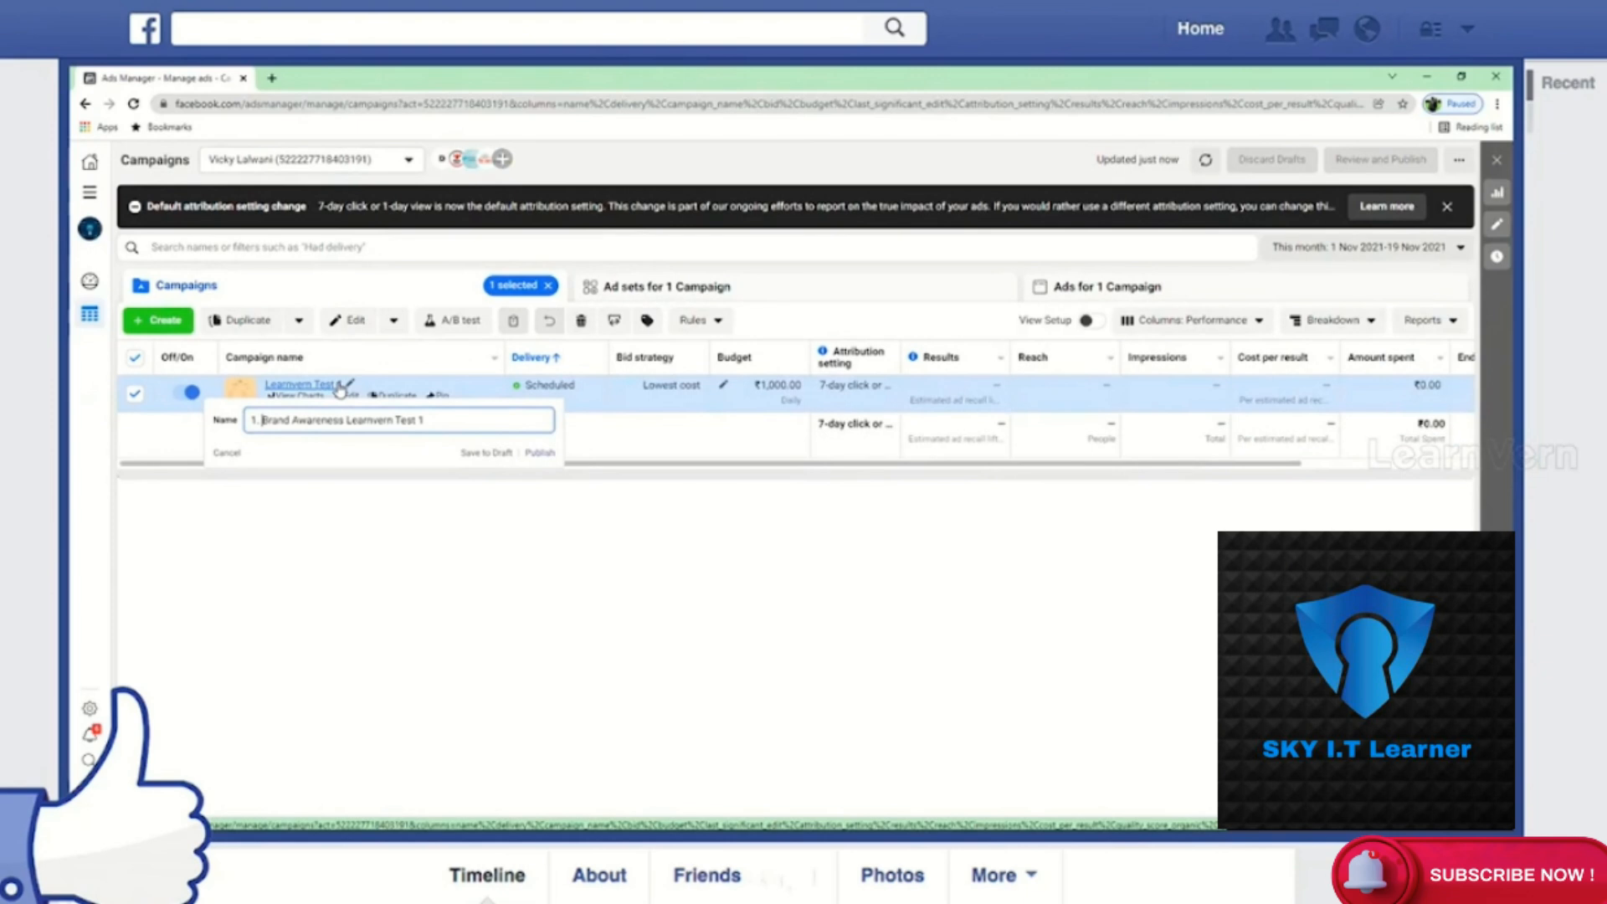
key("Return")
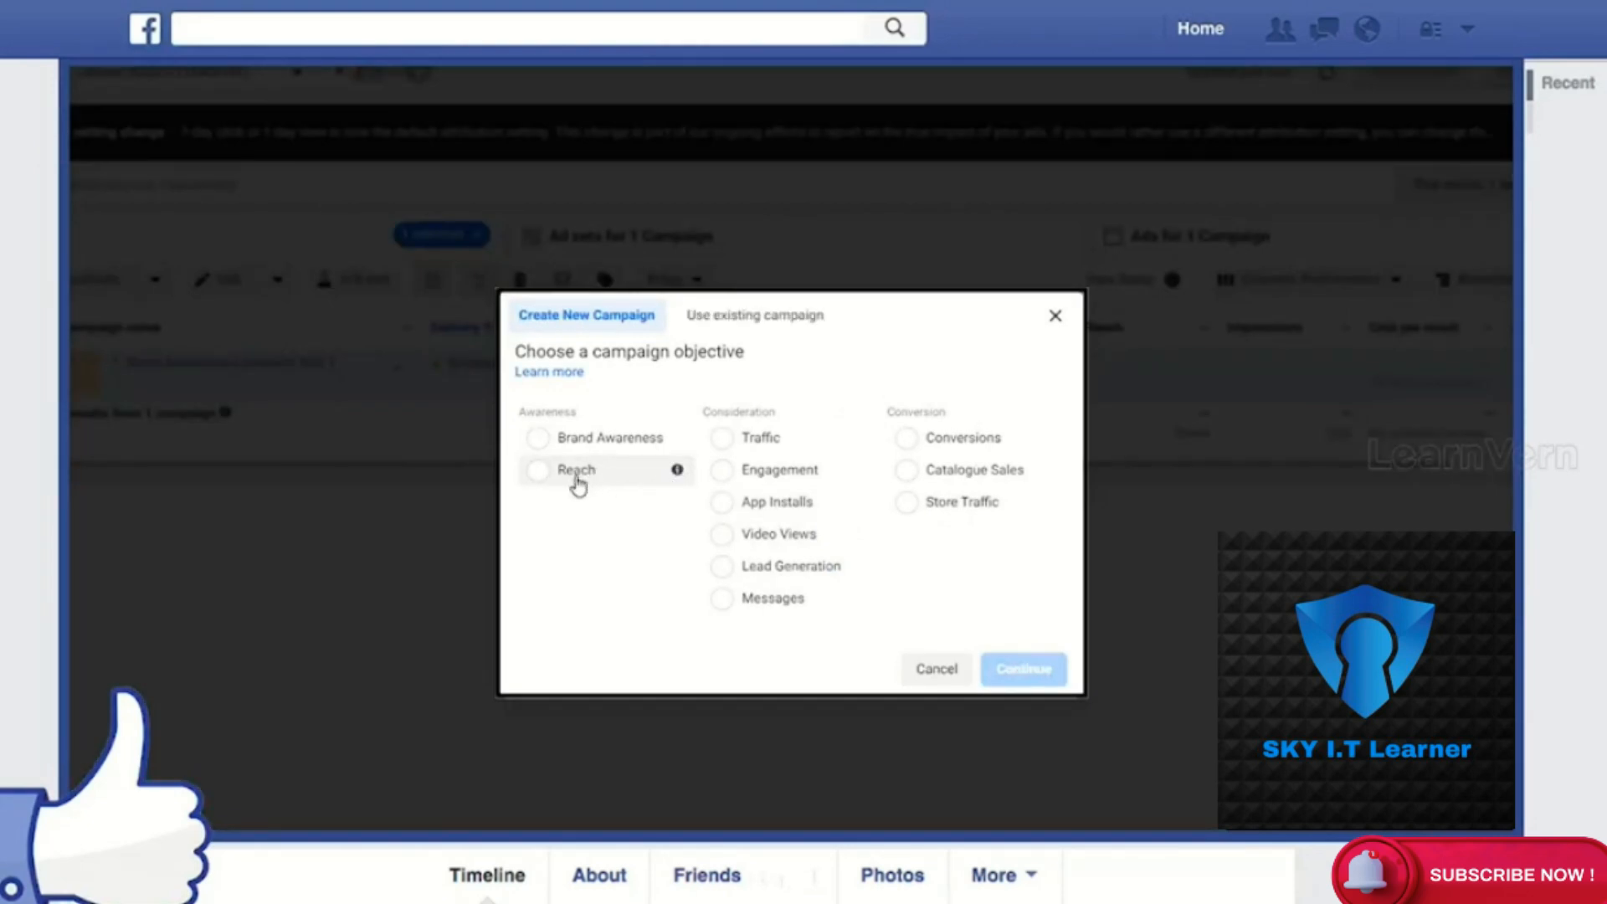
Choose Reach as the new campaign's objective and name the campaign "Reach Campaign"
left_click(577, 479)
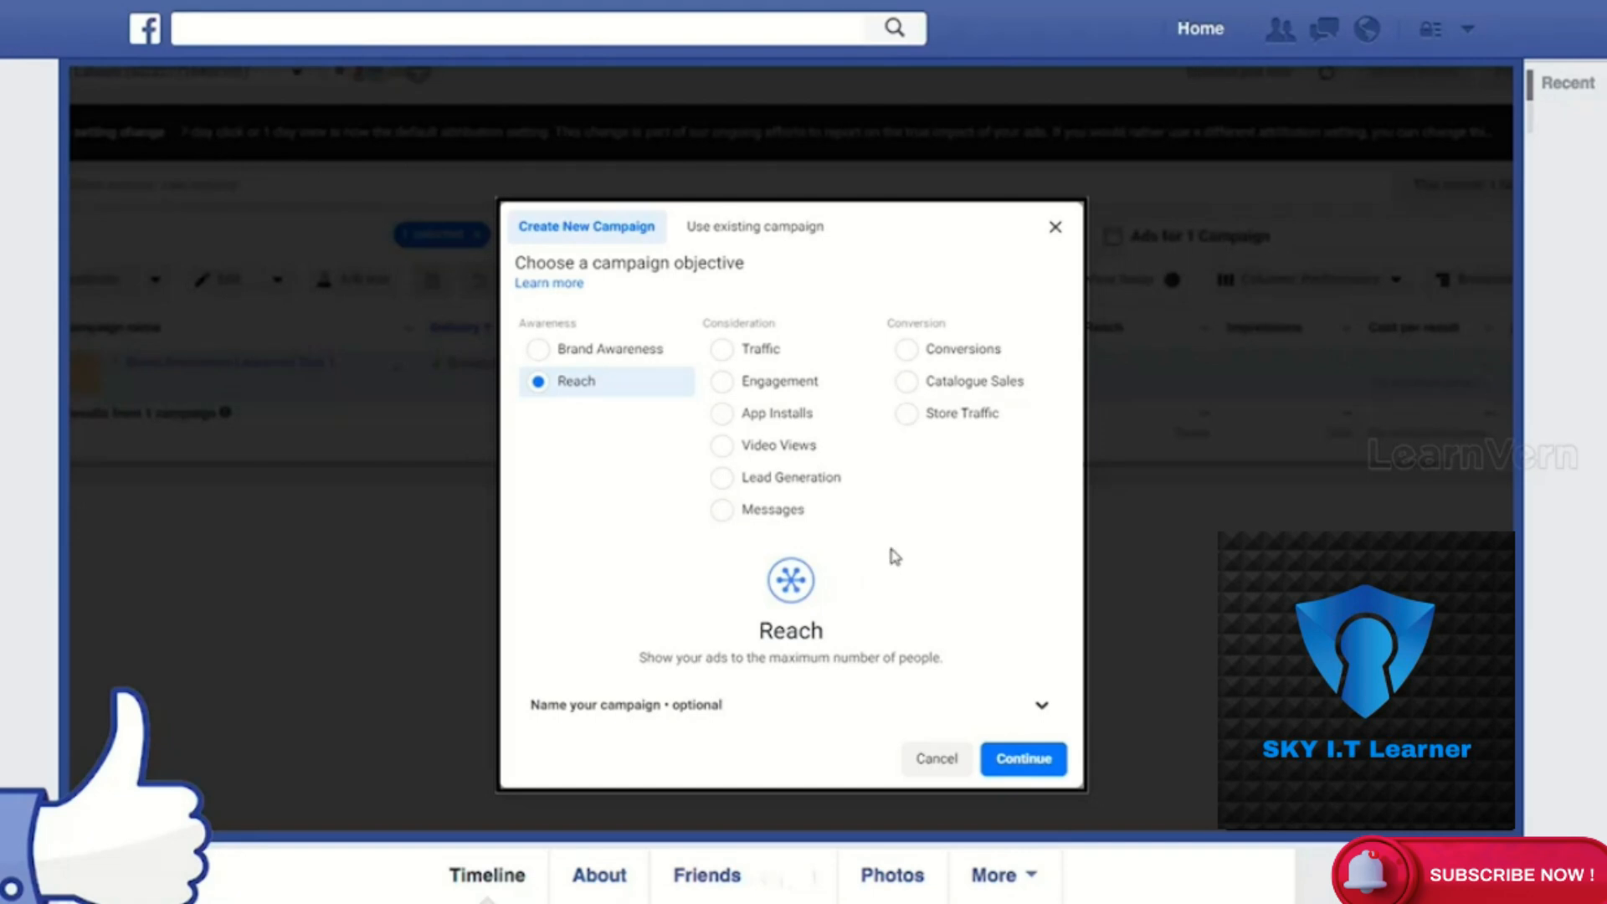
left_click(892, 707)
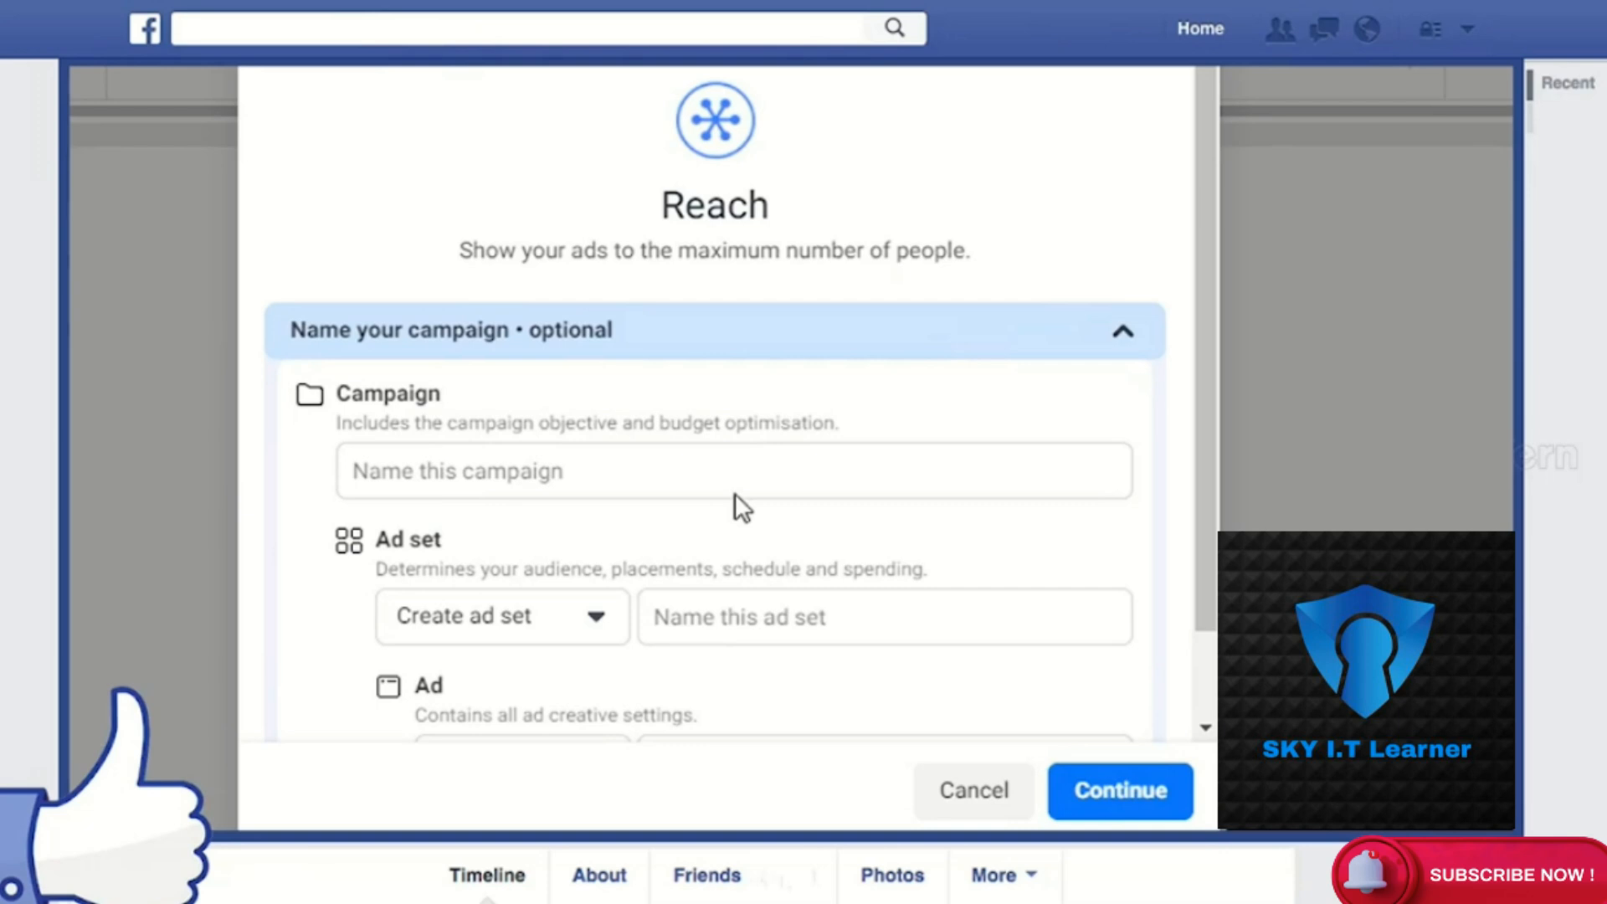
left_click(751, 469)
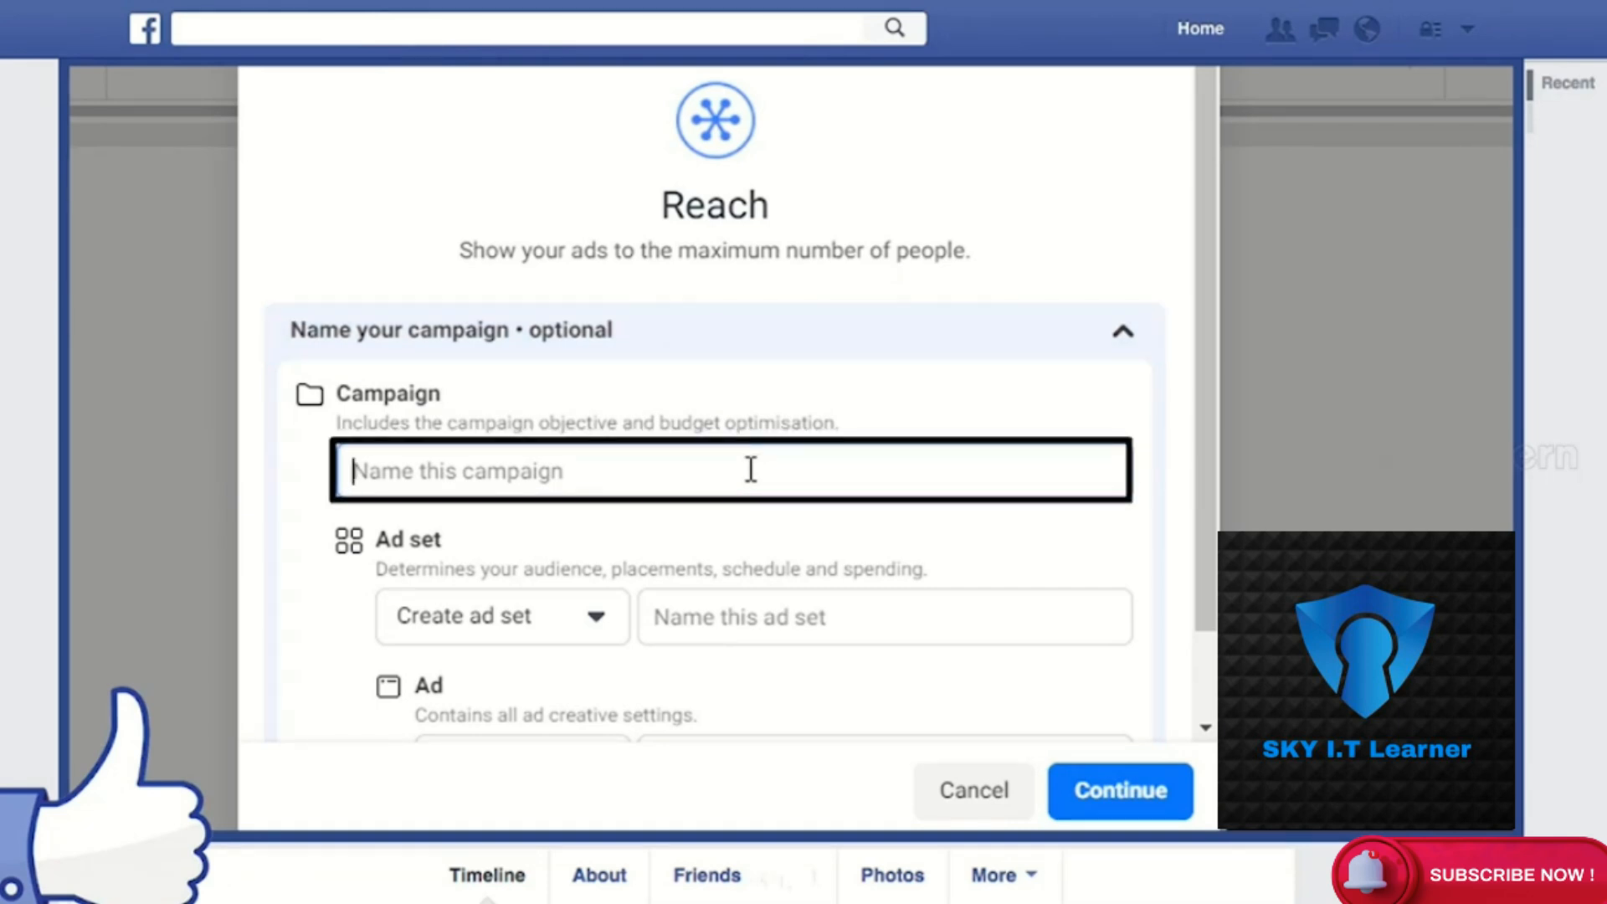
type("Reach Campaign")
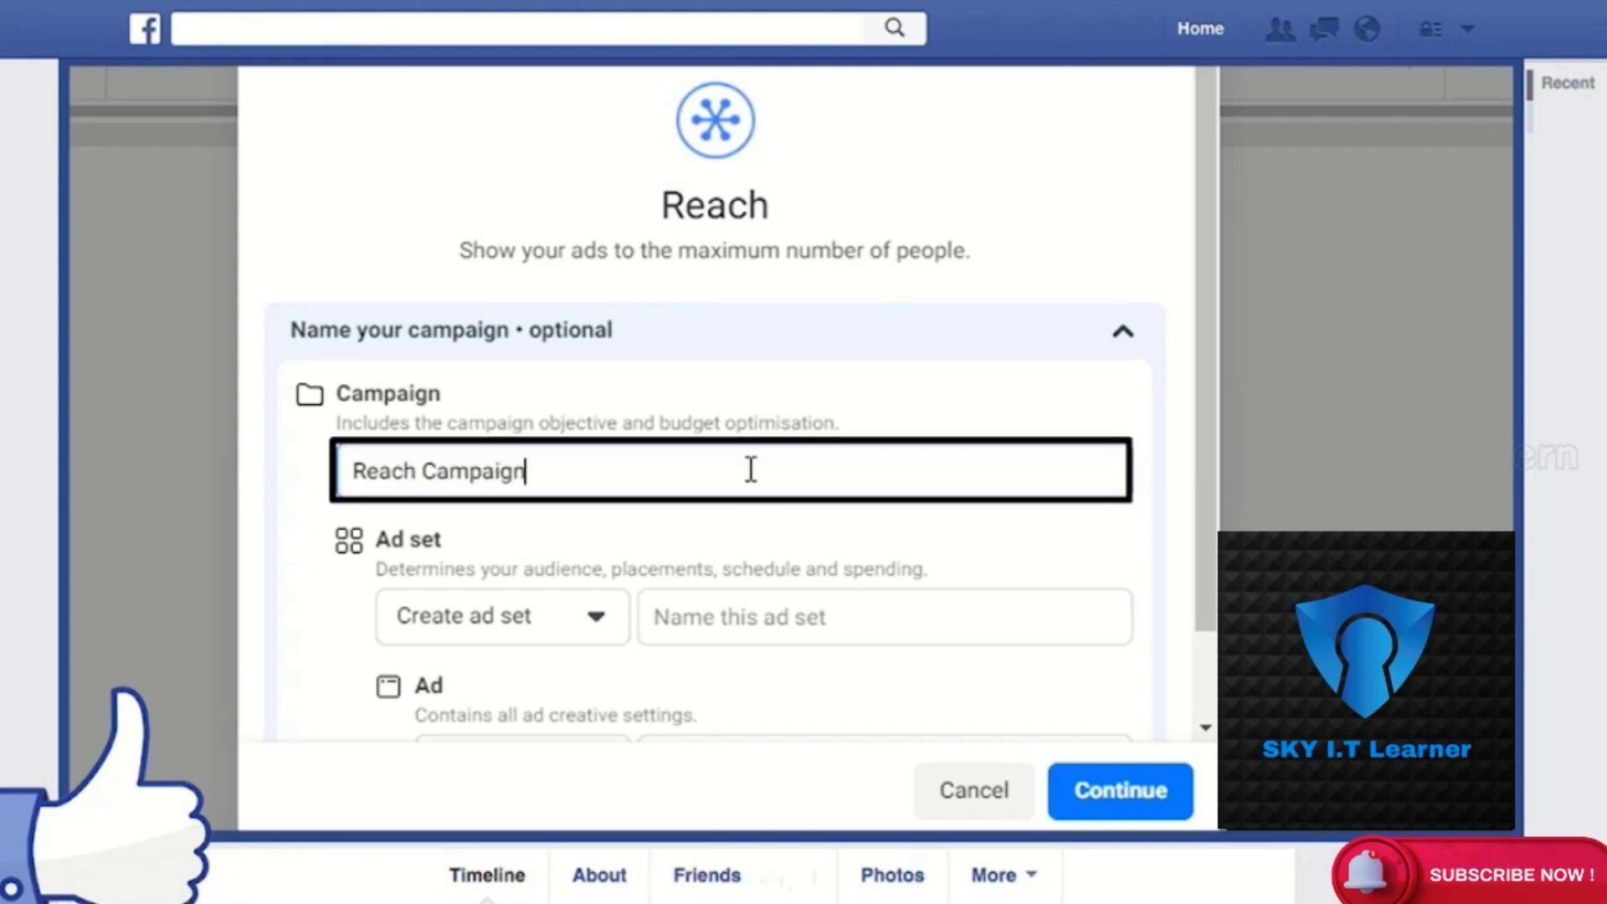
Name the new campaign's ad set "Reach Ad"
key("Tab")
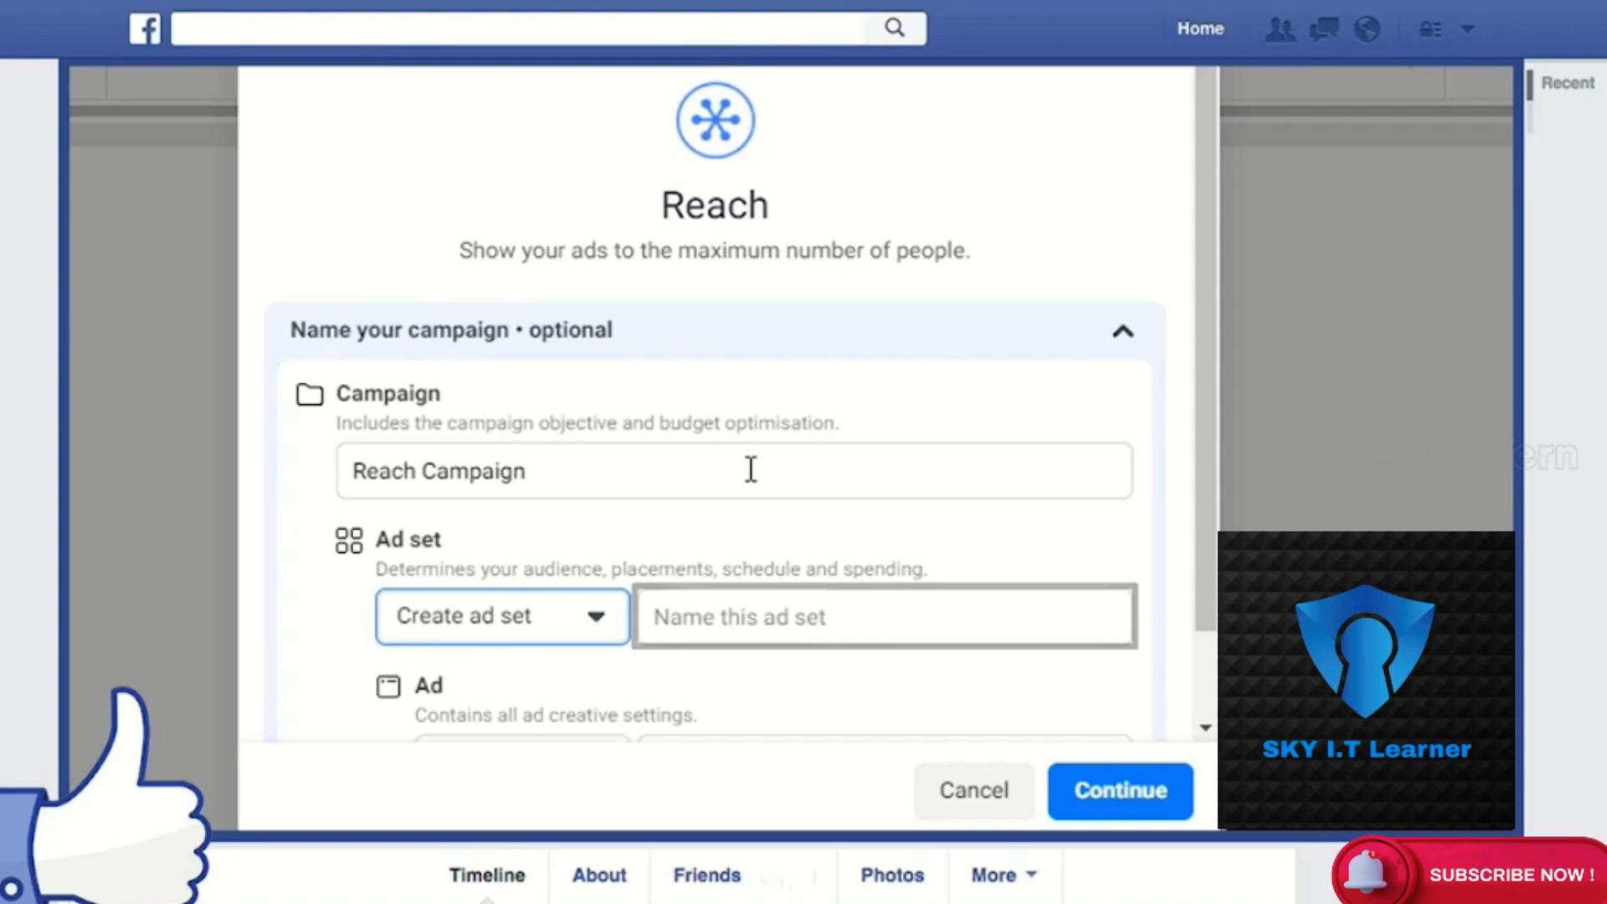
key("Tab")
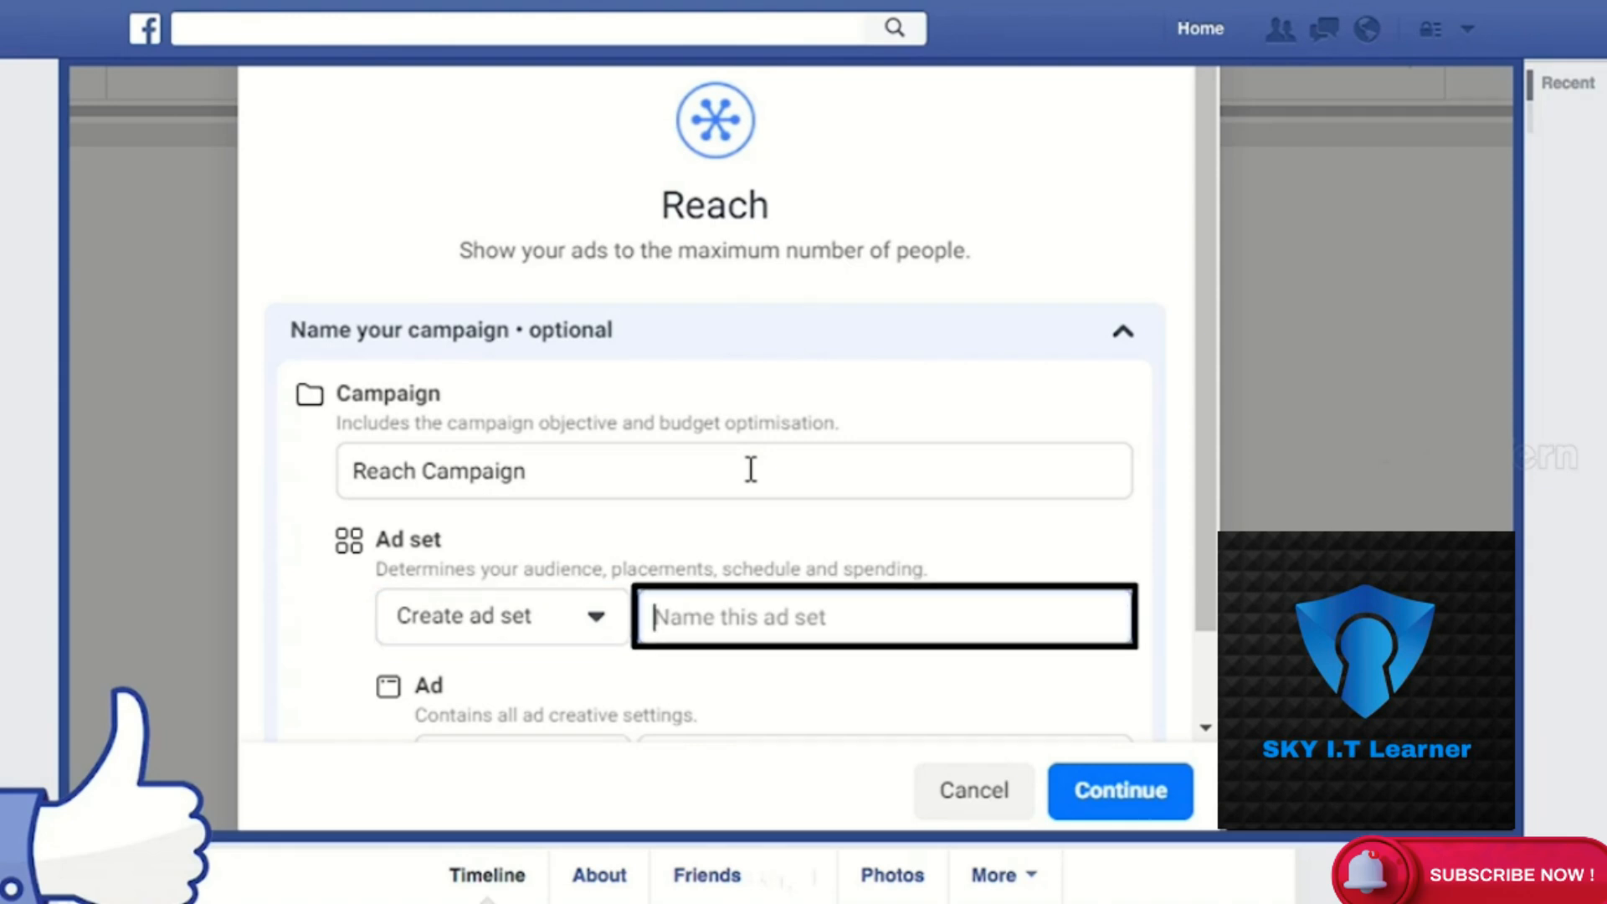
type("Reach Ad")
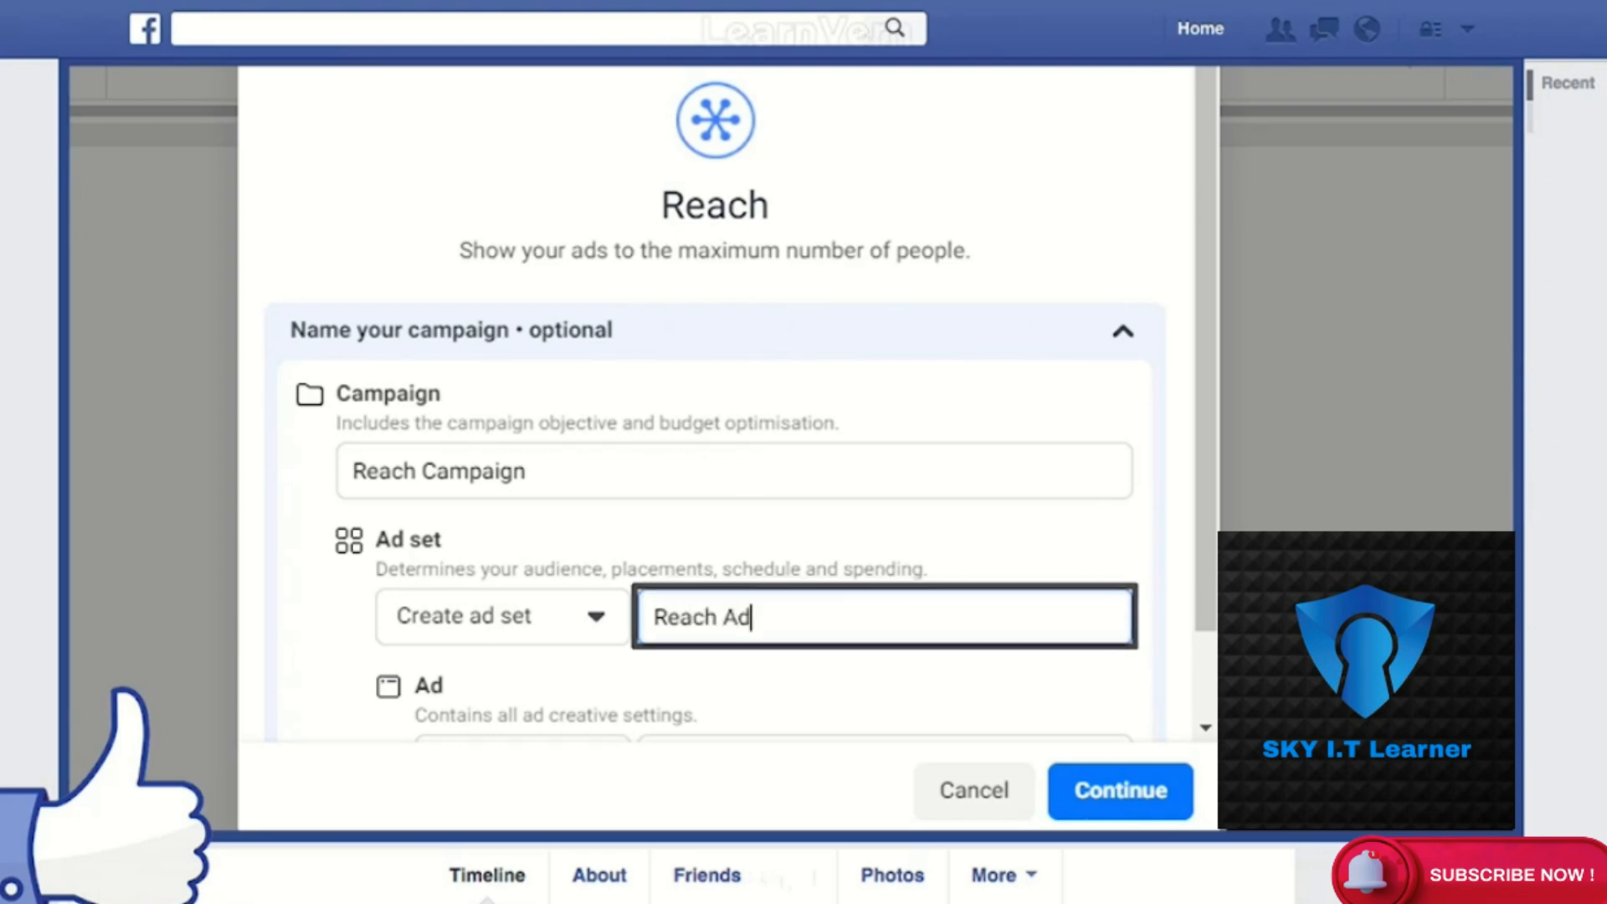
Name the new ad "graphical image of product a"
scroll(861, 251, "down", 1)
left_click(871, 667)
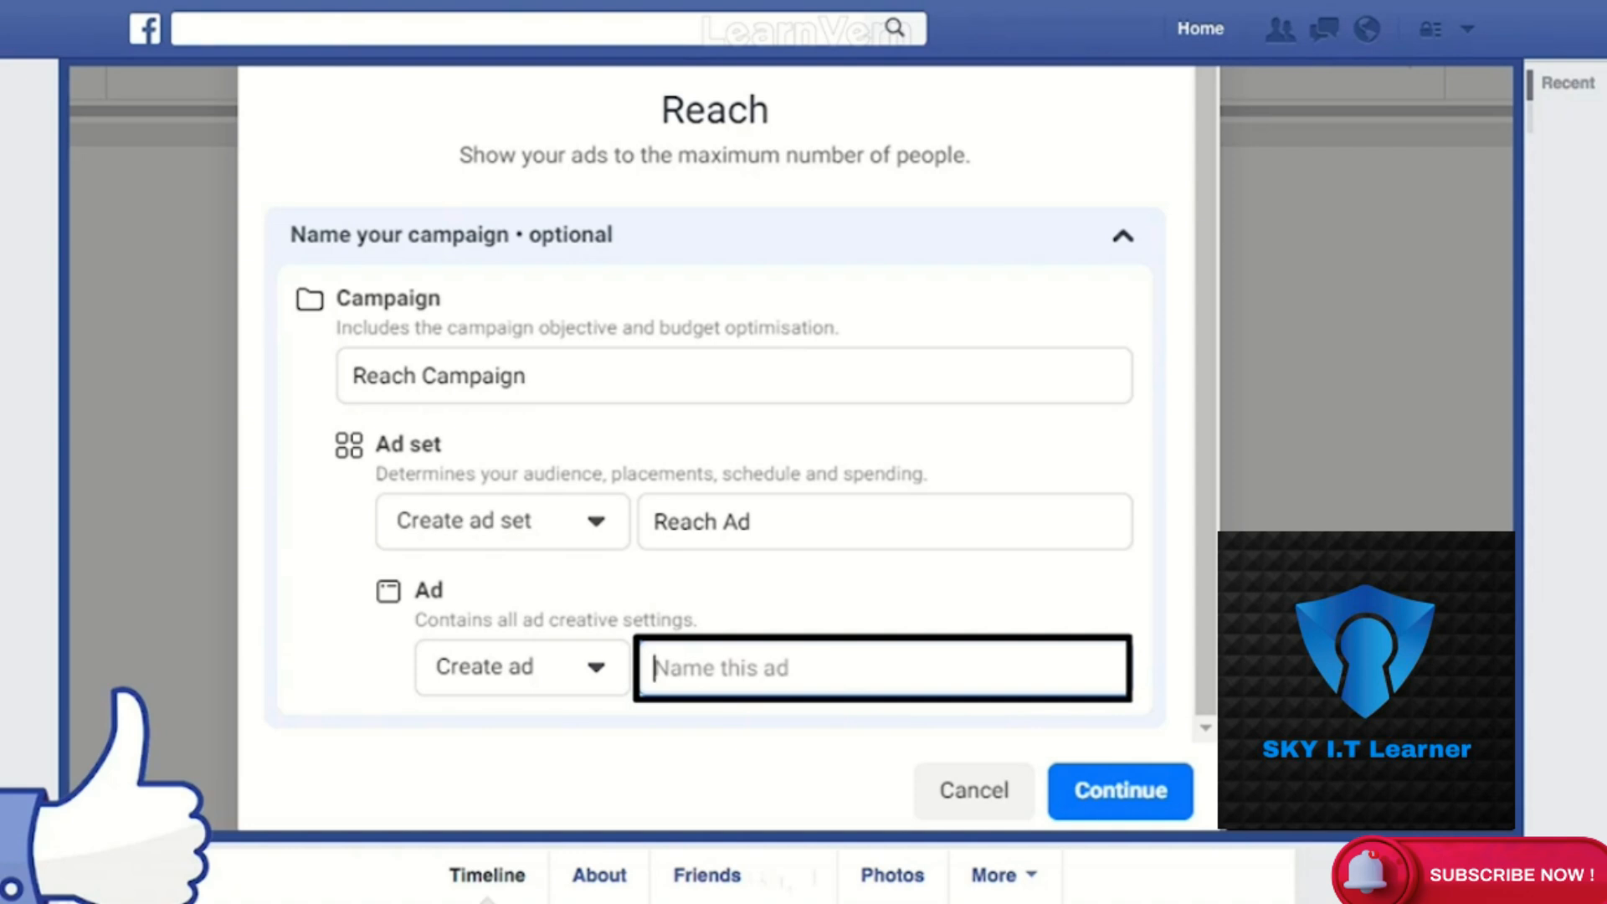
type("gra")
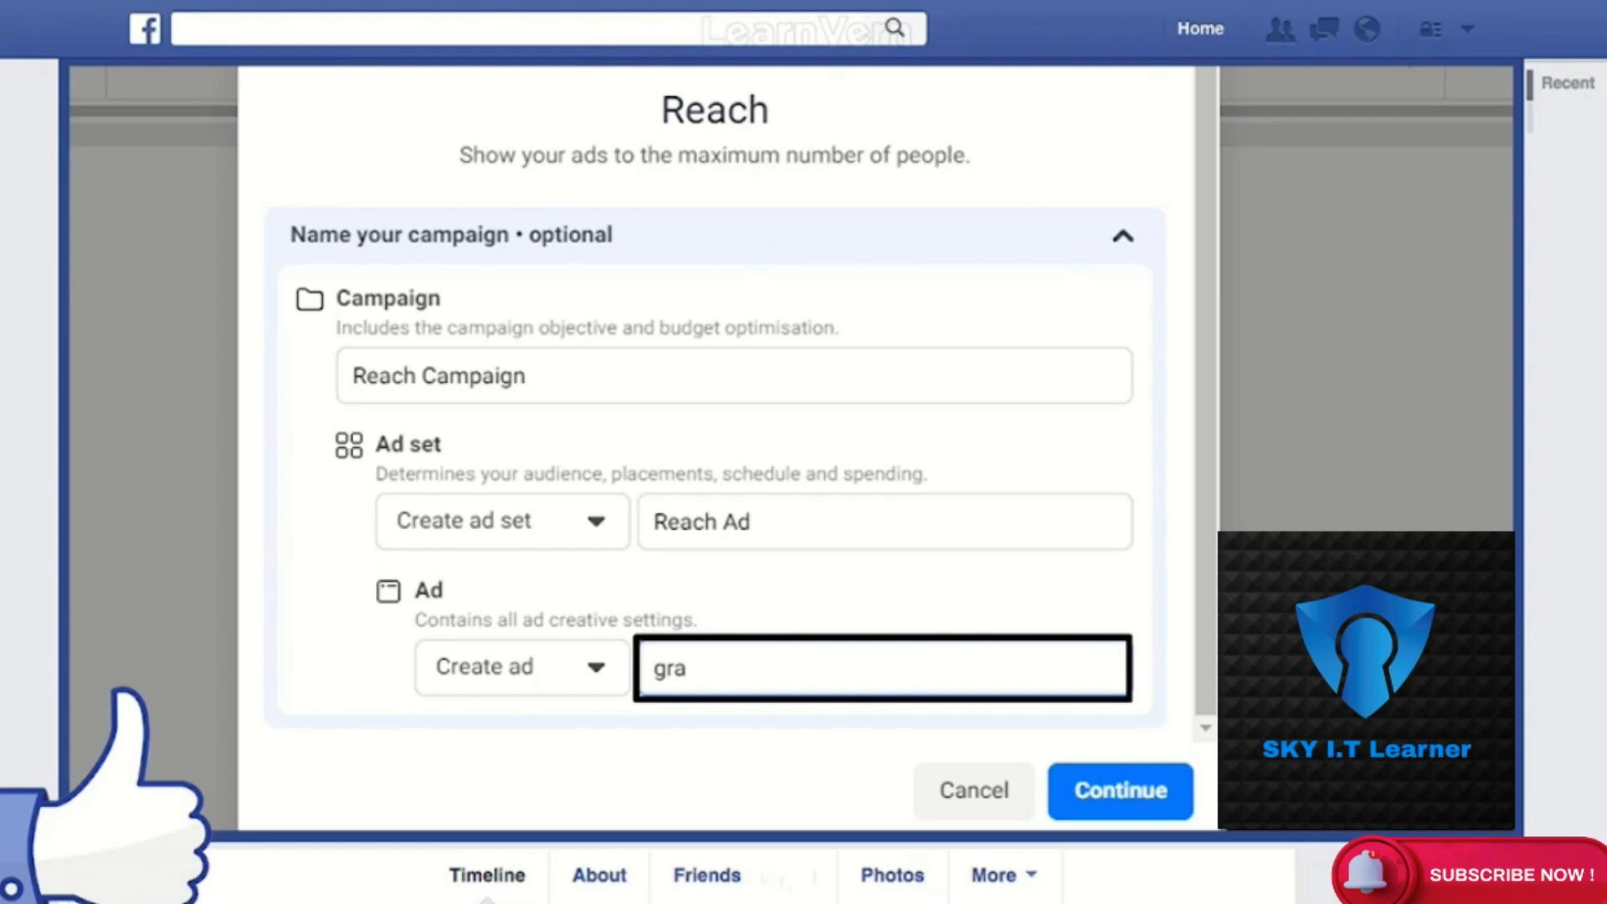
type("phical image o")
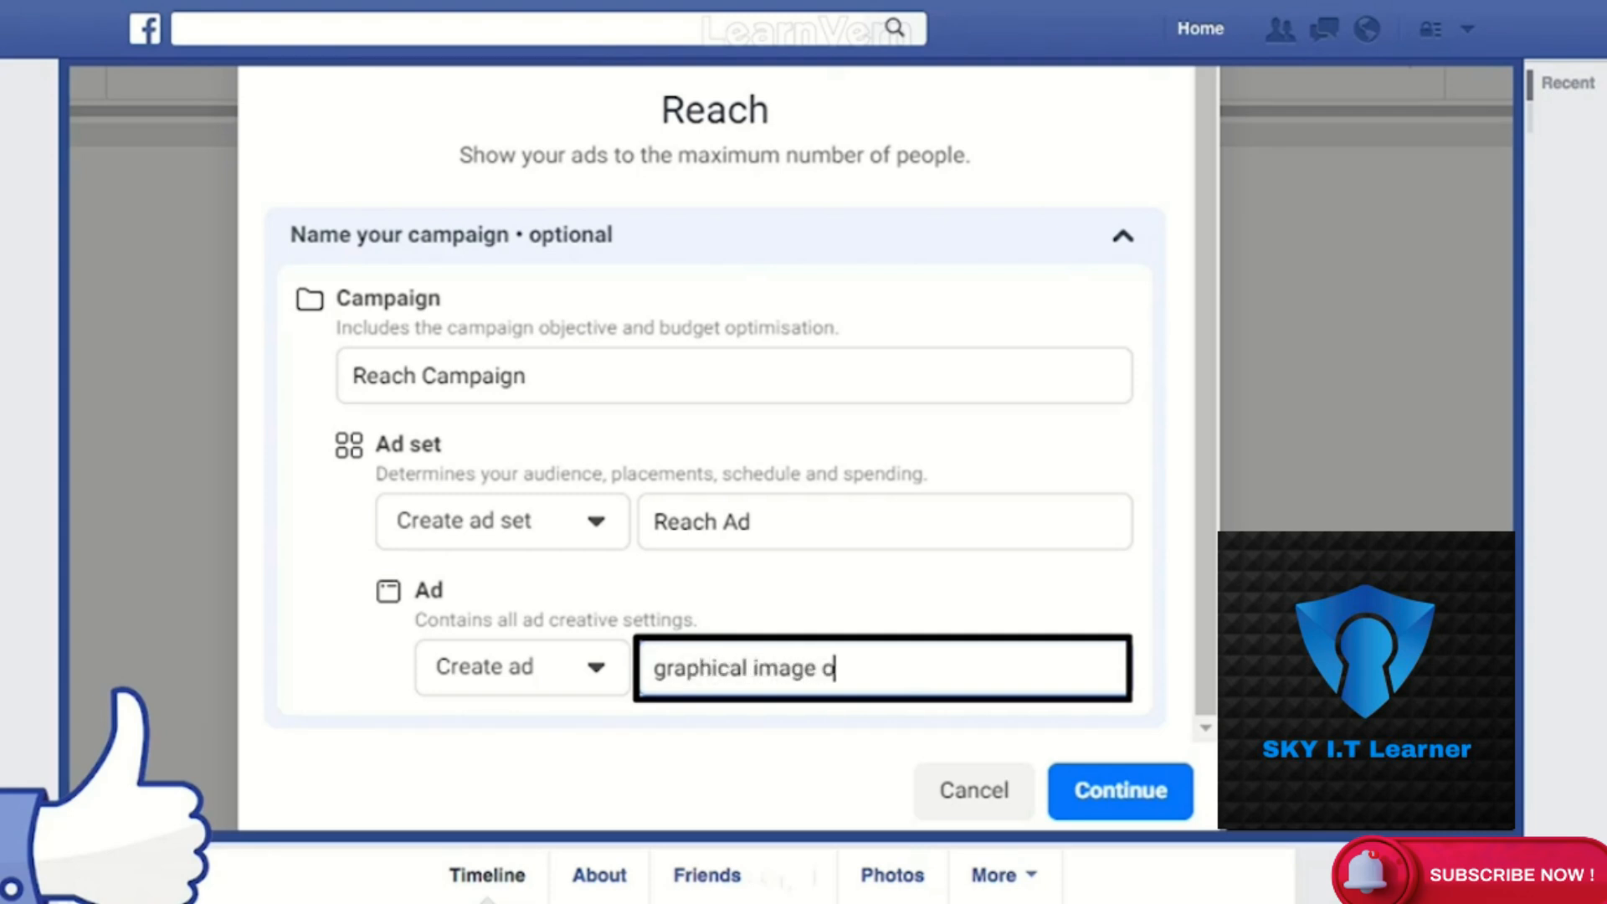
type("f product")
key("Tab")
left_click(933, 669)
type("a")
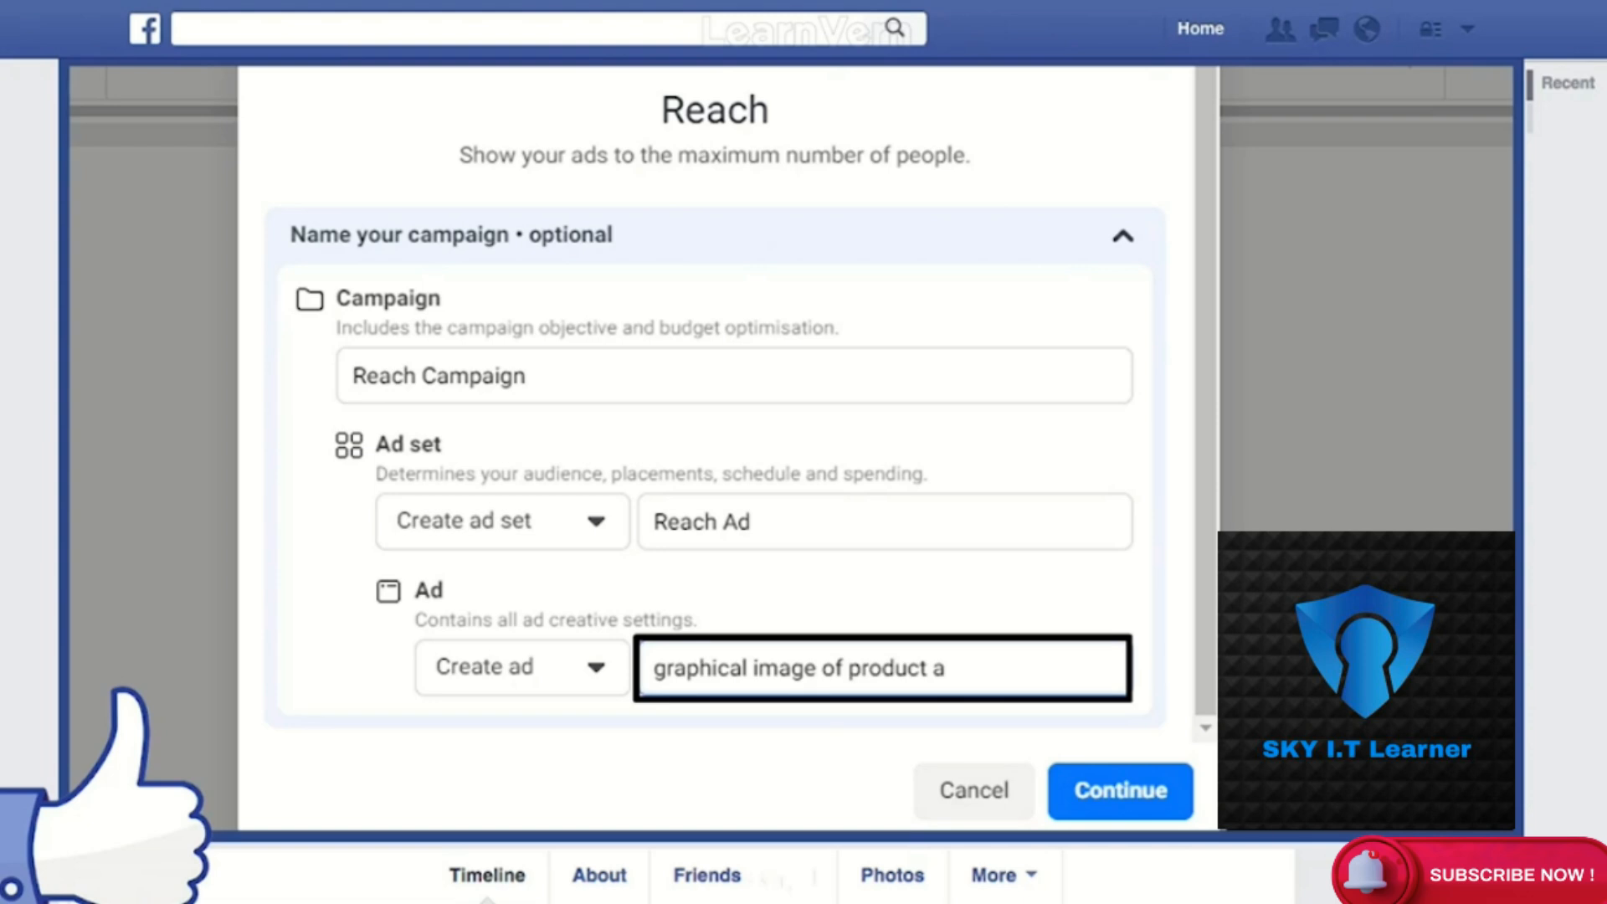
key("Tab")
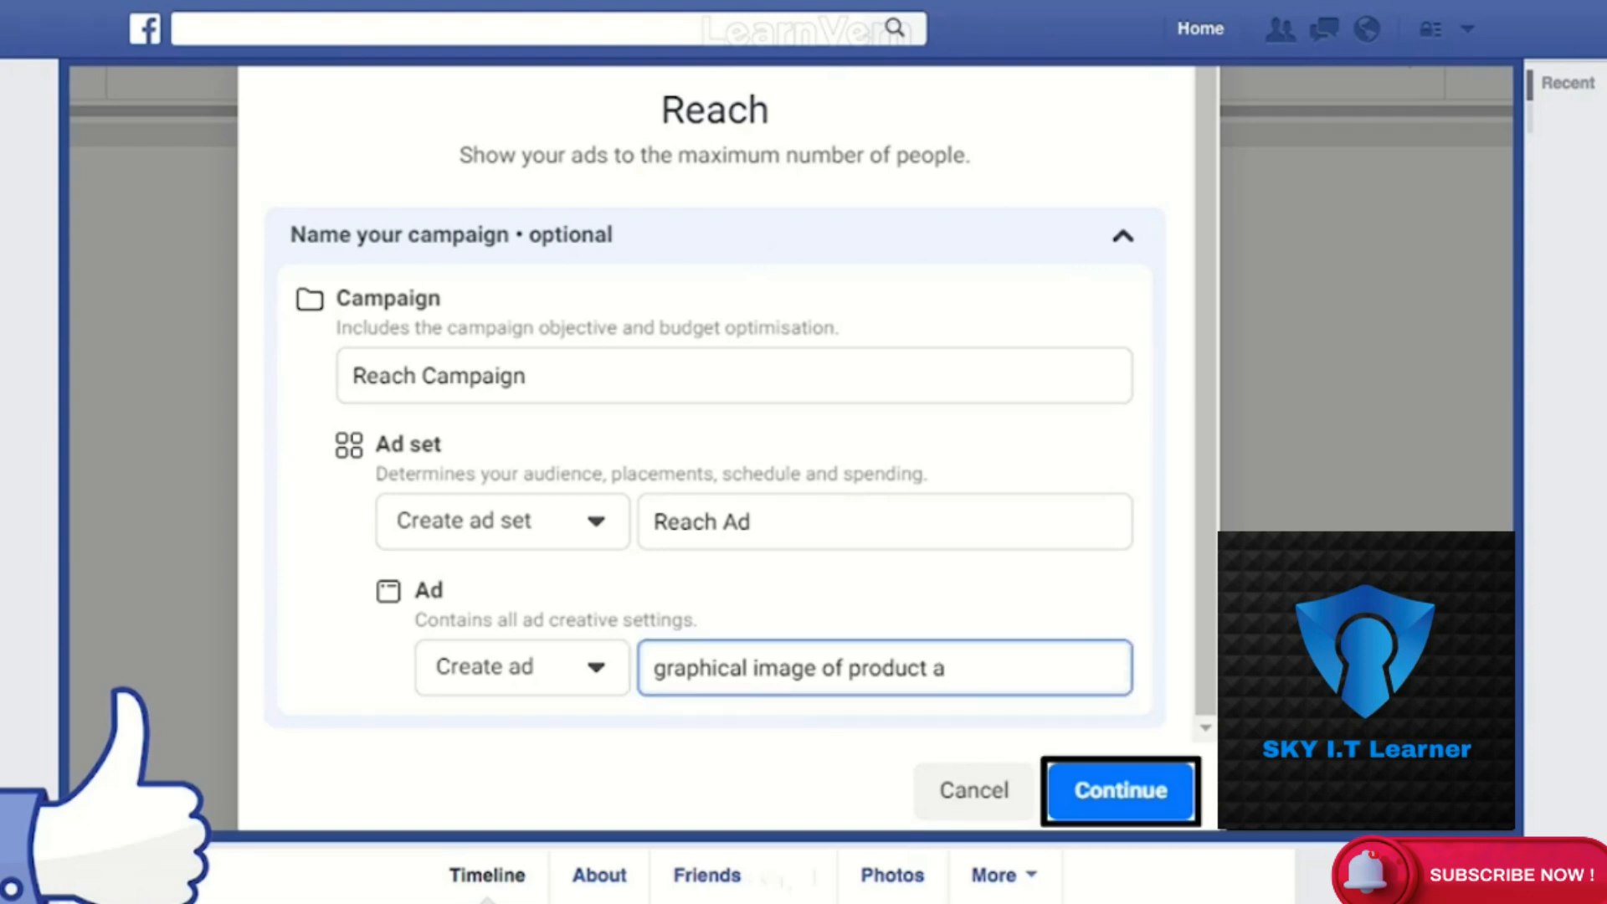
Create the campaign draft and proceed through its campaign-level settings to the Reach Ad ad set
left_click(1133, 810)
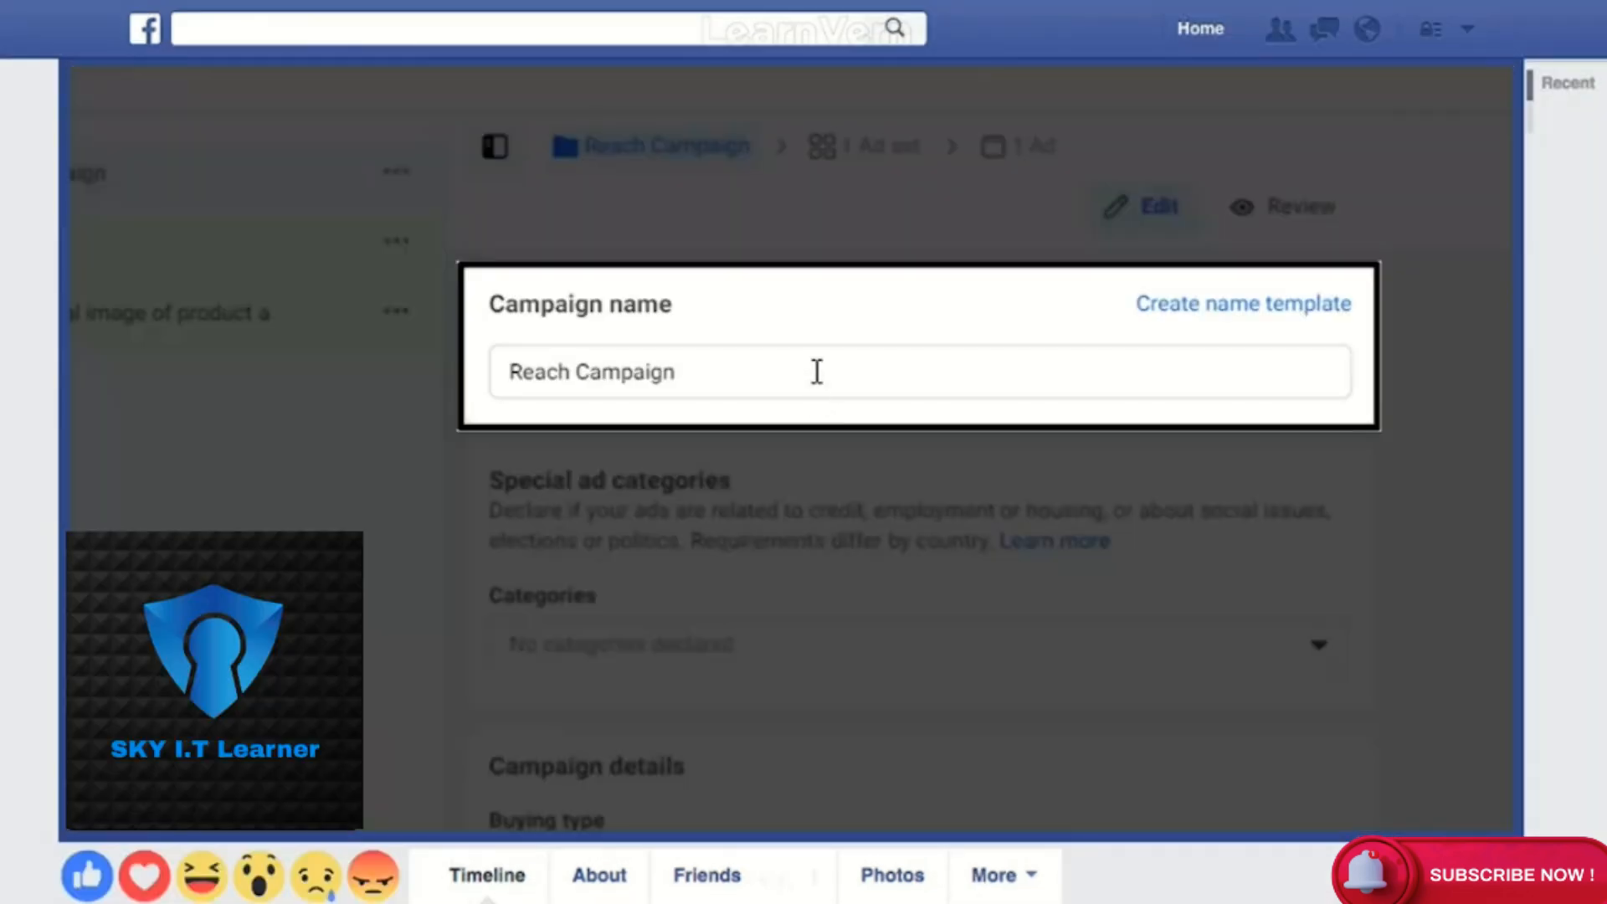
left_click(817, 372)
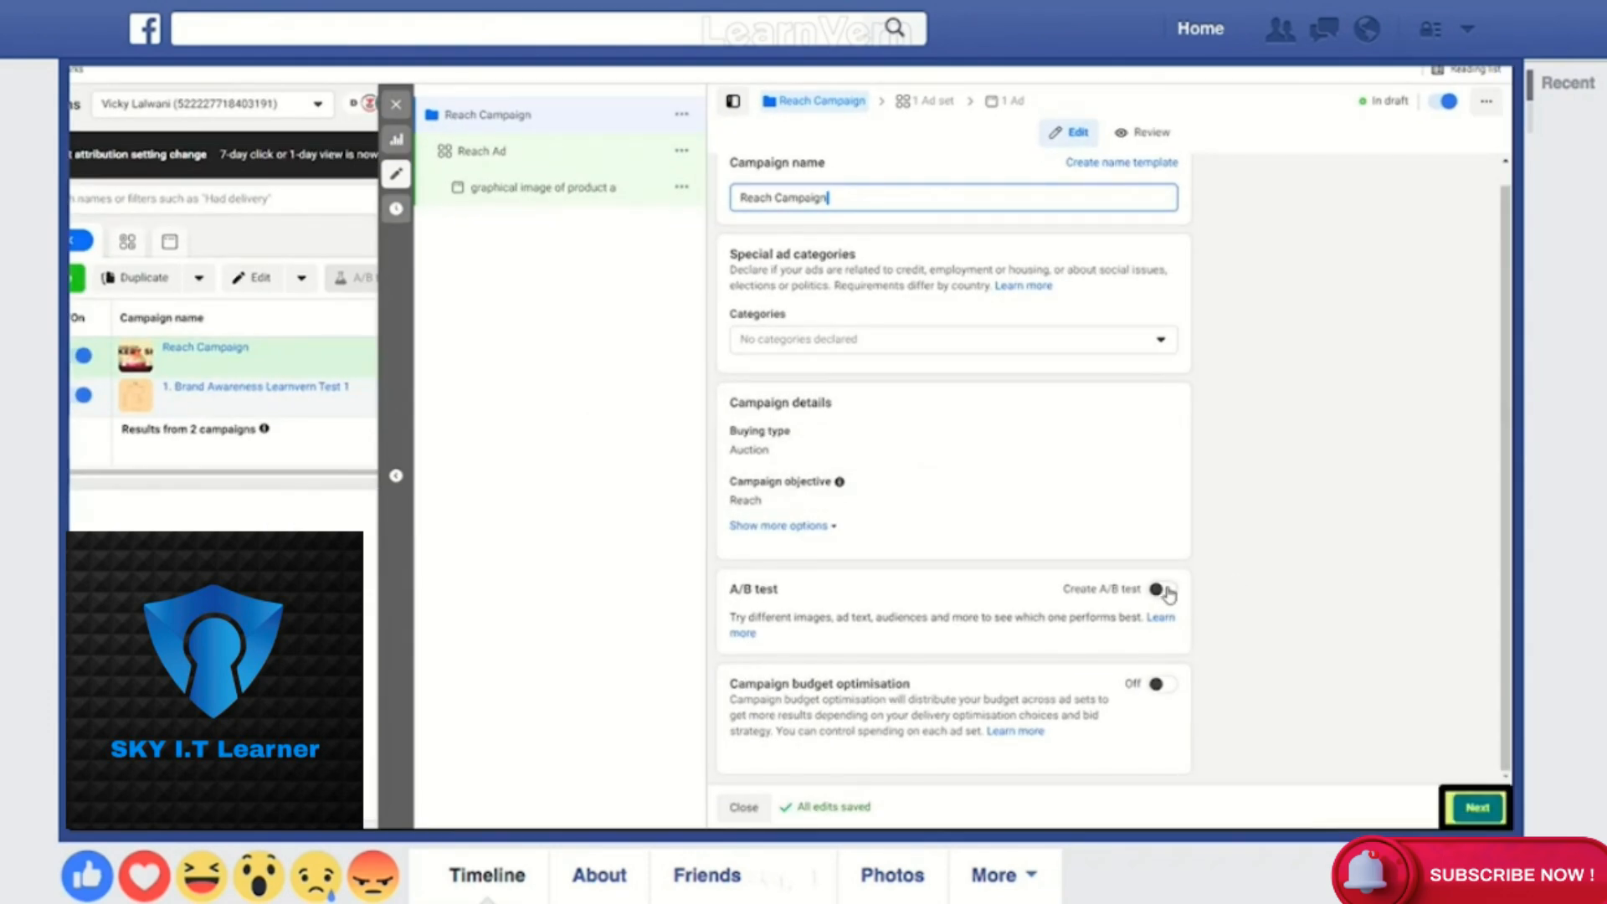
left_click(1471, 804)
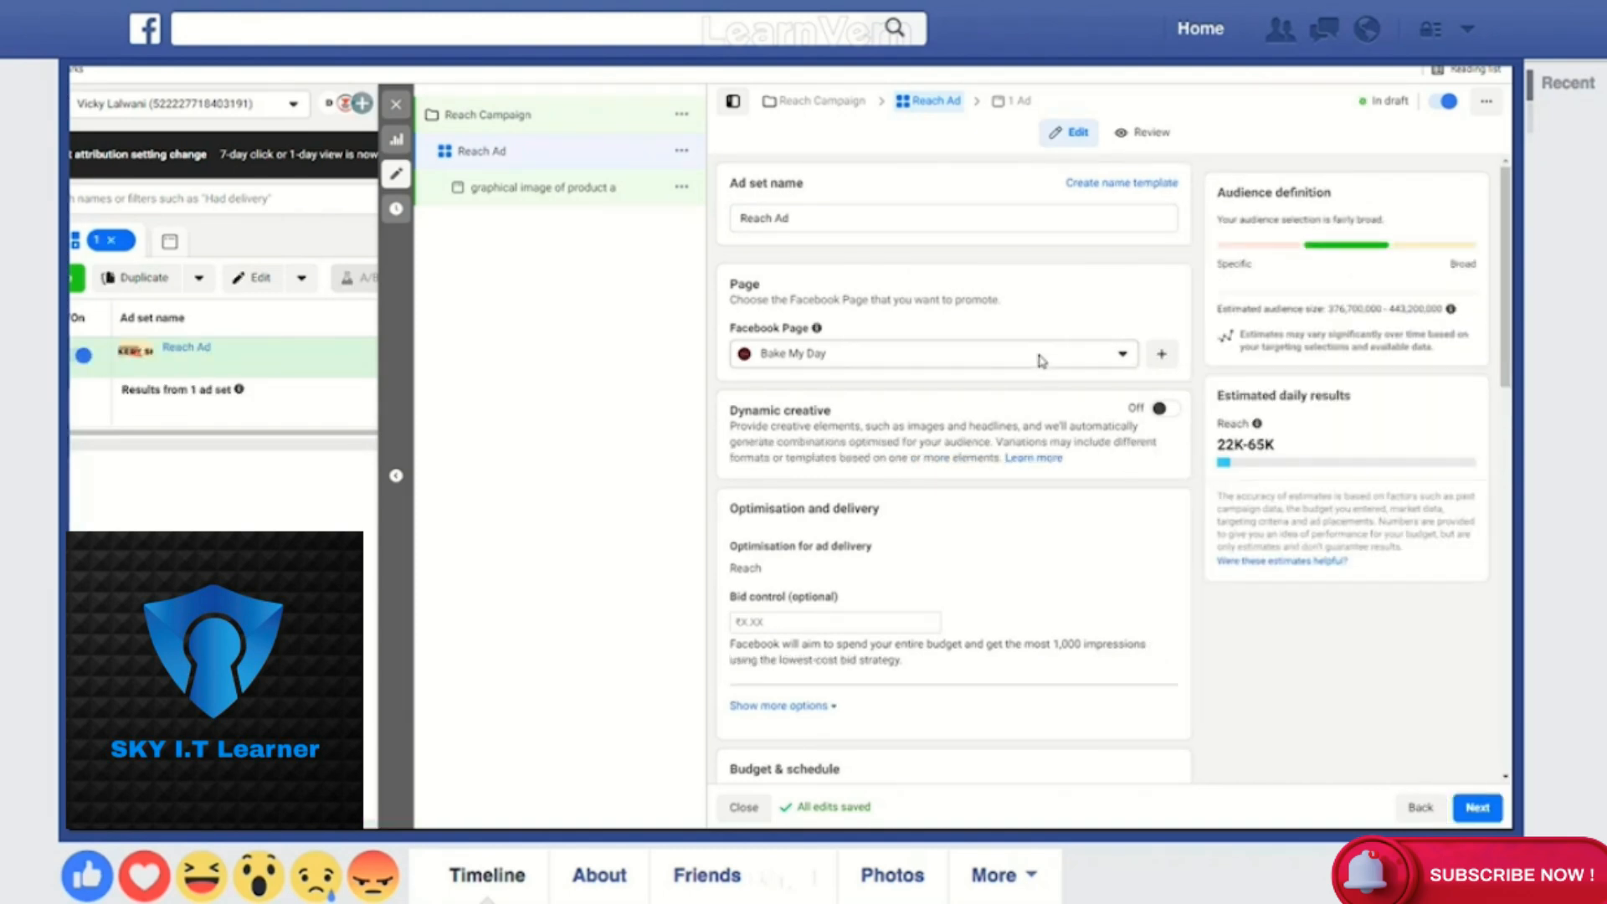
Set the ad set's daily budget to ₹100
scroll(1042, 361, "down", 4)
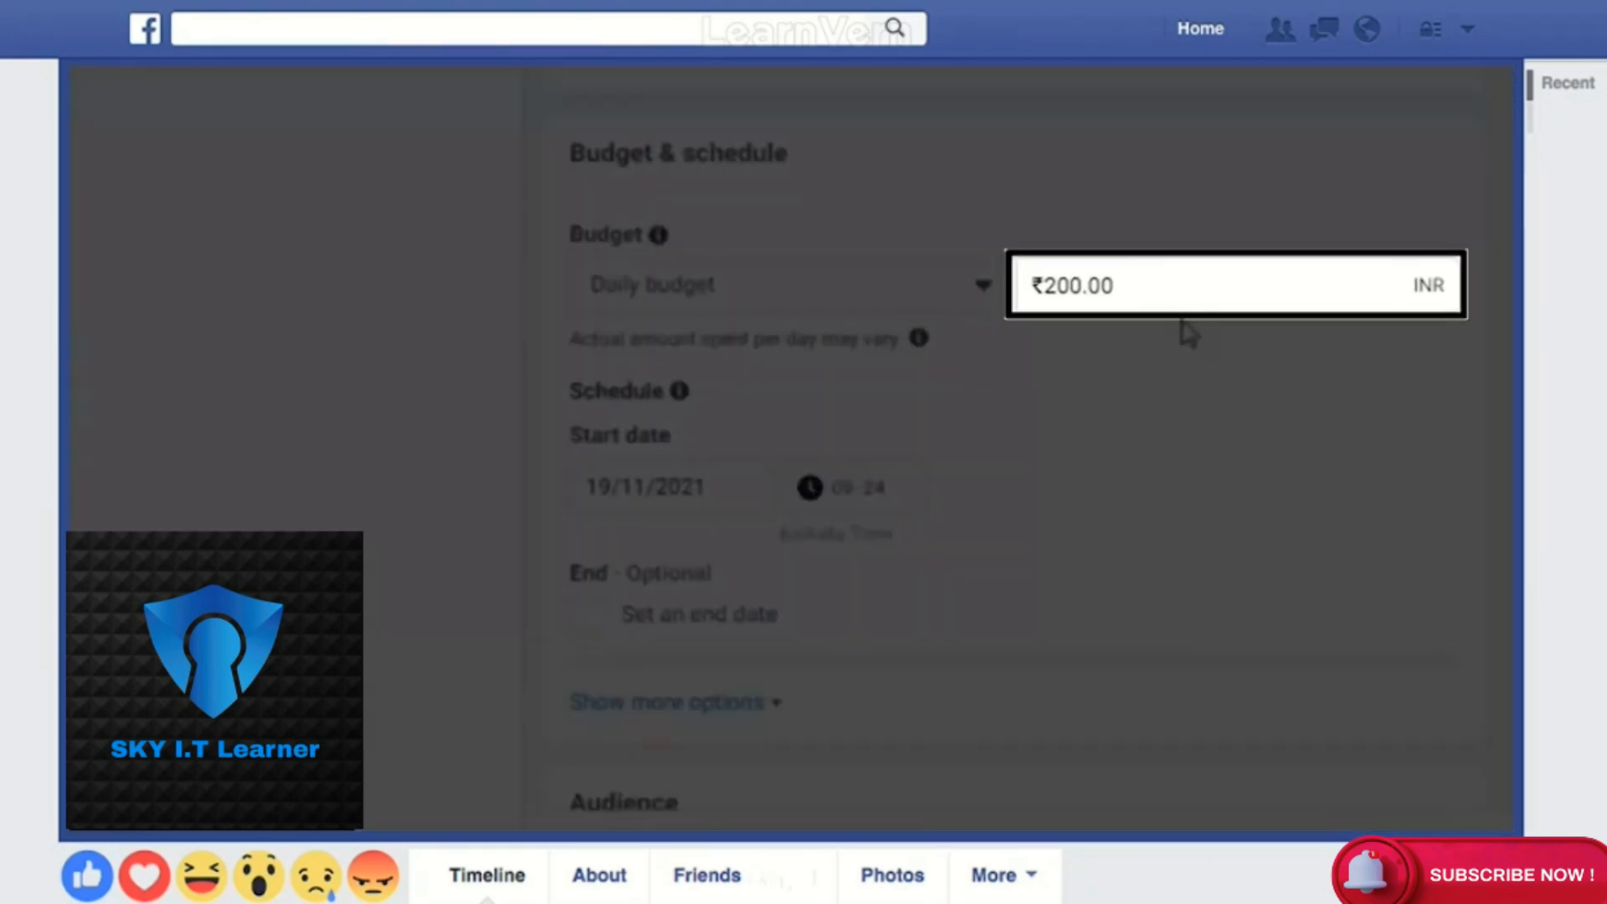
left_click(1043, 516)
key("Left")
key("Left")
key("Left")
key("Left")
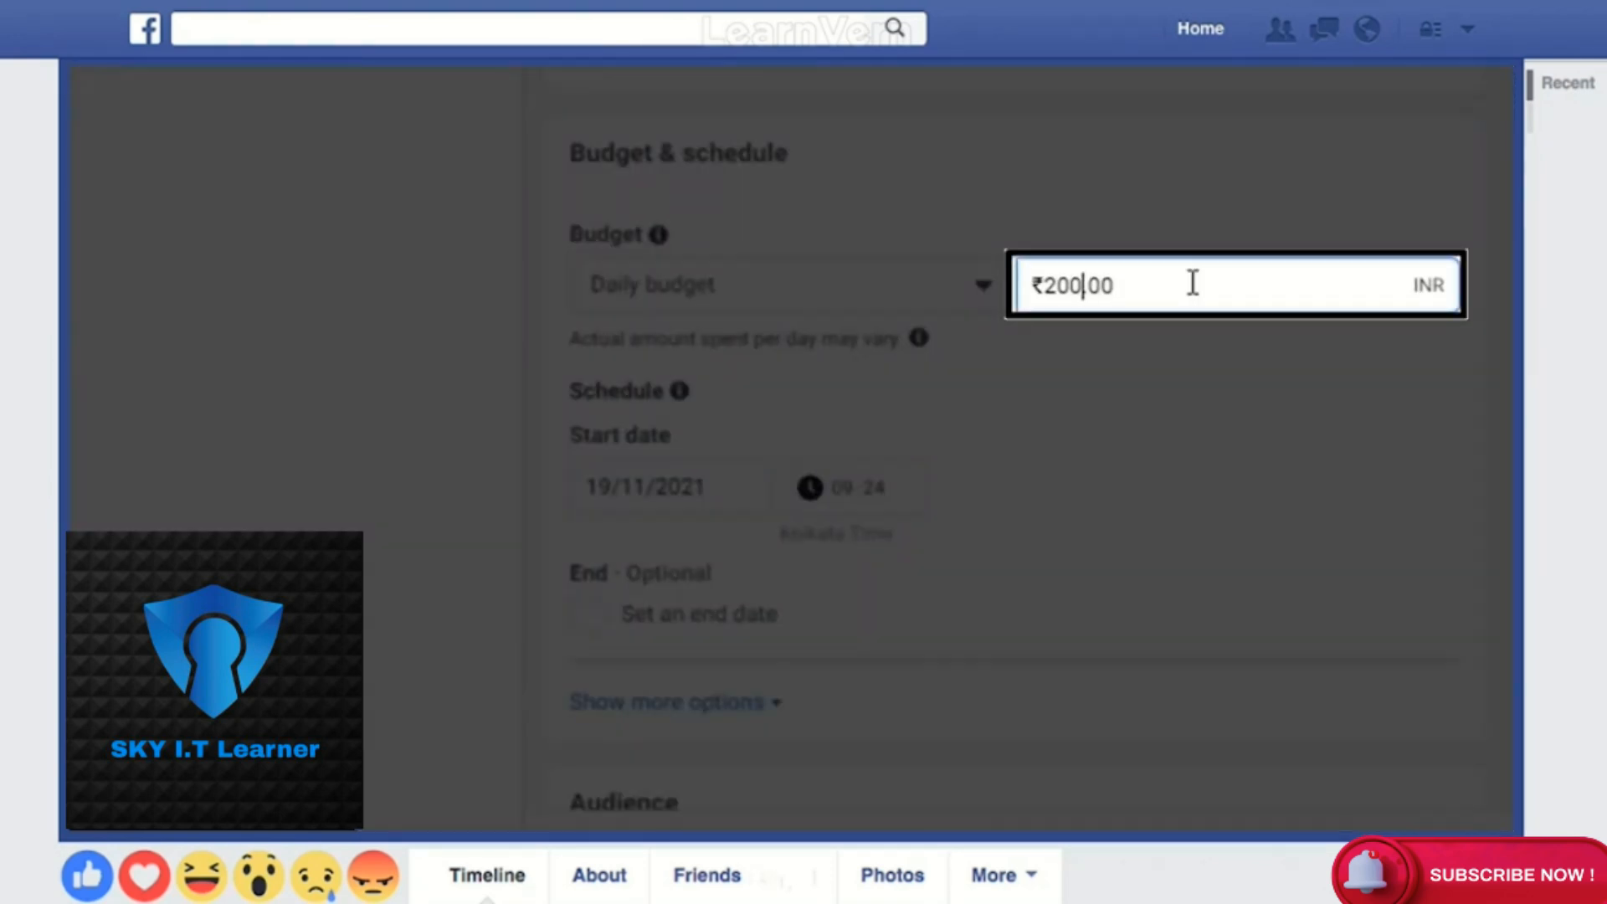
key("BackSpace")
type("1")
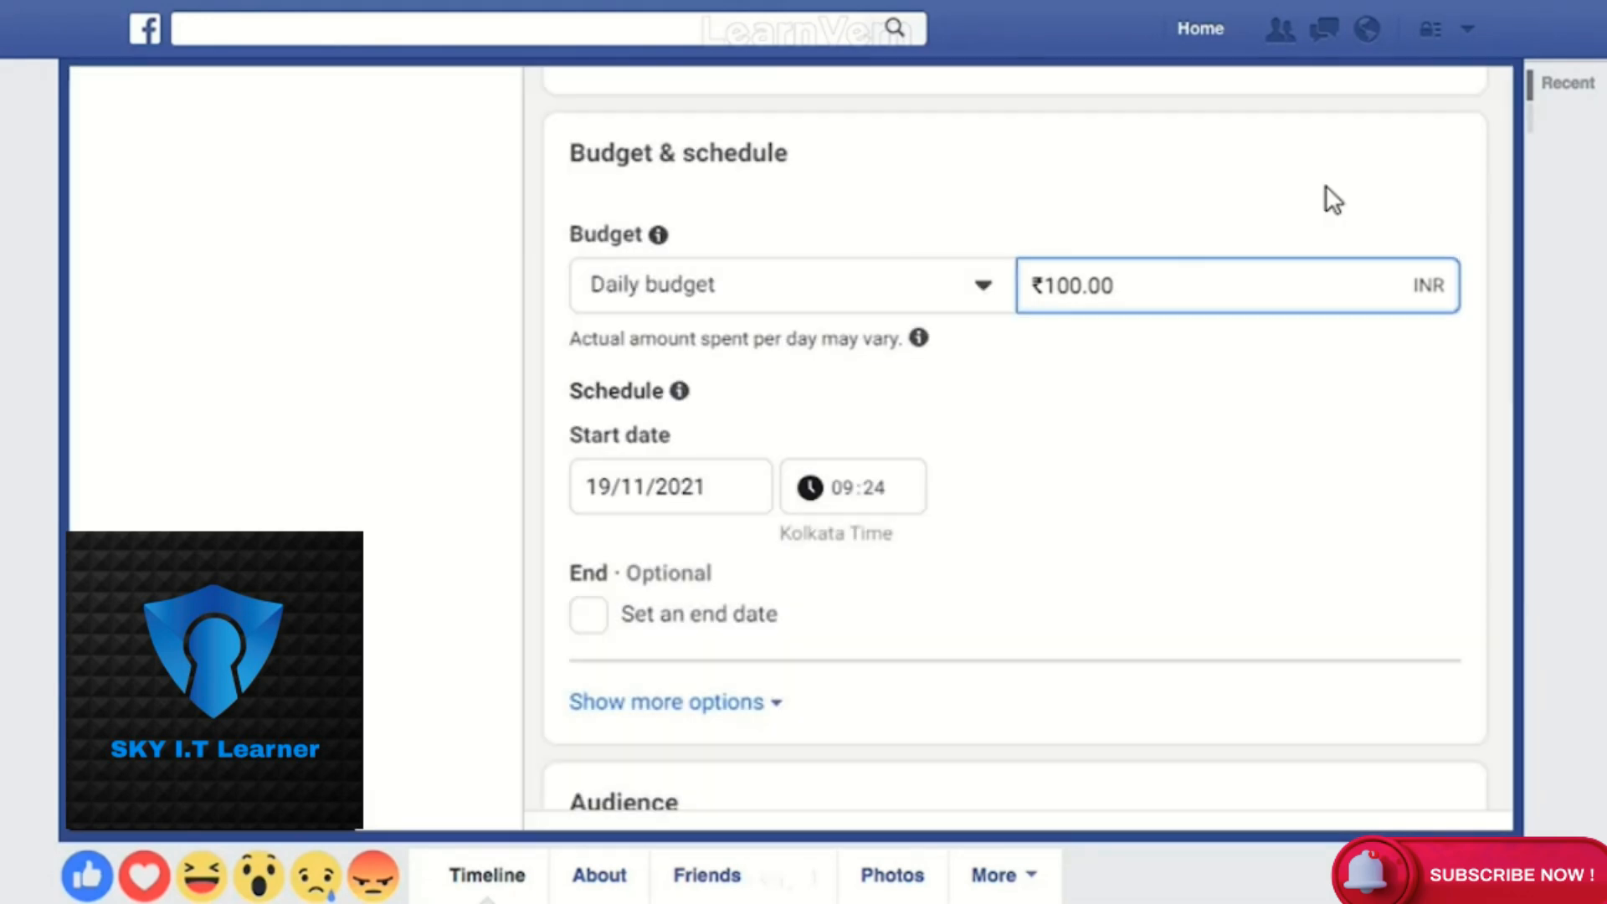
left_click(1327, 188)
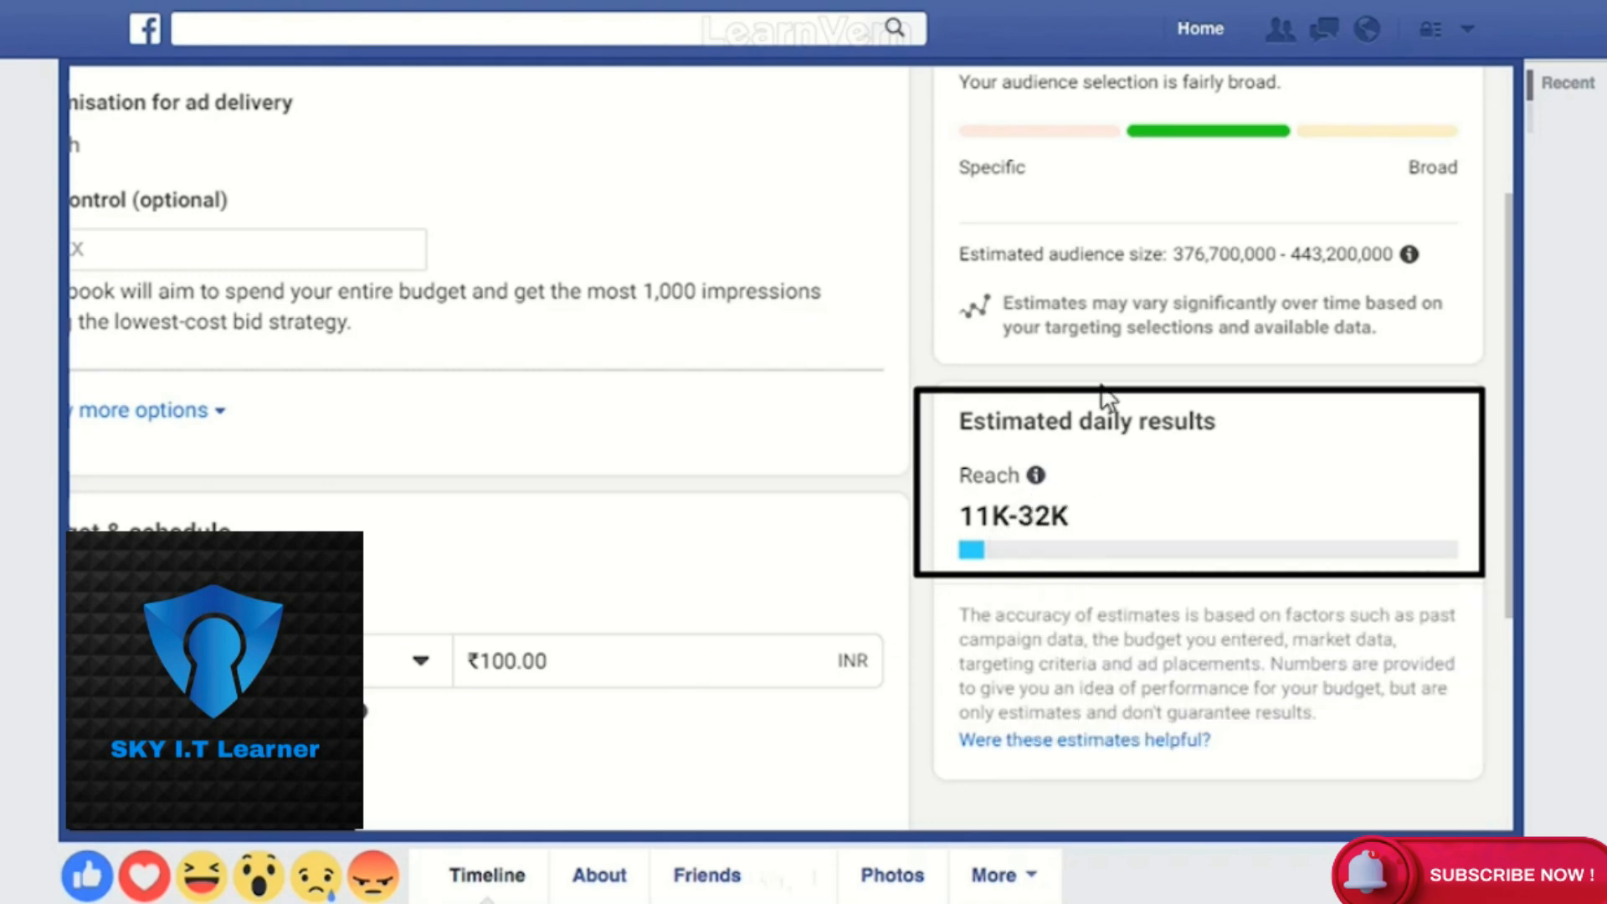
Set the ad set's daily budget to ₹1,000
left_click(485, 659)
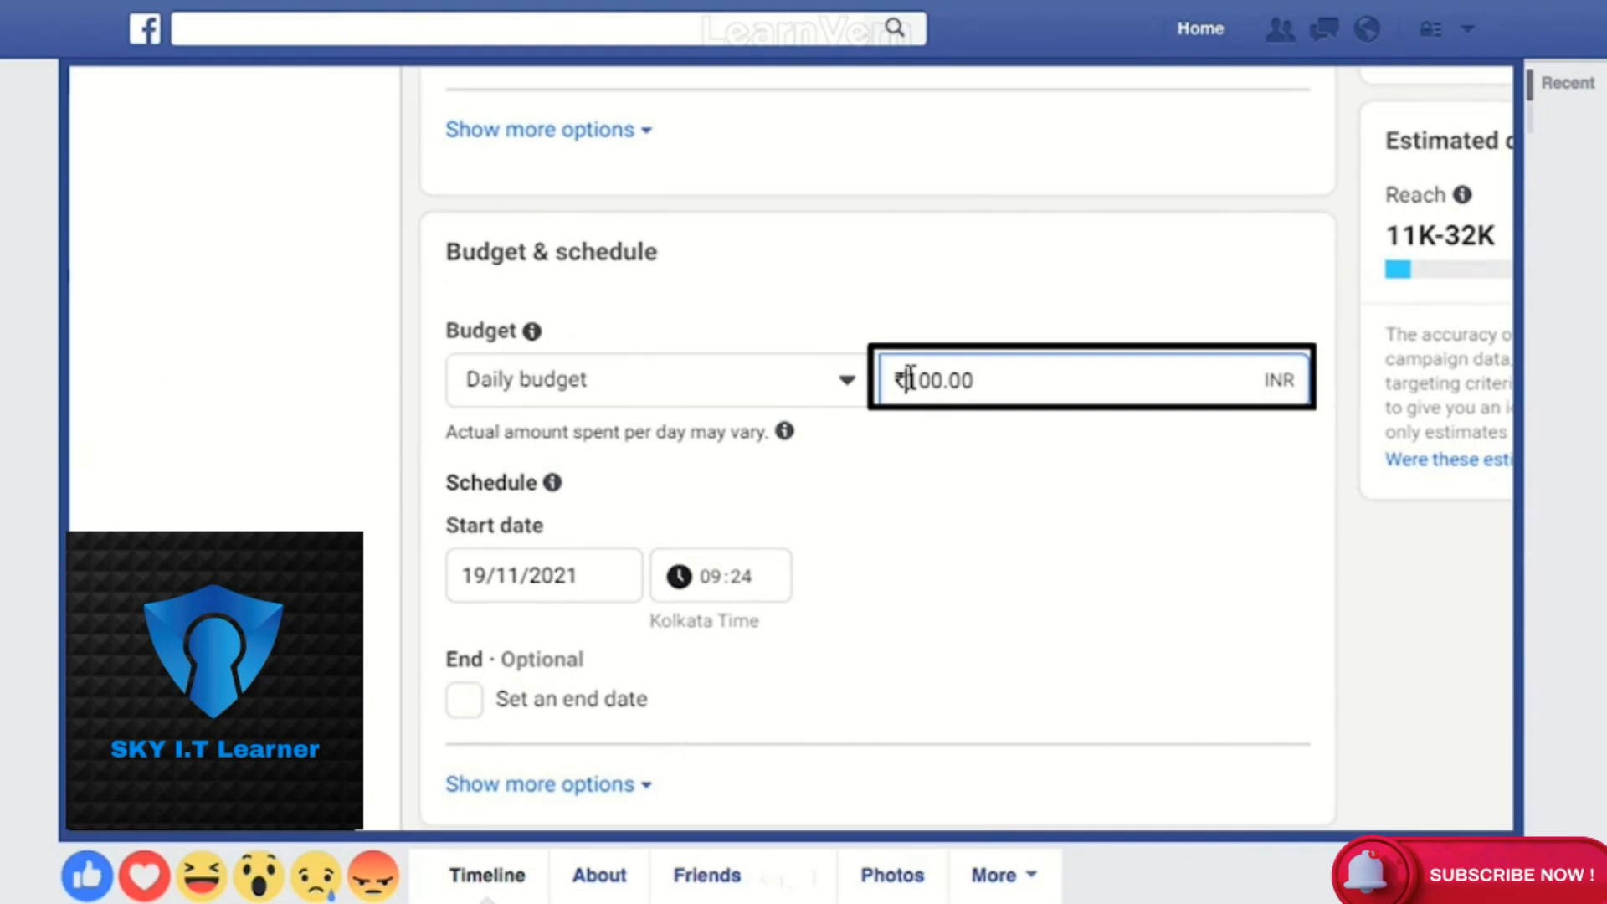
left_click_drag(905, 380, 914, 379)
type("10")
left_click(1062, 322)
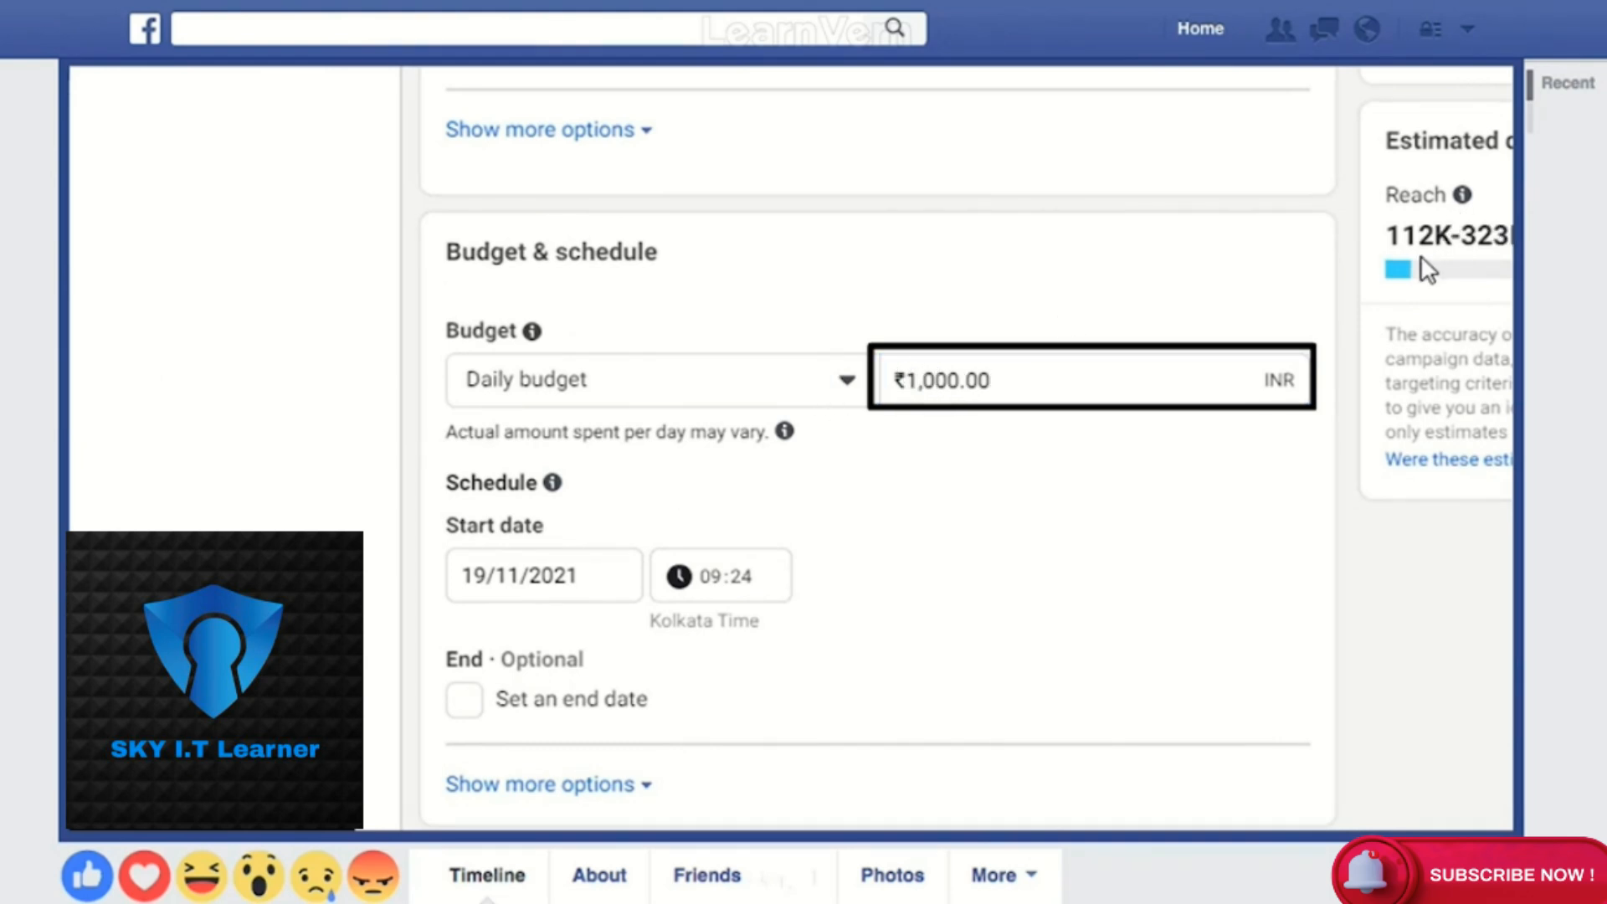
left_click(943, 382)
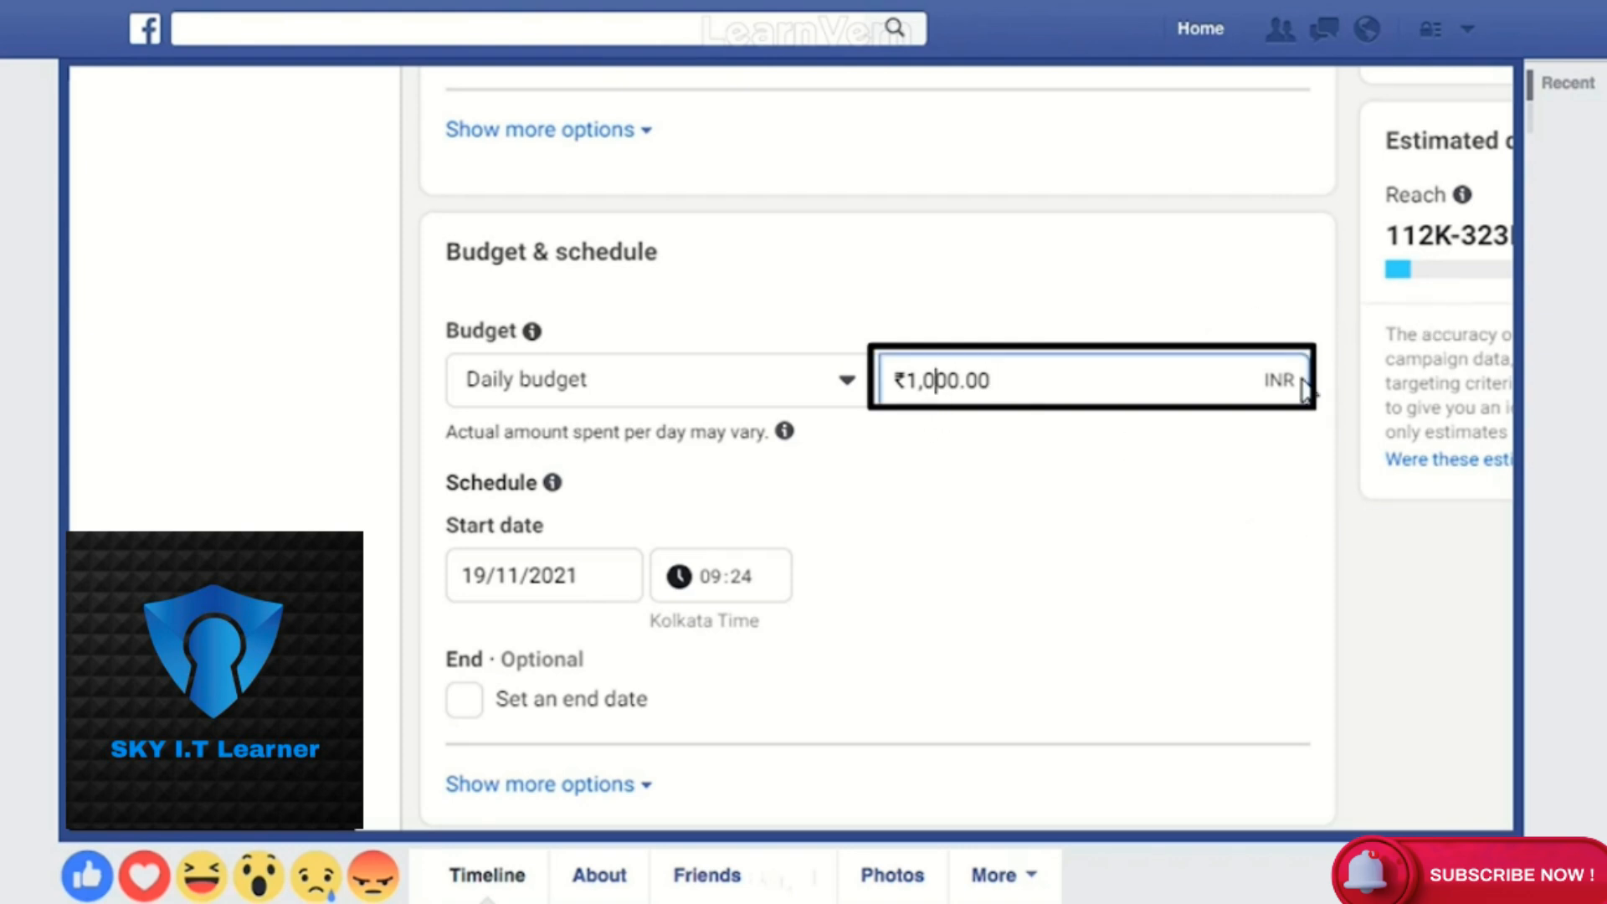
Keep the start date in the ad set's schedule and add an end date of 21/11/2021
scroll(1446, 334, "down", 4)
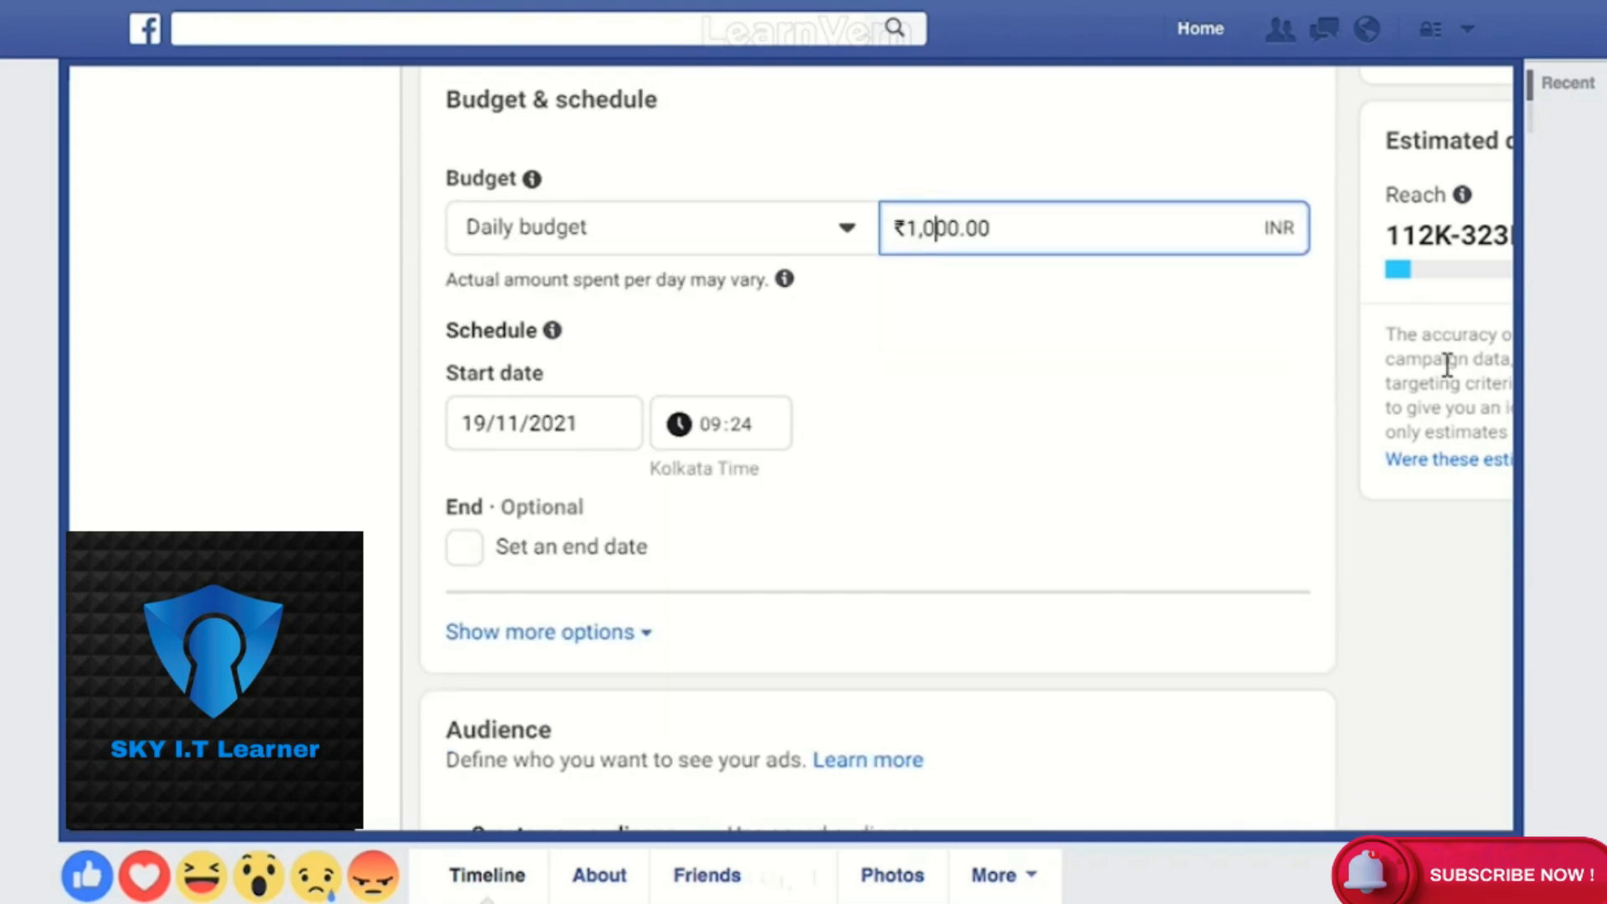
scroll(954, 576, "up", 5)
scroll(954, 576, "up", 5)
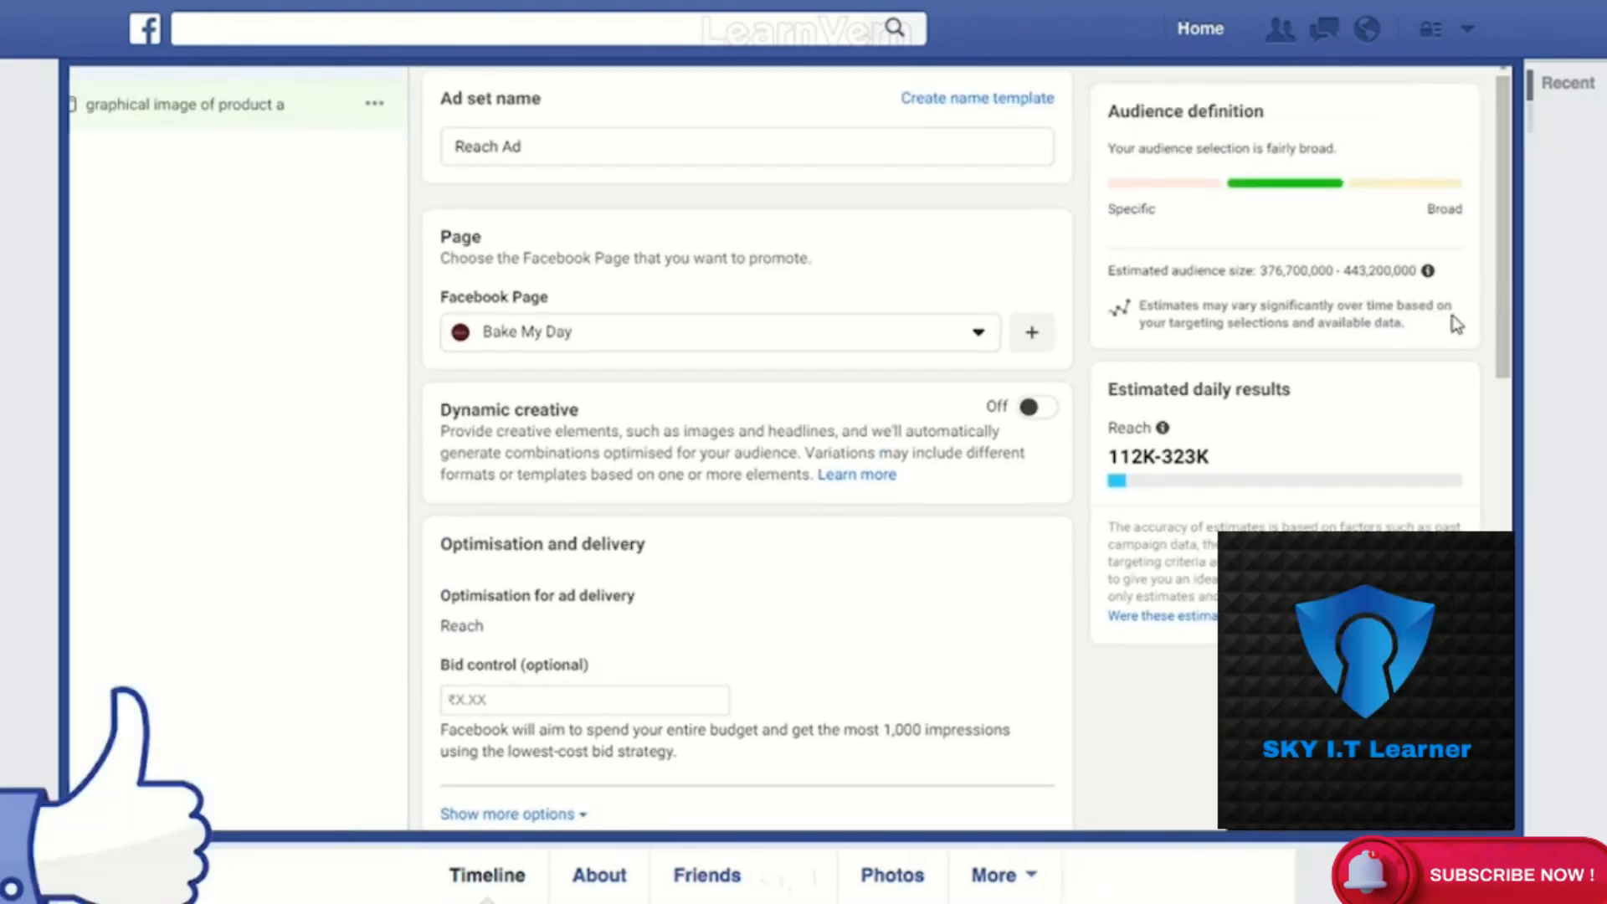
scroll(746, 548, "down", 5)
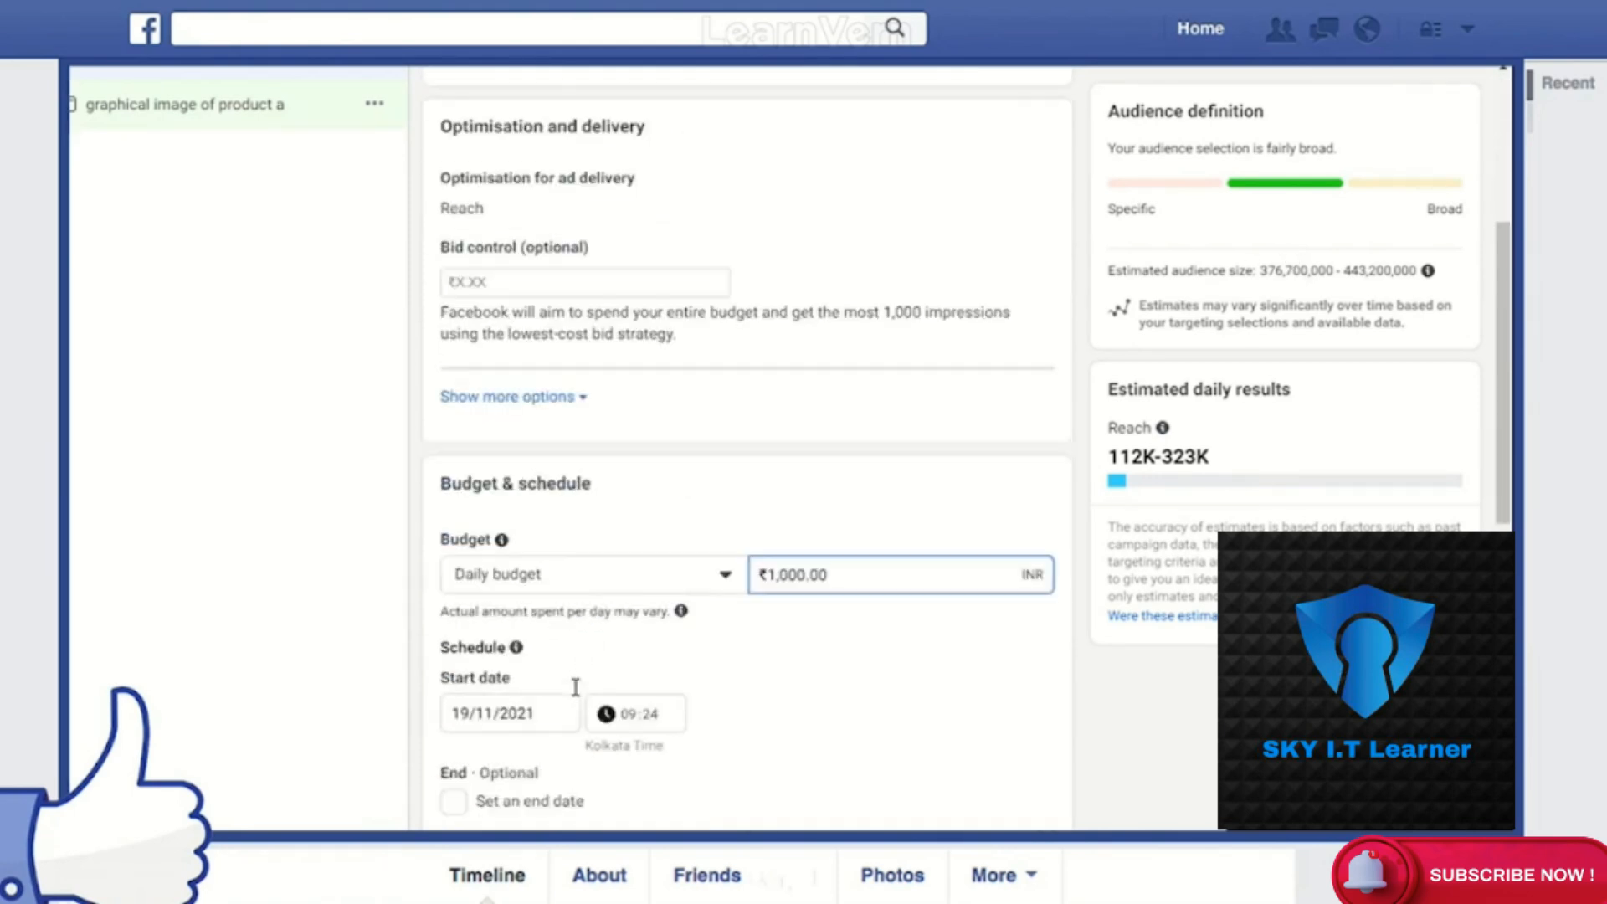
scroll(576, 686, "down", 2)
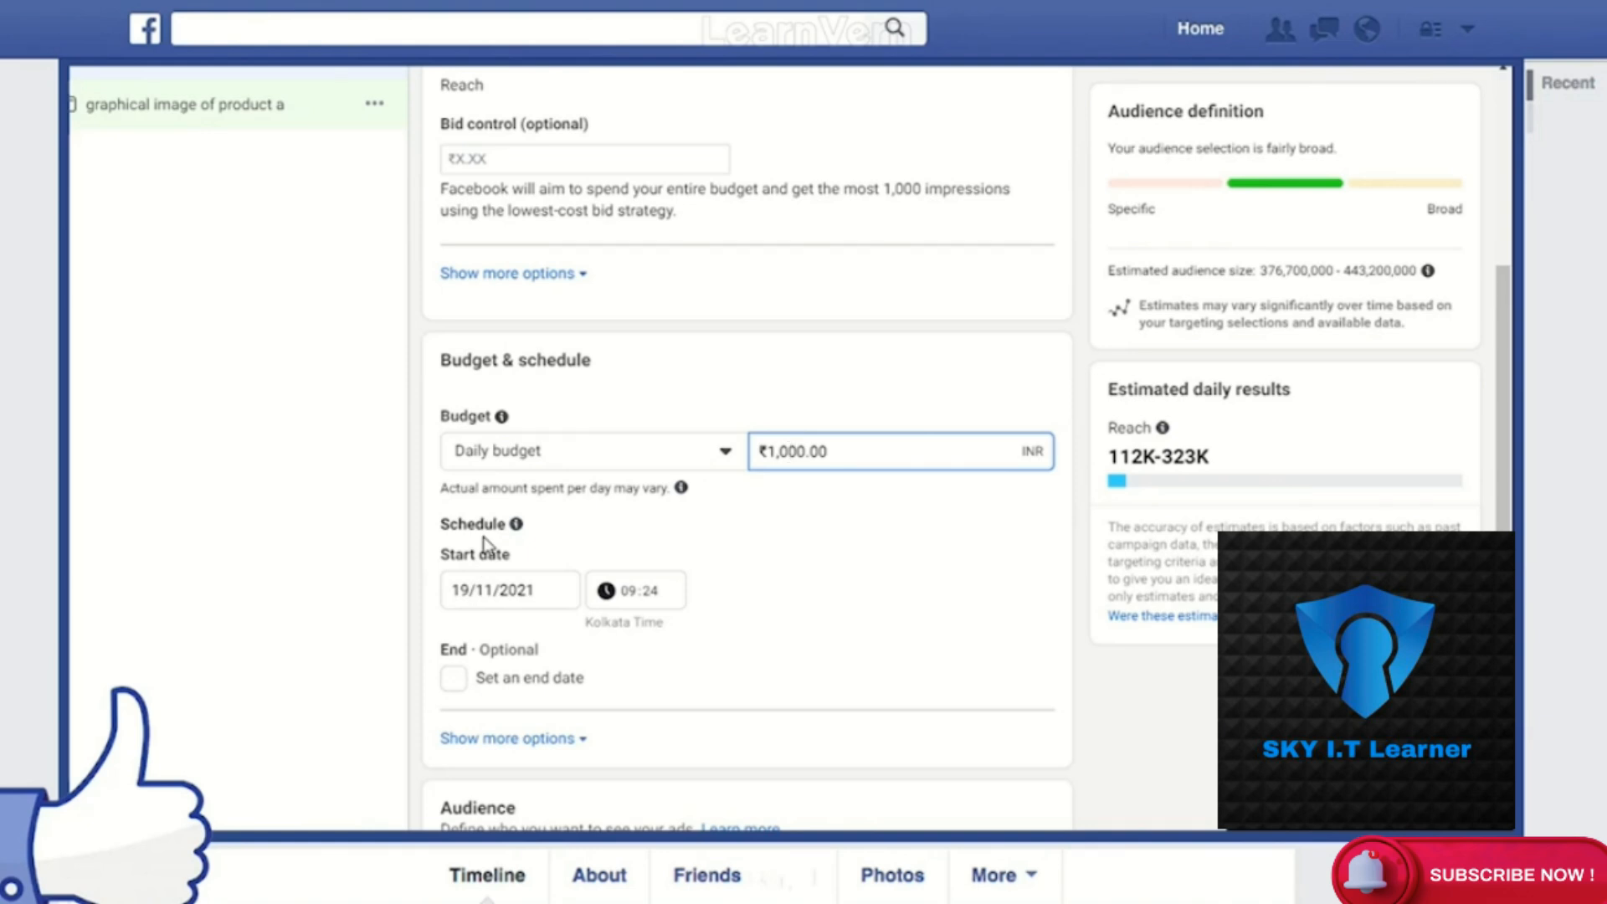
left_click(504, 591)
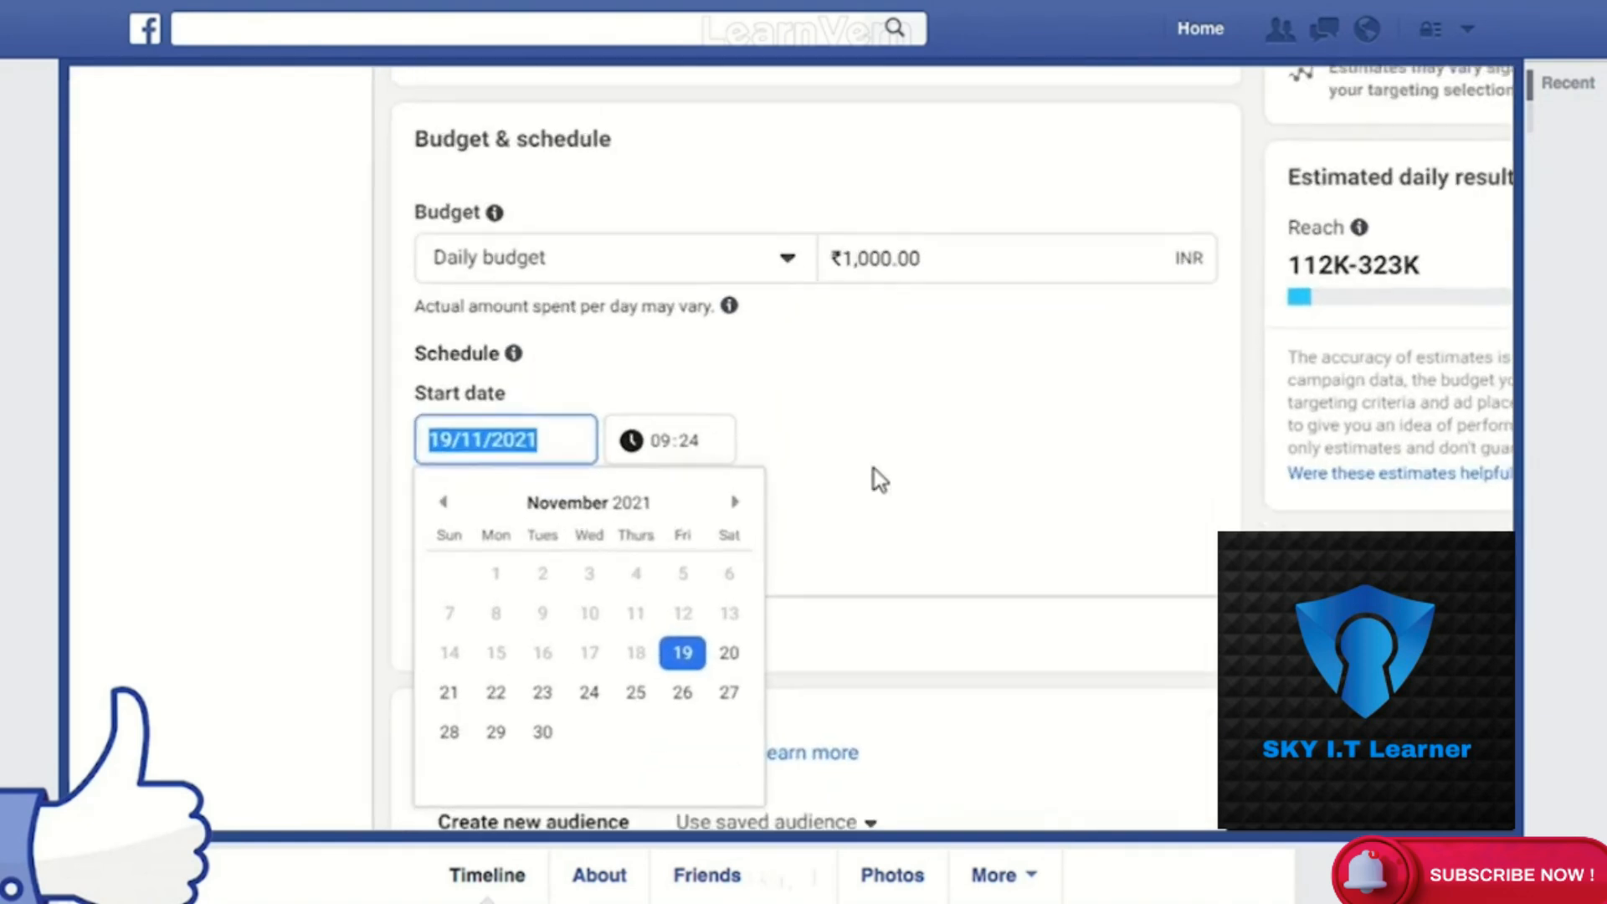
left_click(874, 470)
left_click(433, 558)
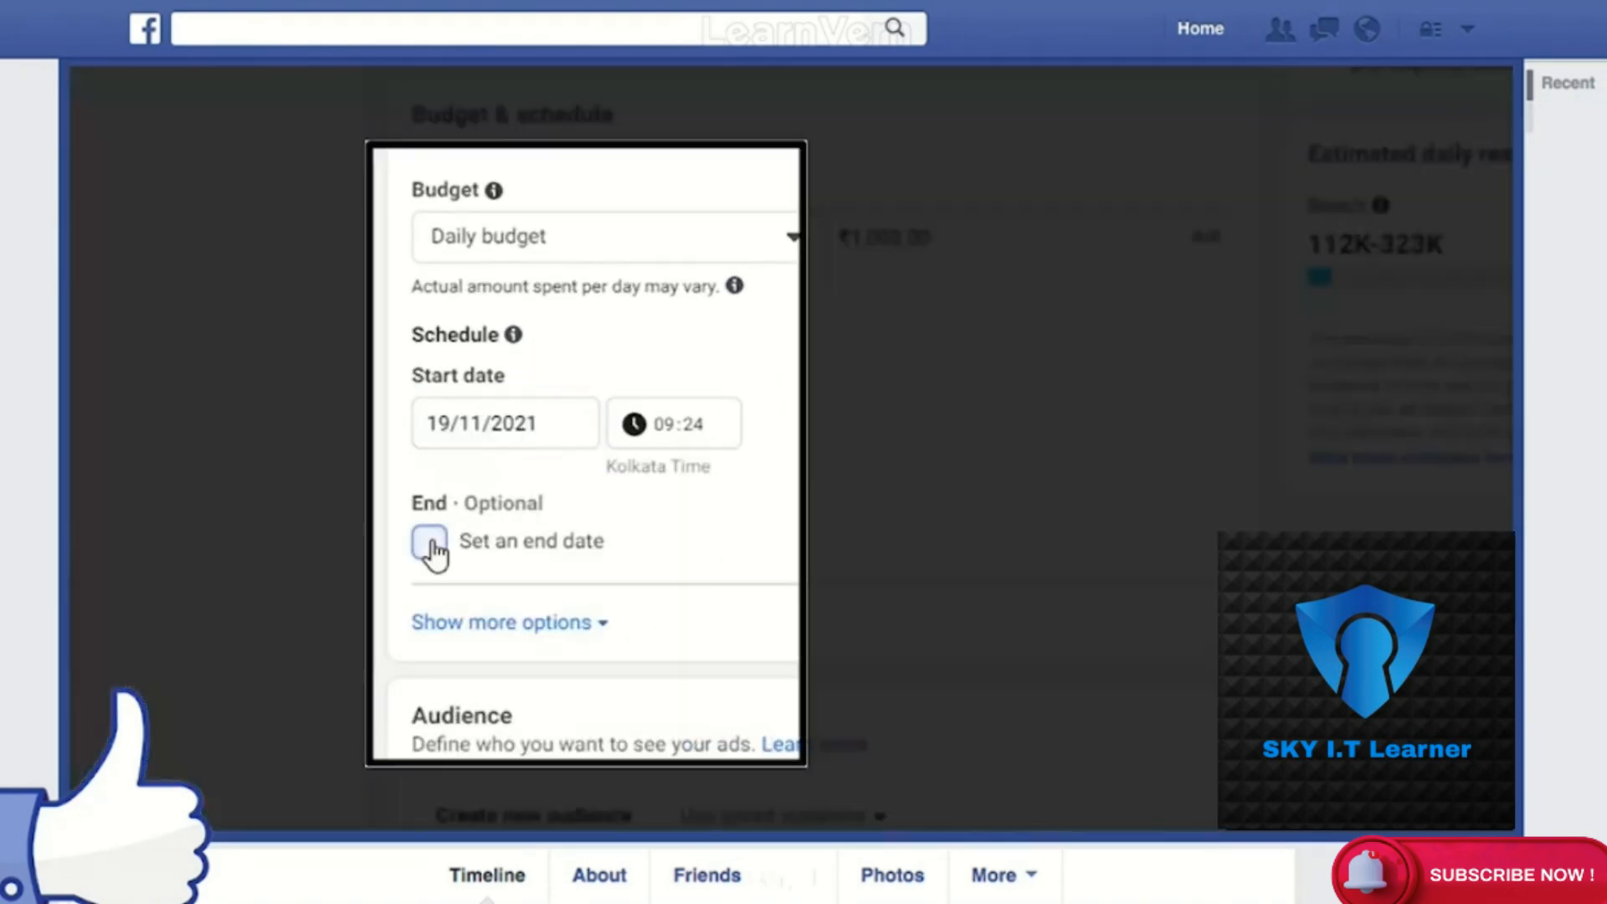
left_click(452, 611)
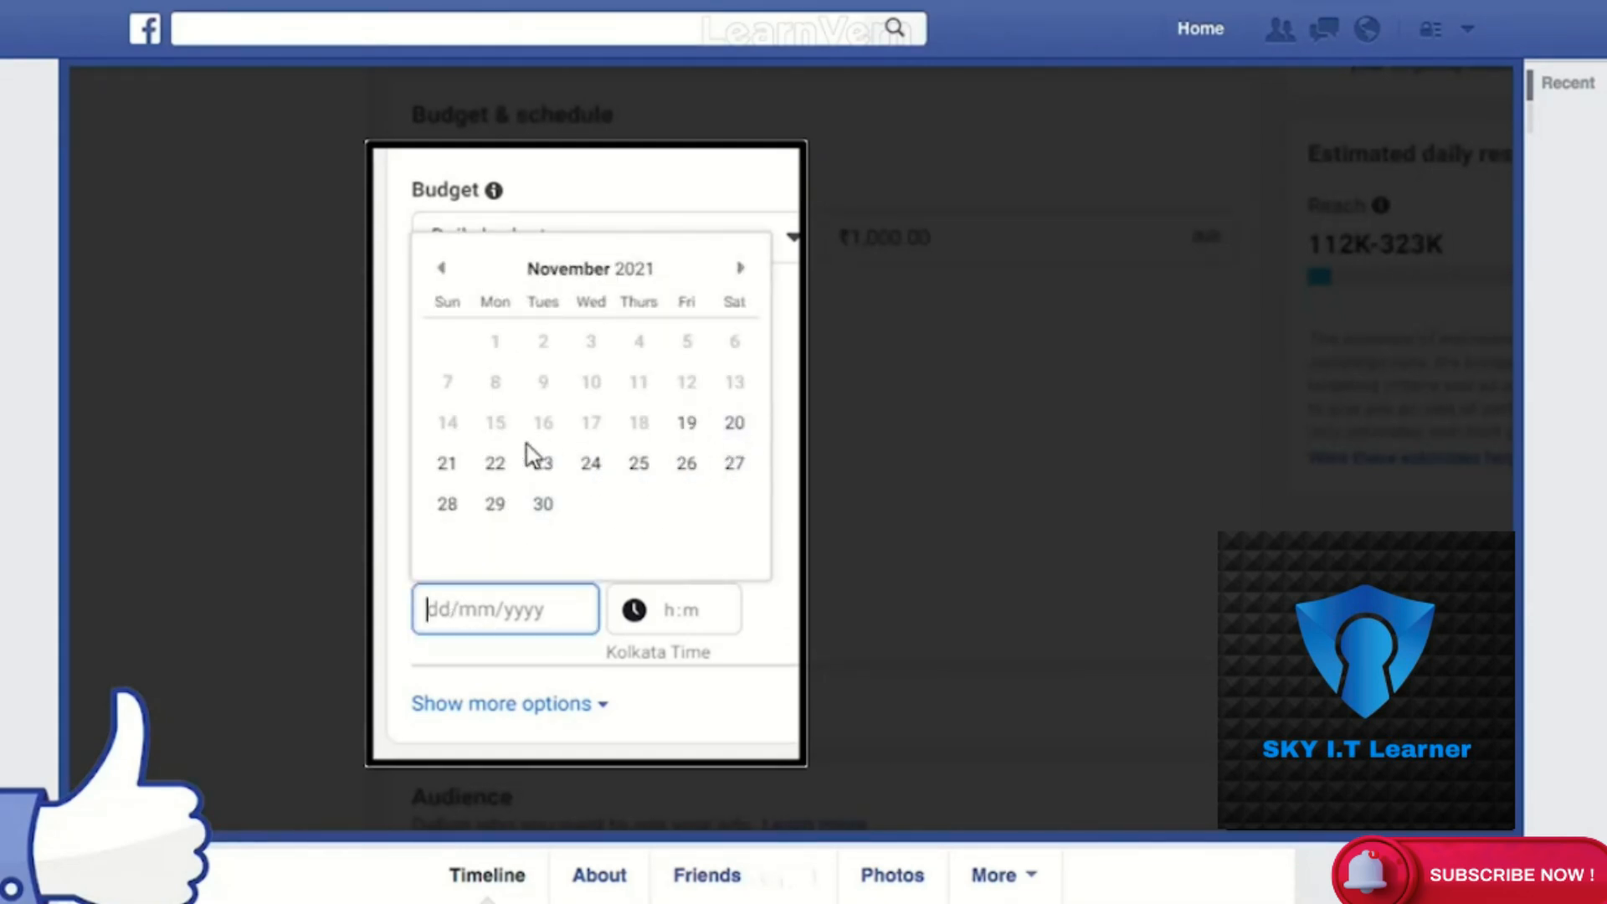
left_click(452, 467)
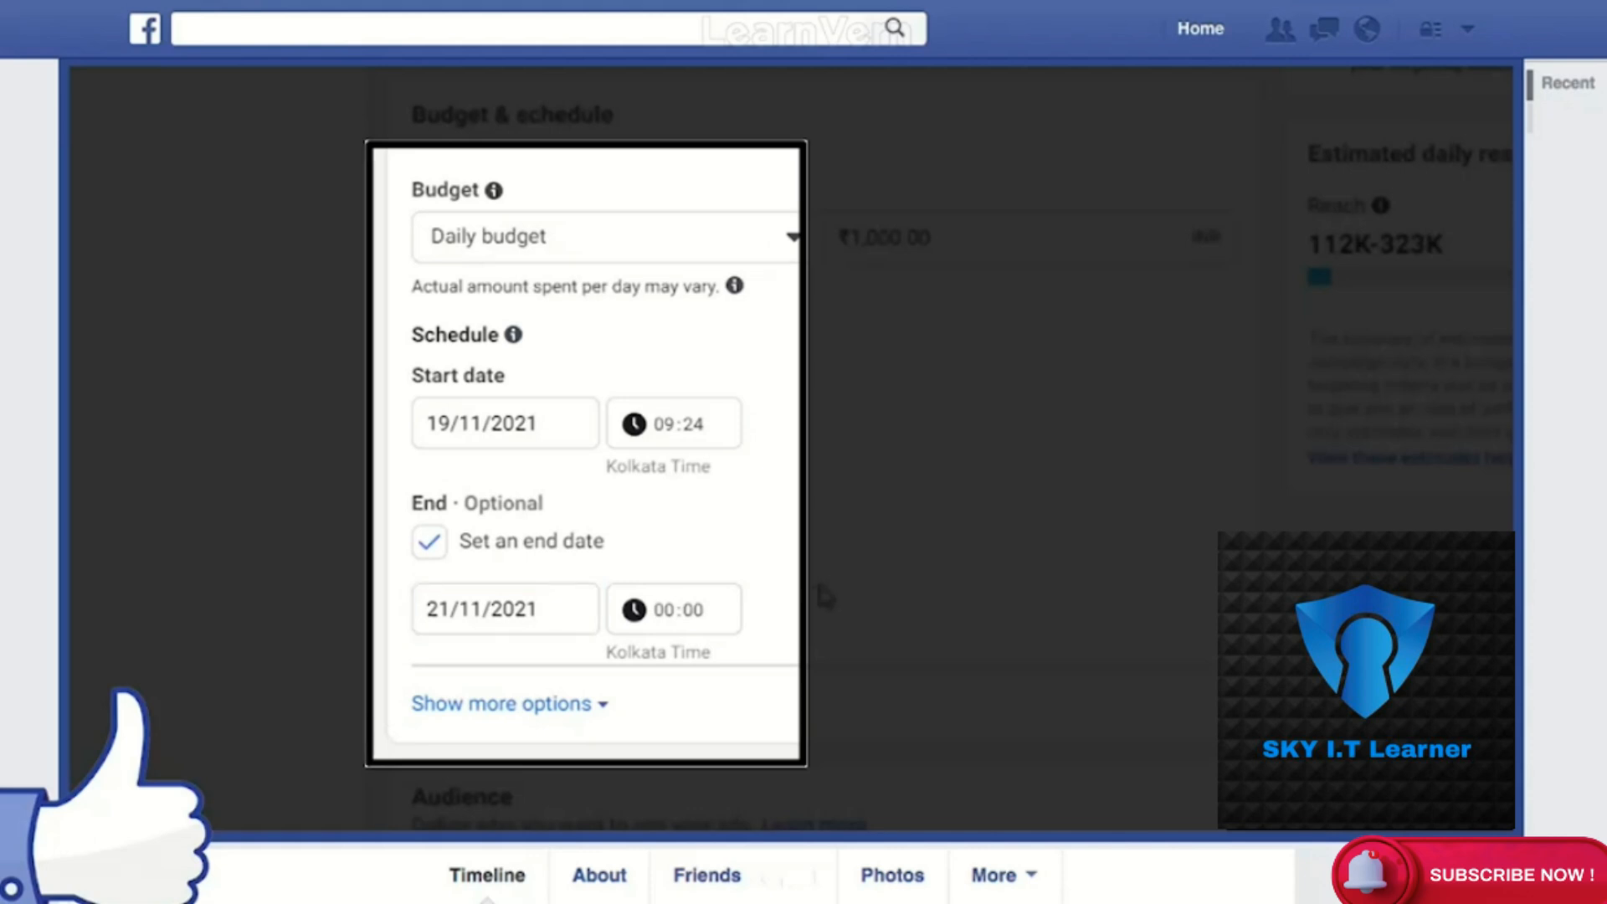
Review the ad set's budget, estimated daily reach, schedule and default audience settings
left_click(926, 240)
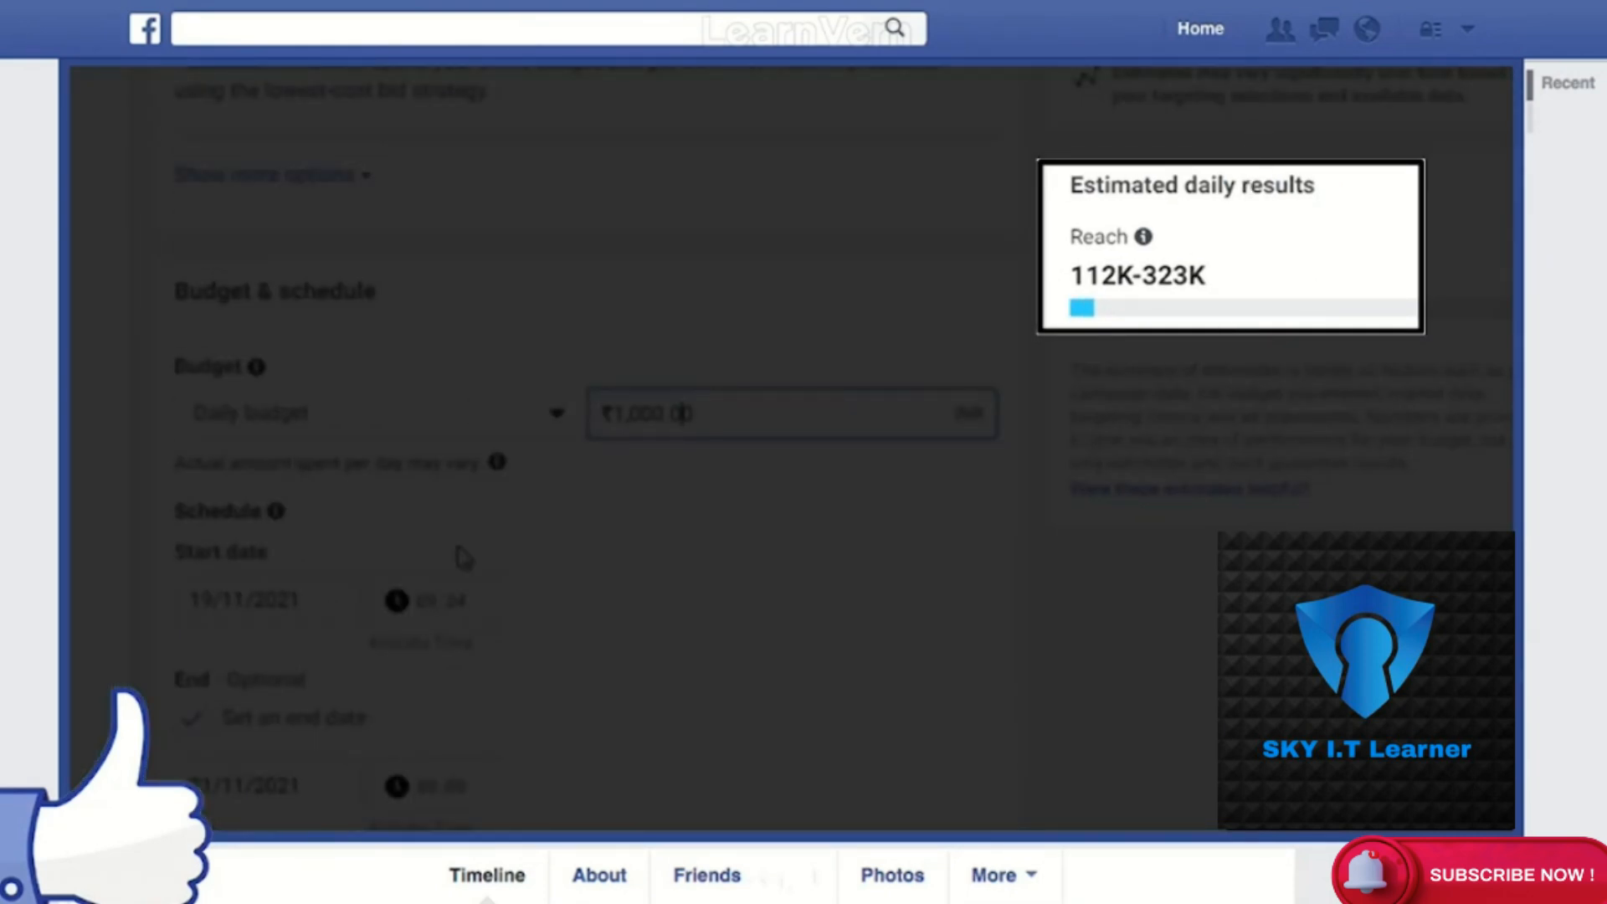
scroll(458, 552, "down", 8)
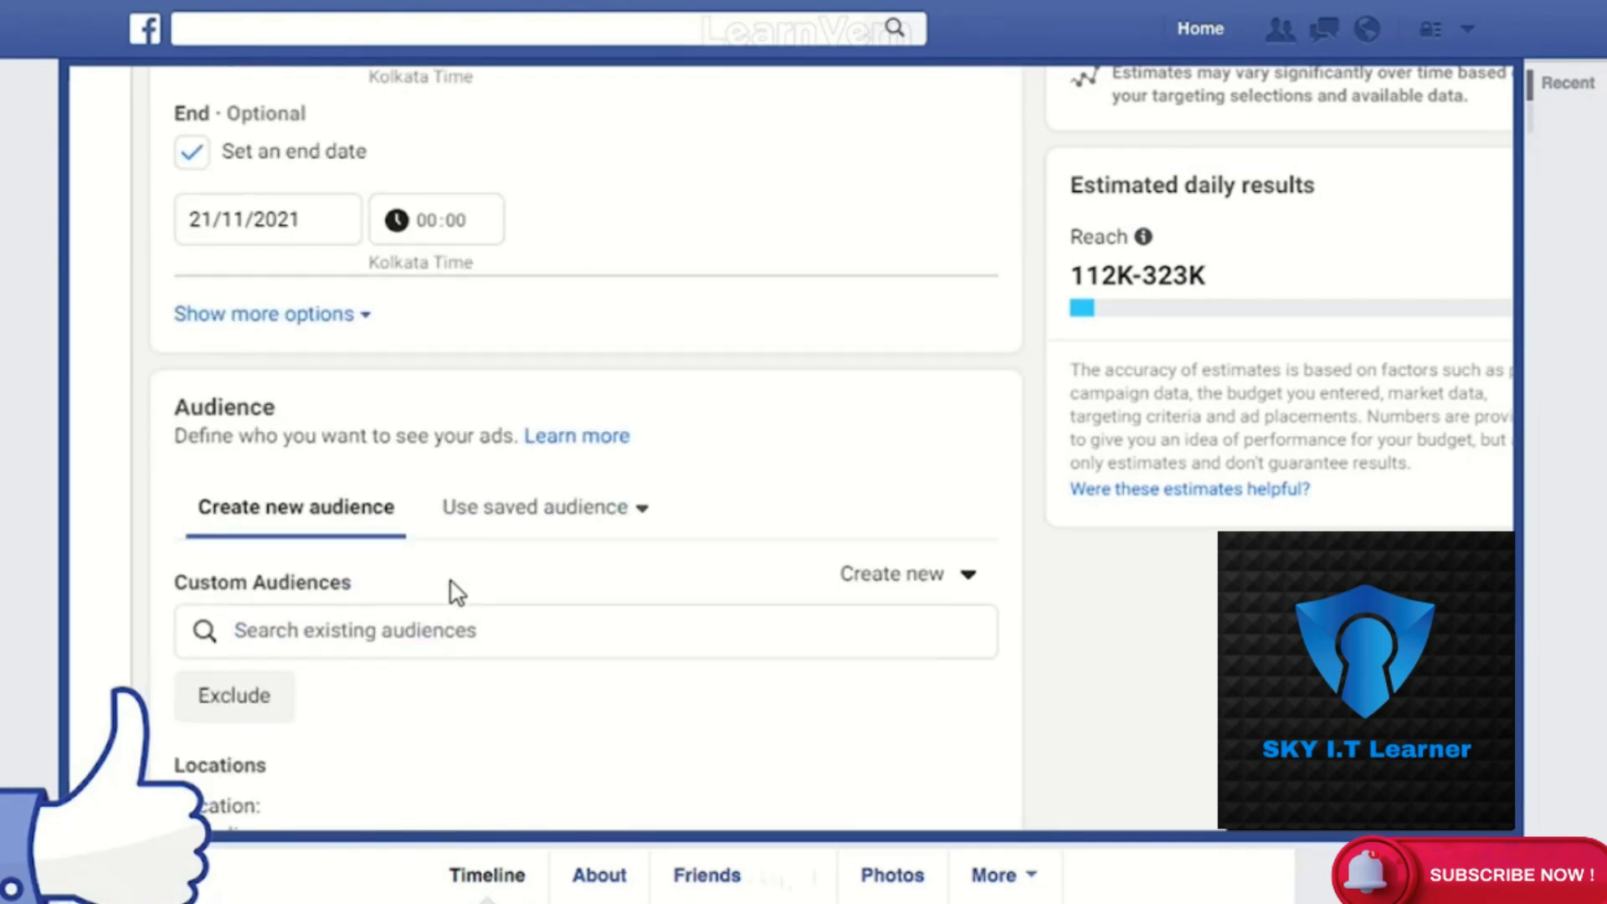
scroll(488, 531, "up", 5)
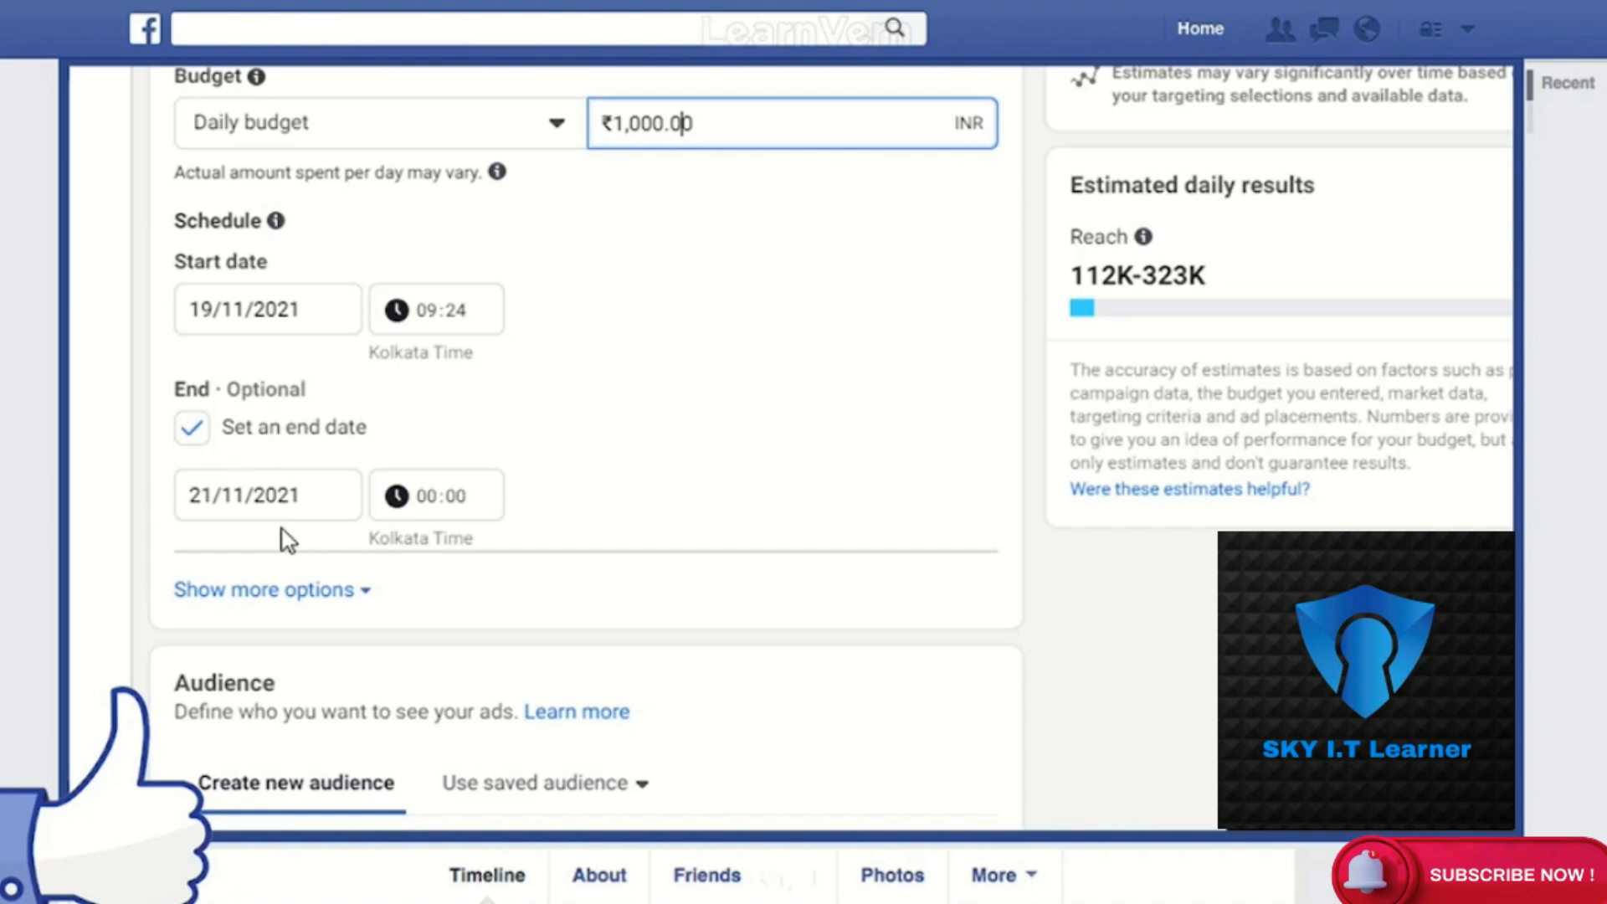
scroll(288, 540, "up", 10)
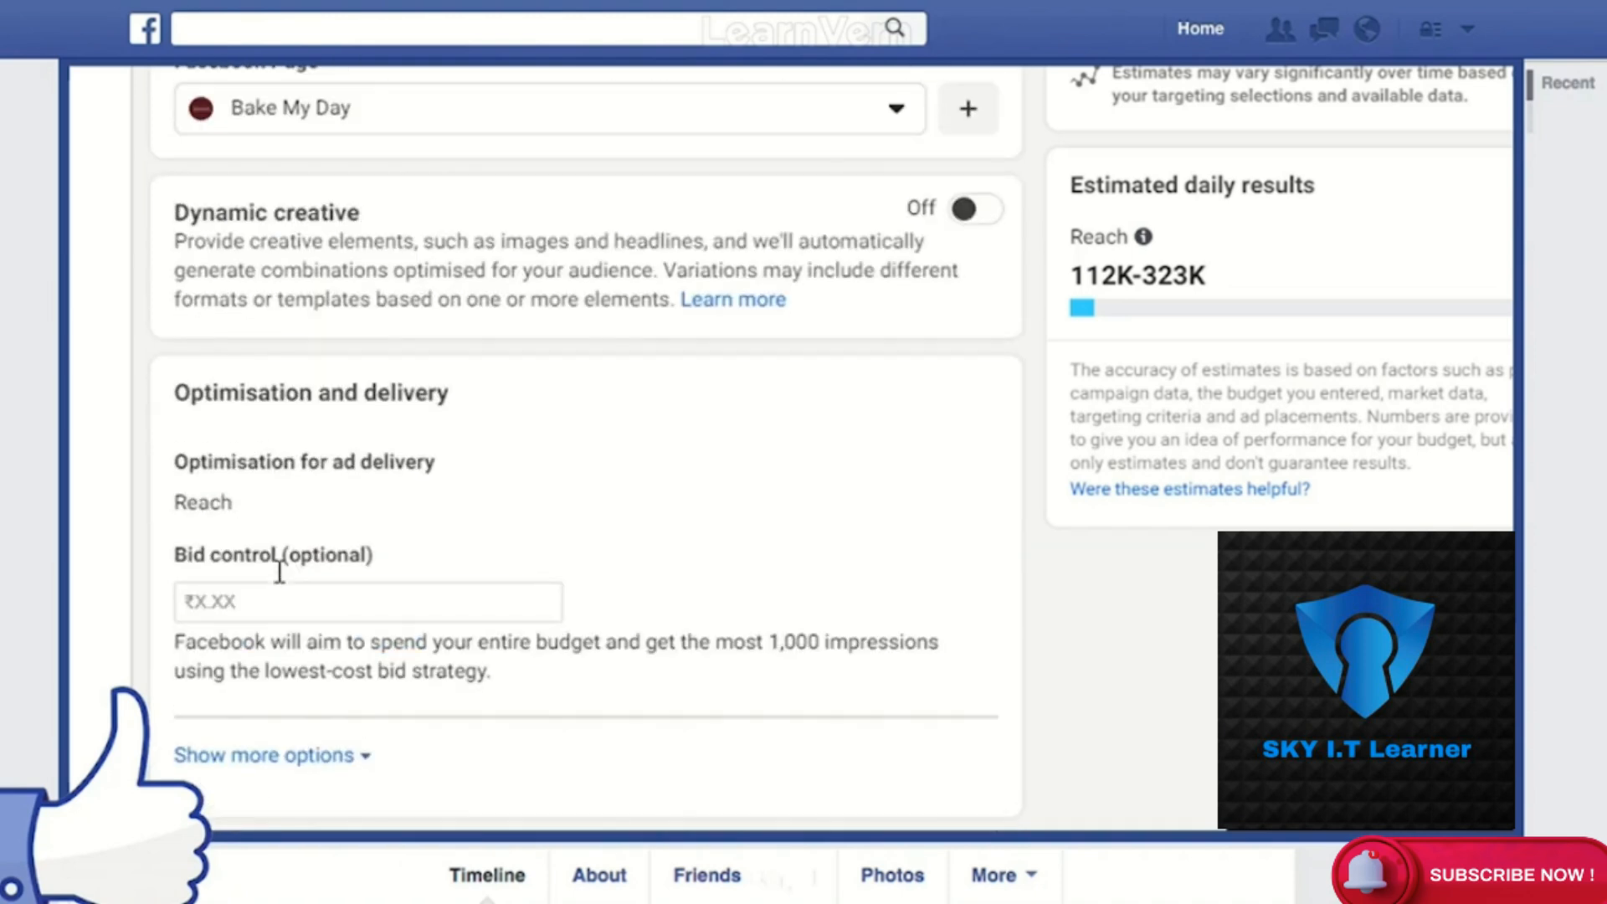
scroll(282, 584, "down", 20)
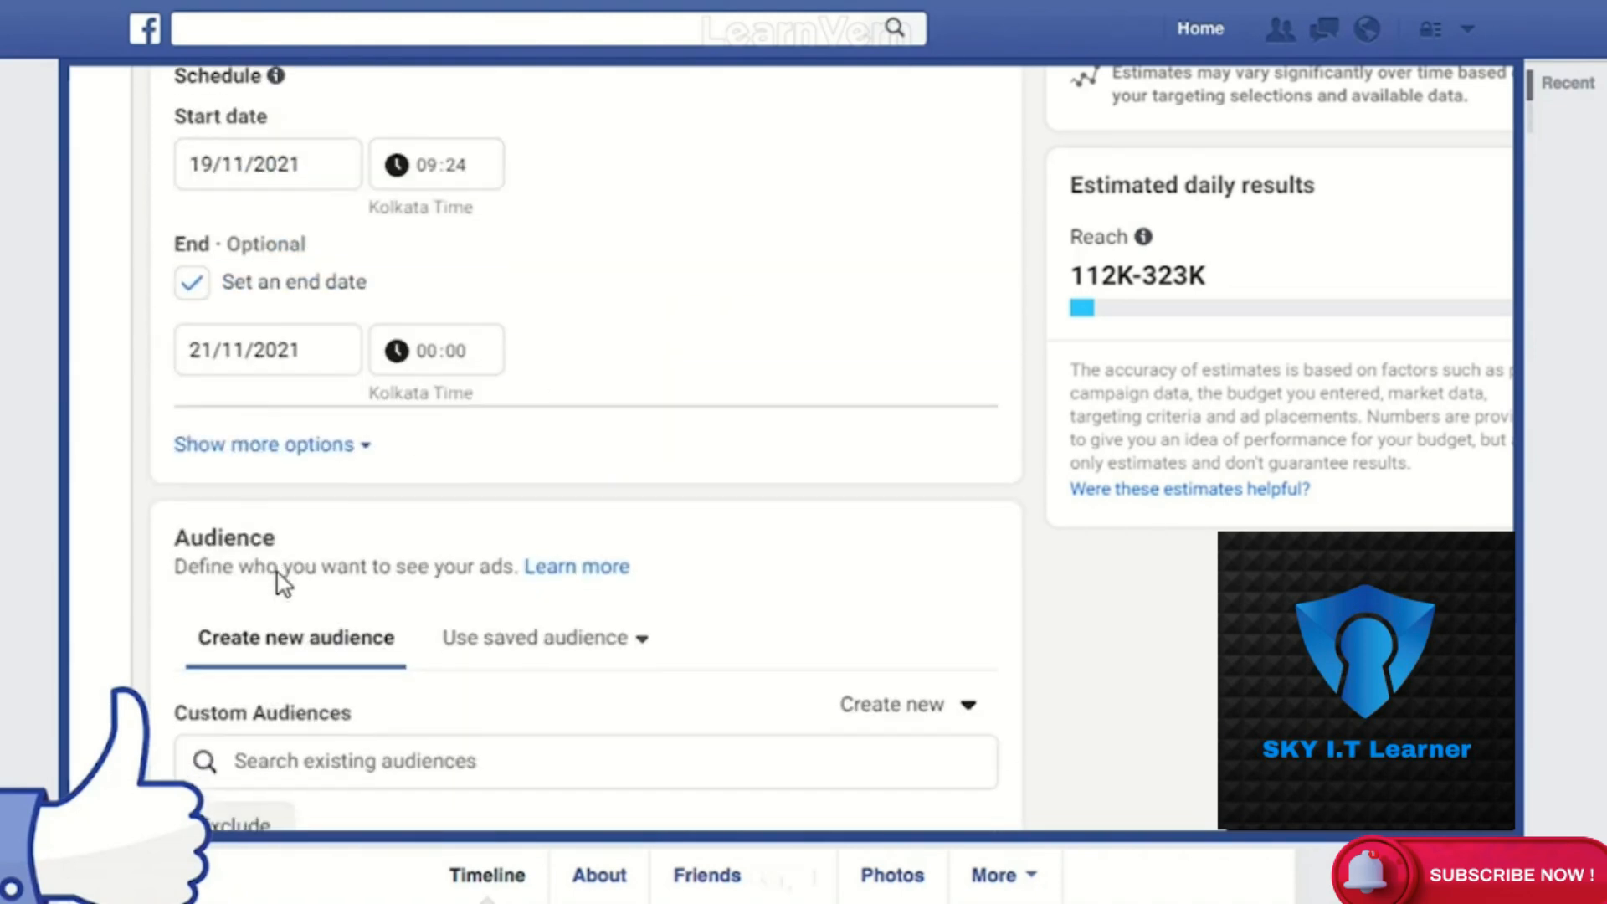
scroll(283, 584, "up", 5)
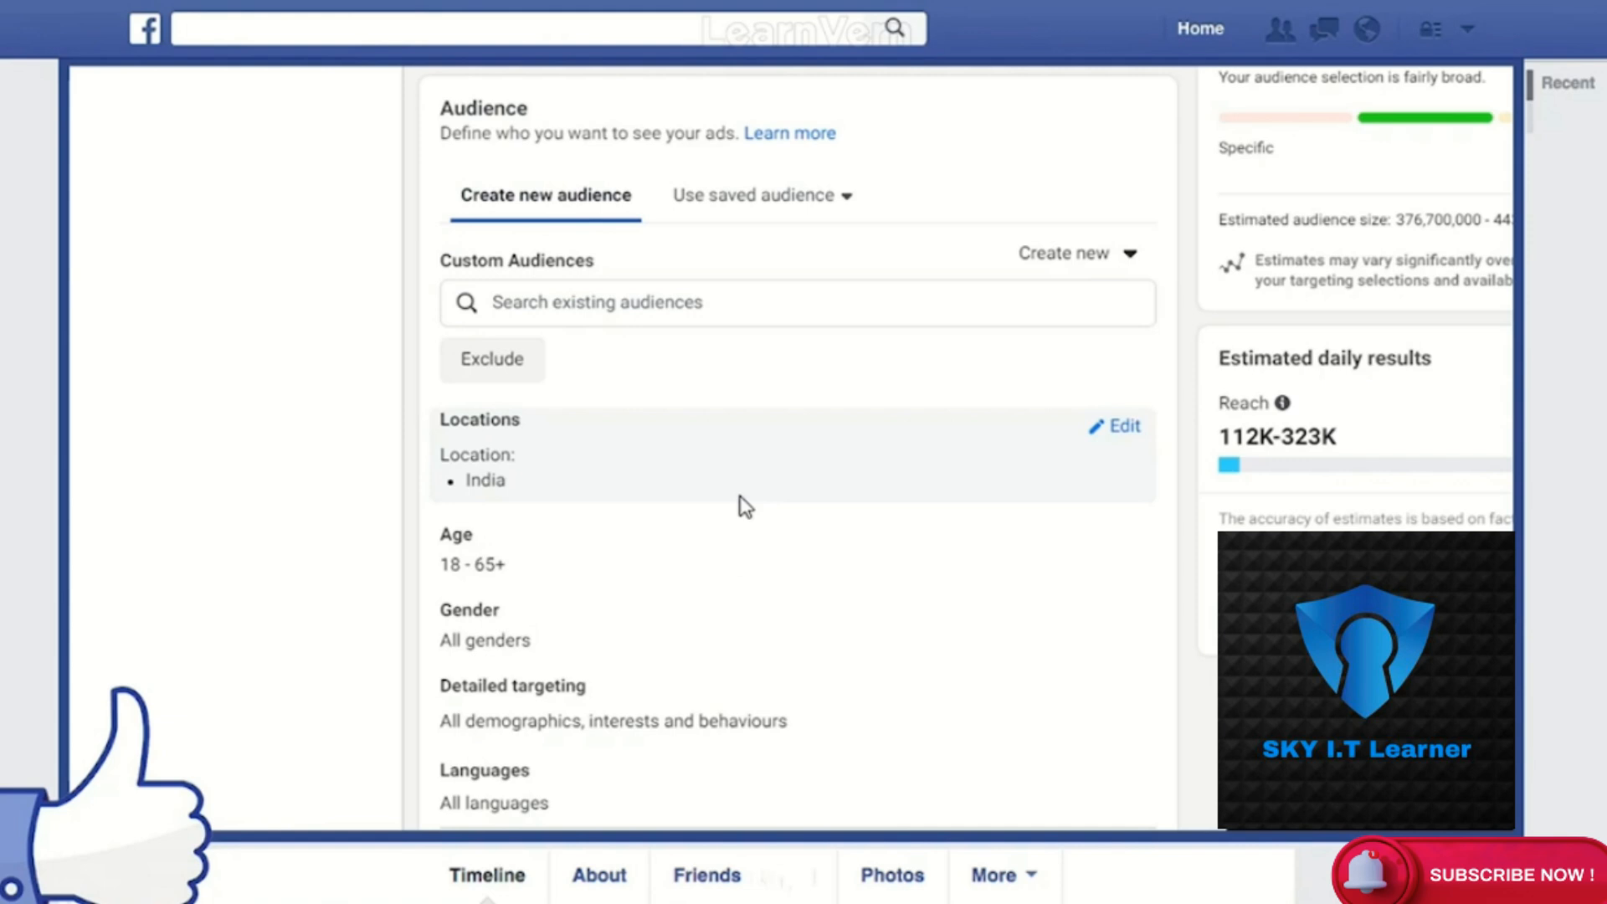
scroll(671, 384, "up", 5)
scroll(666, 427, "down", 8)
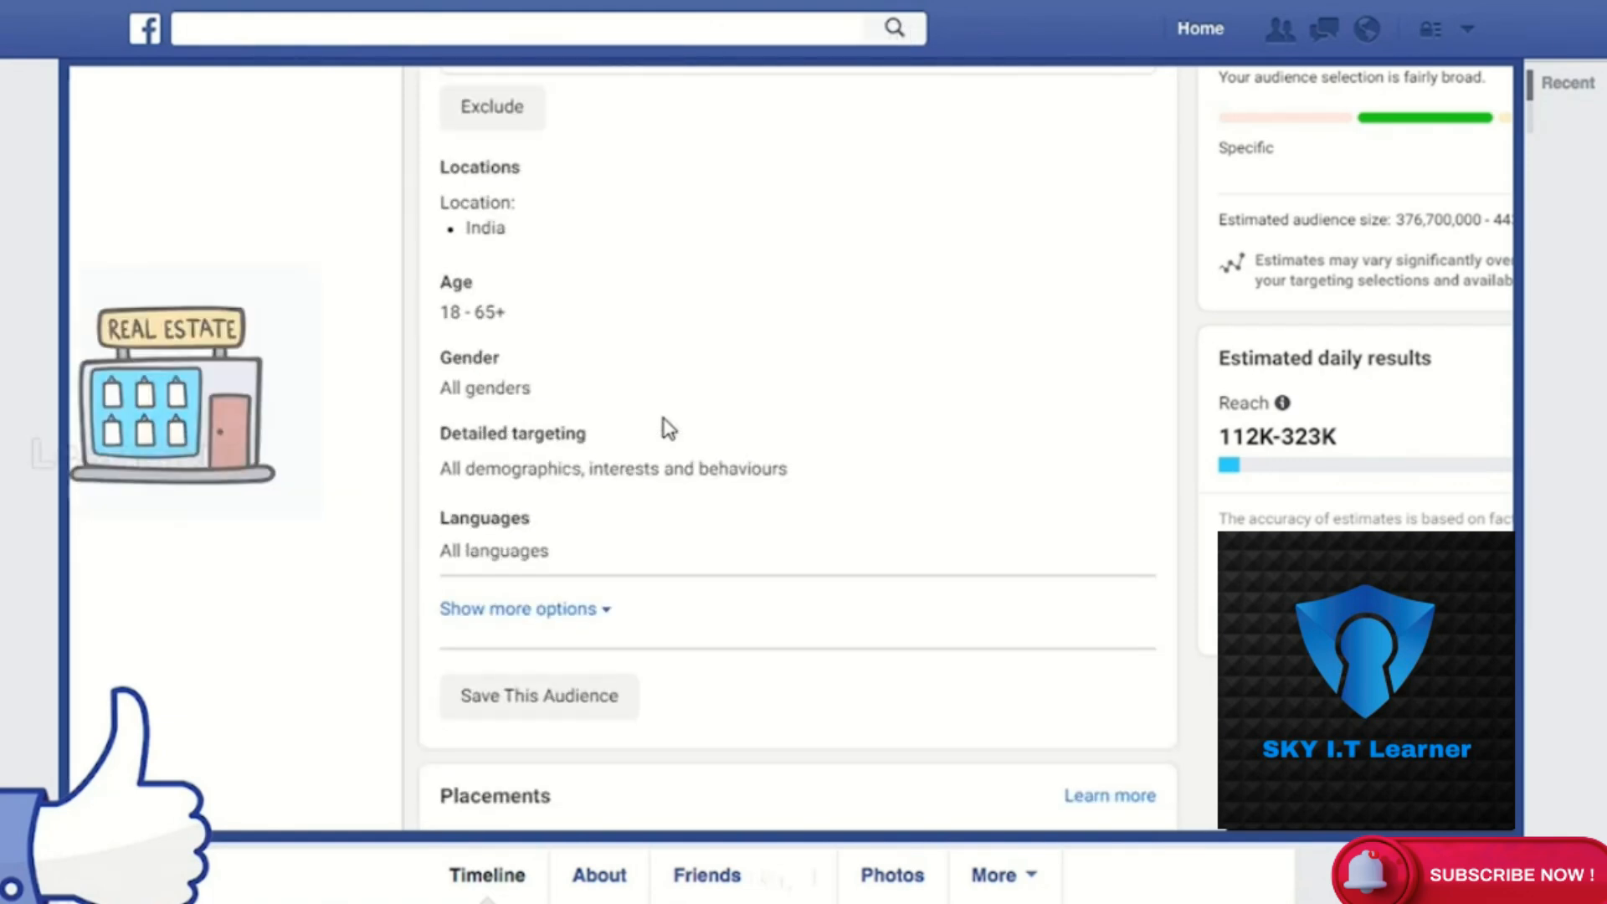
Replace India with Ahmedabad as the audience's included location
mouse_move(650, 433)
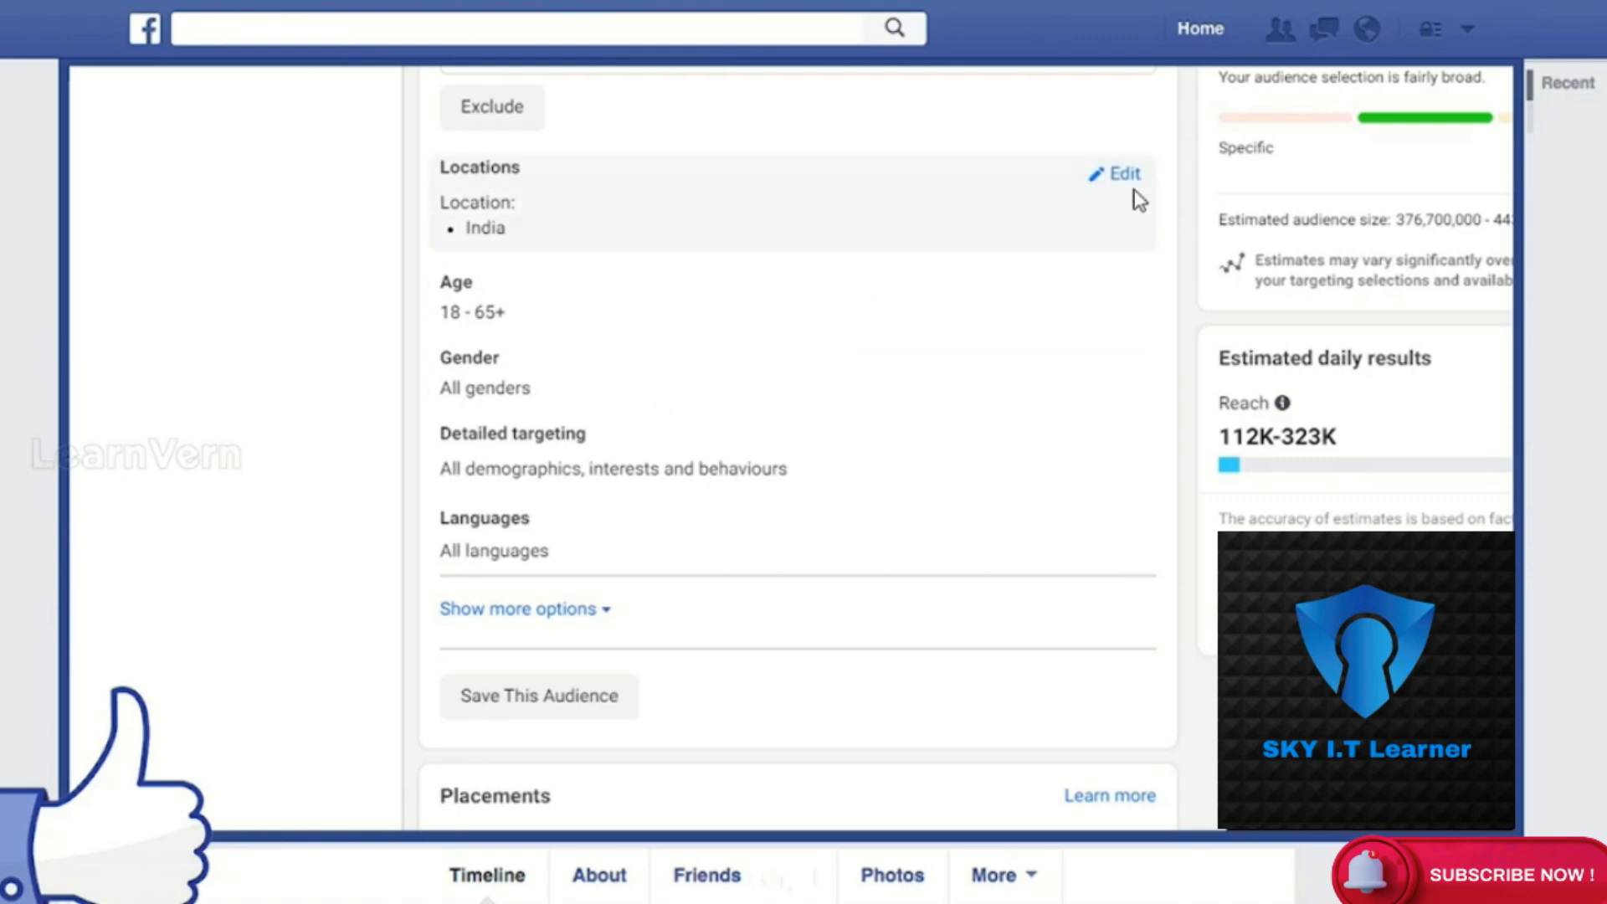
left_click(1123, 178)
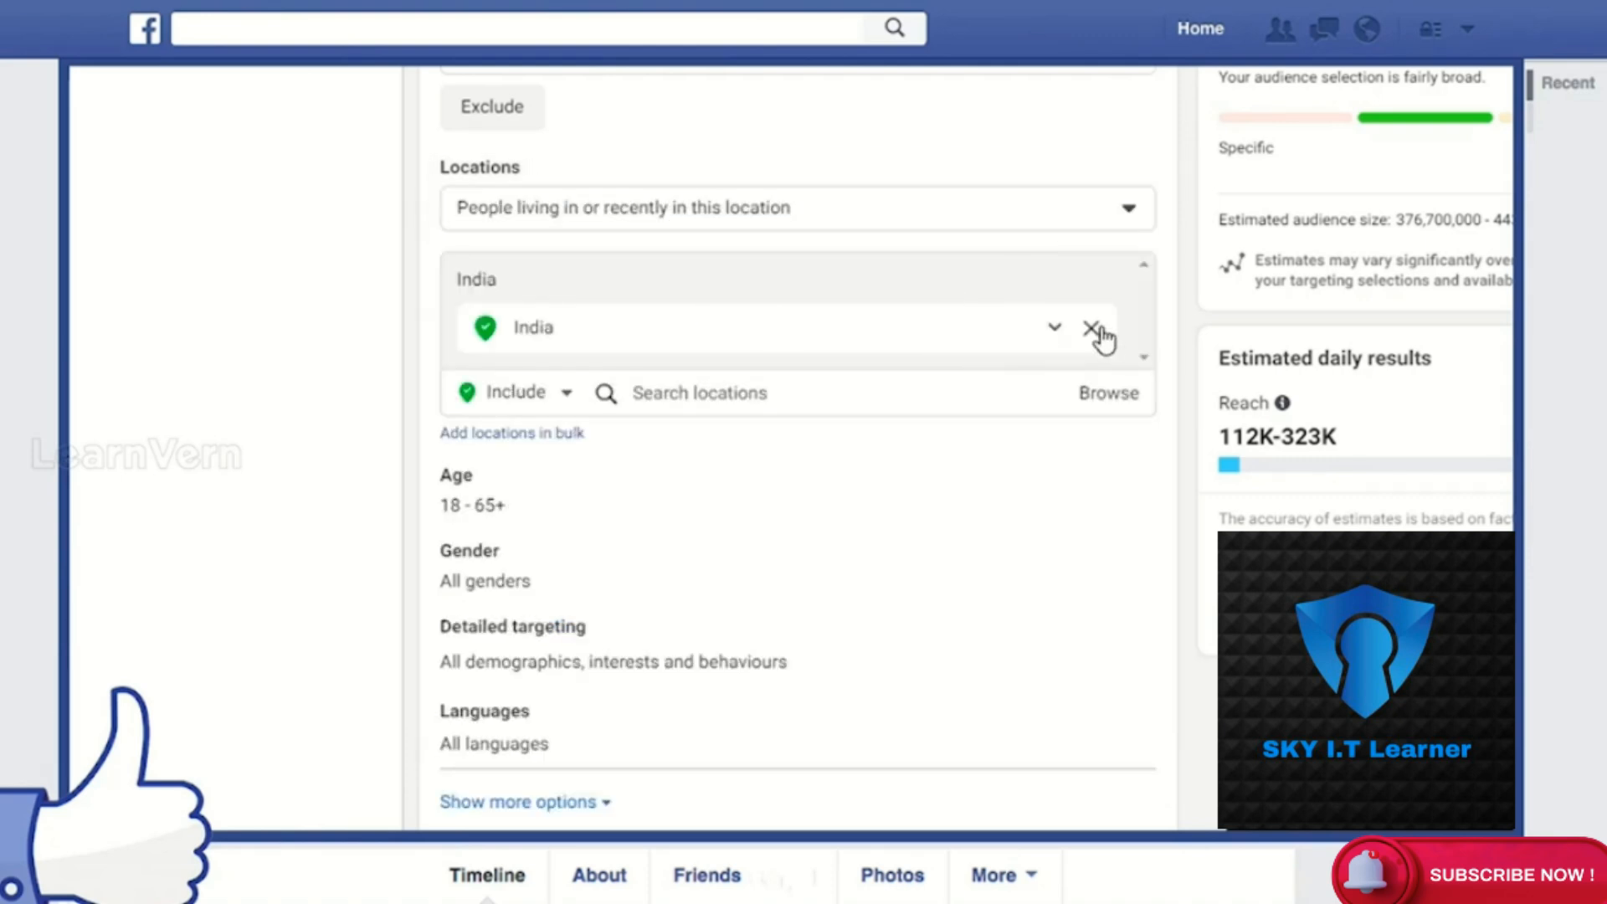
left_click(1091, 328)
left_click(819, 394)
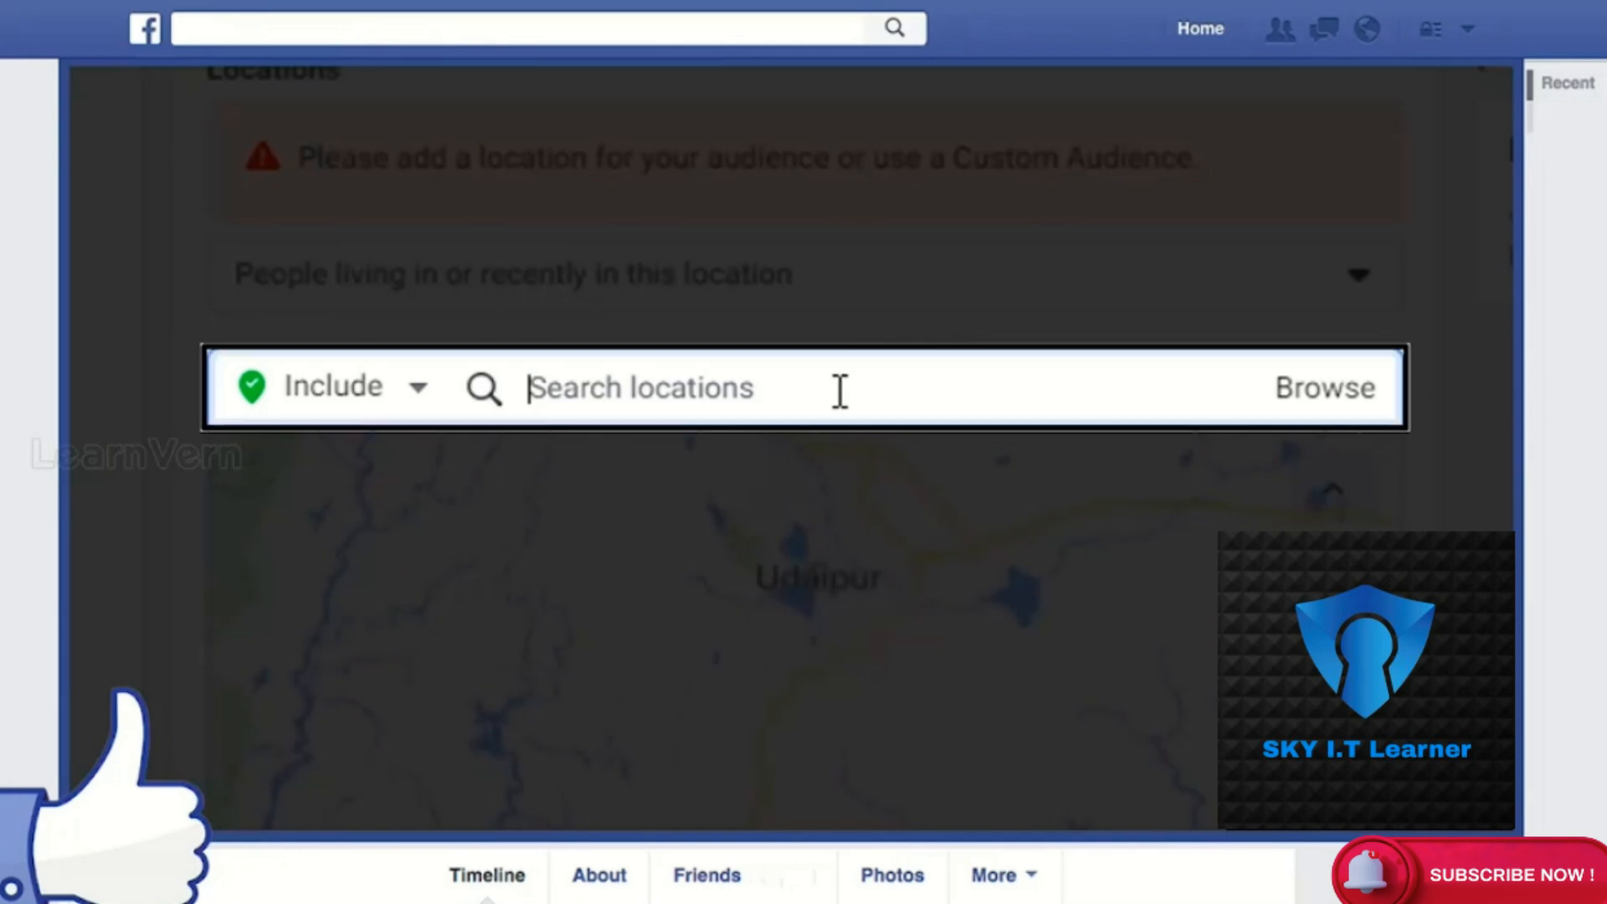
type("ahmeda")
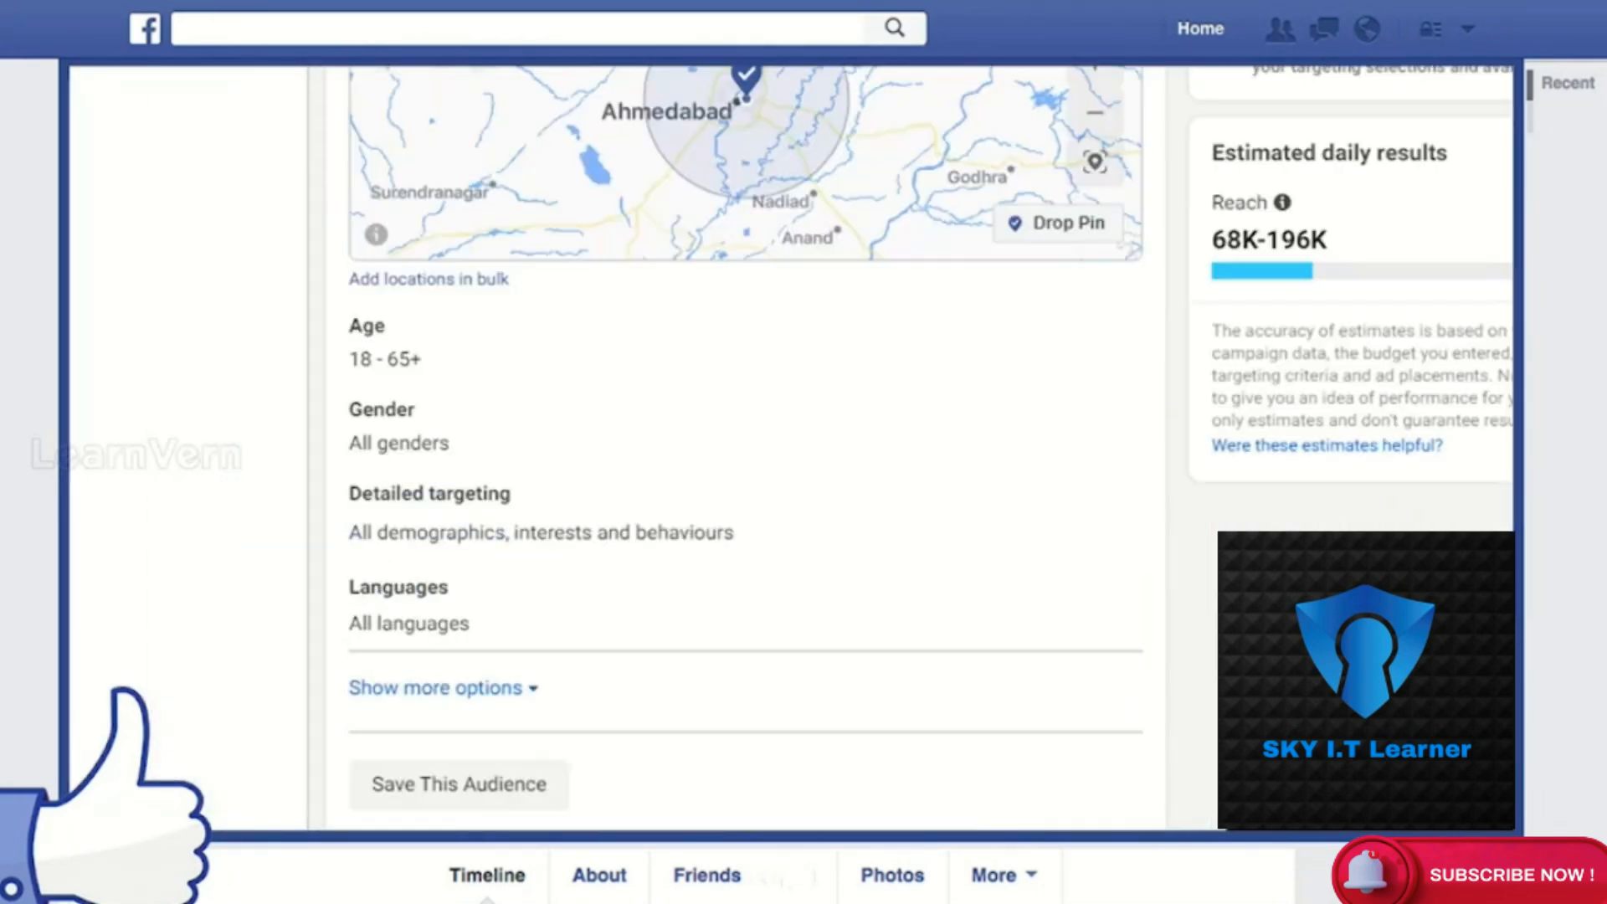
Set the audience's age range to 18–35, keeping the minimum age and lowering the maximum
scroll(637, 419, "down", 2)
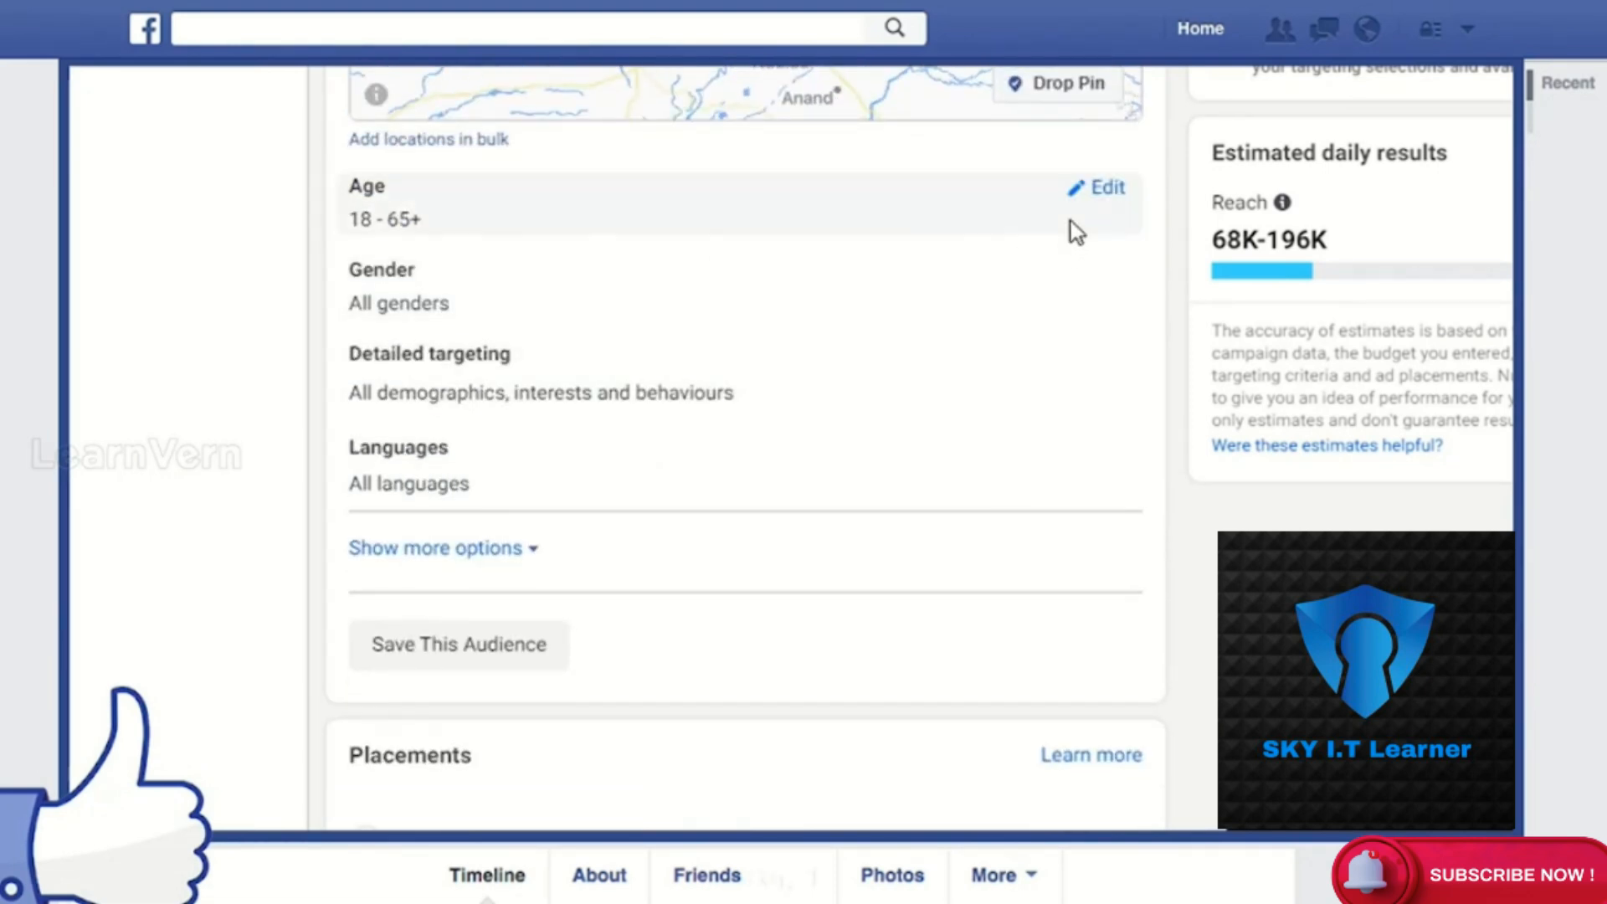
left_click(1099, 194)
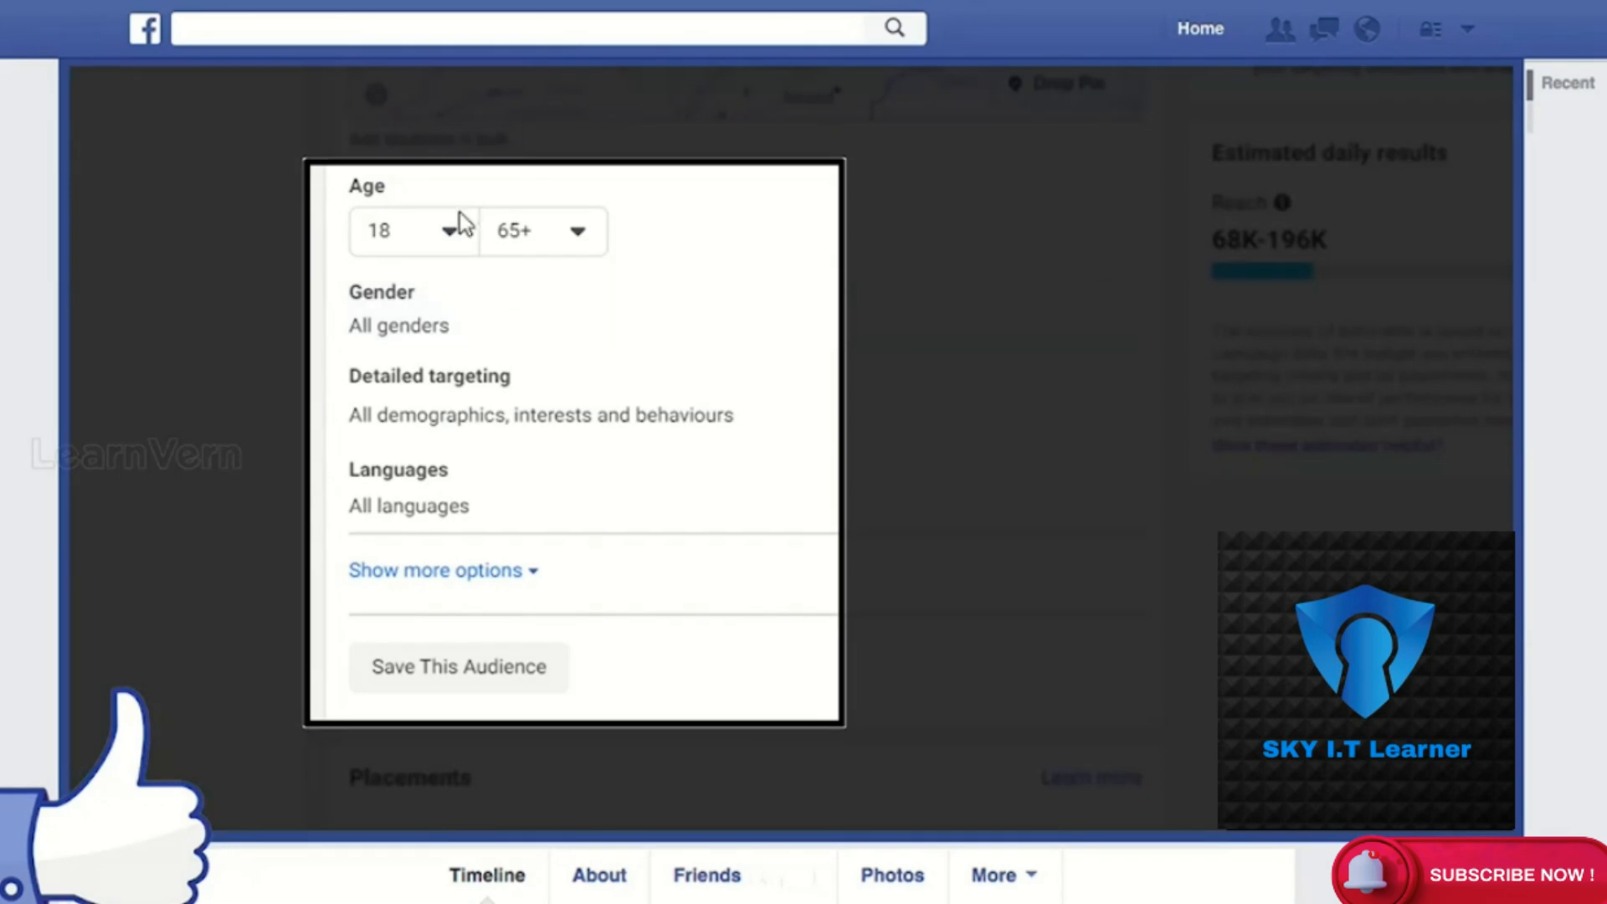
left_click(445, 231)
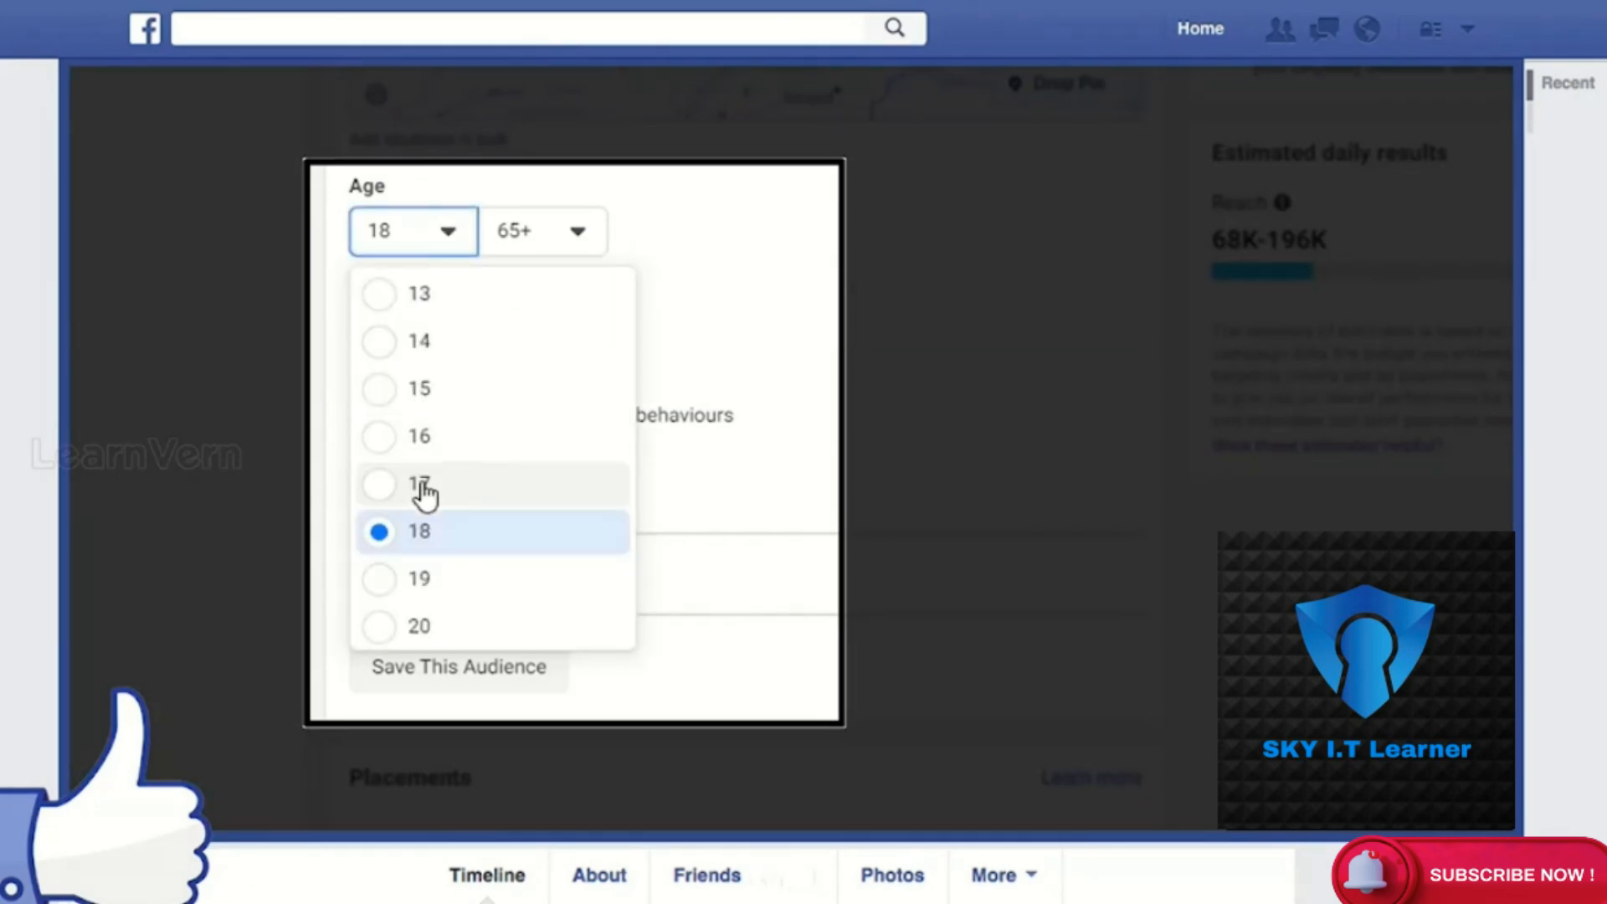
left_click(576, 243)
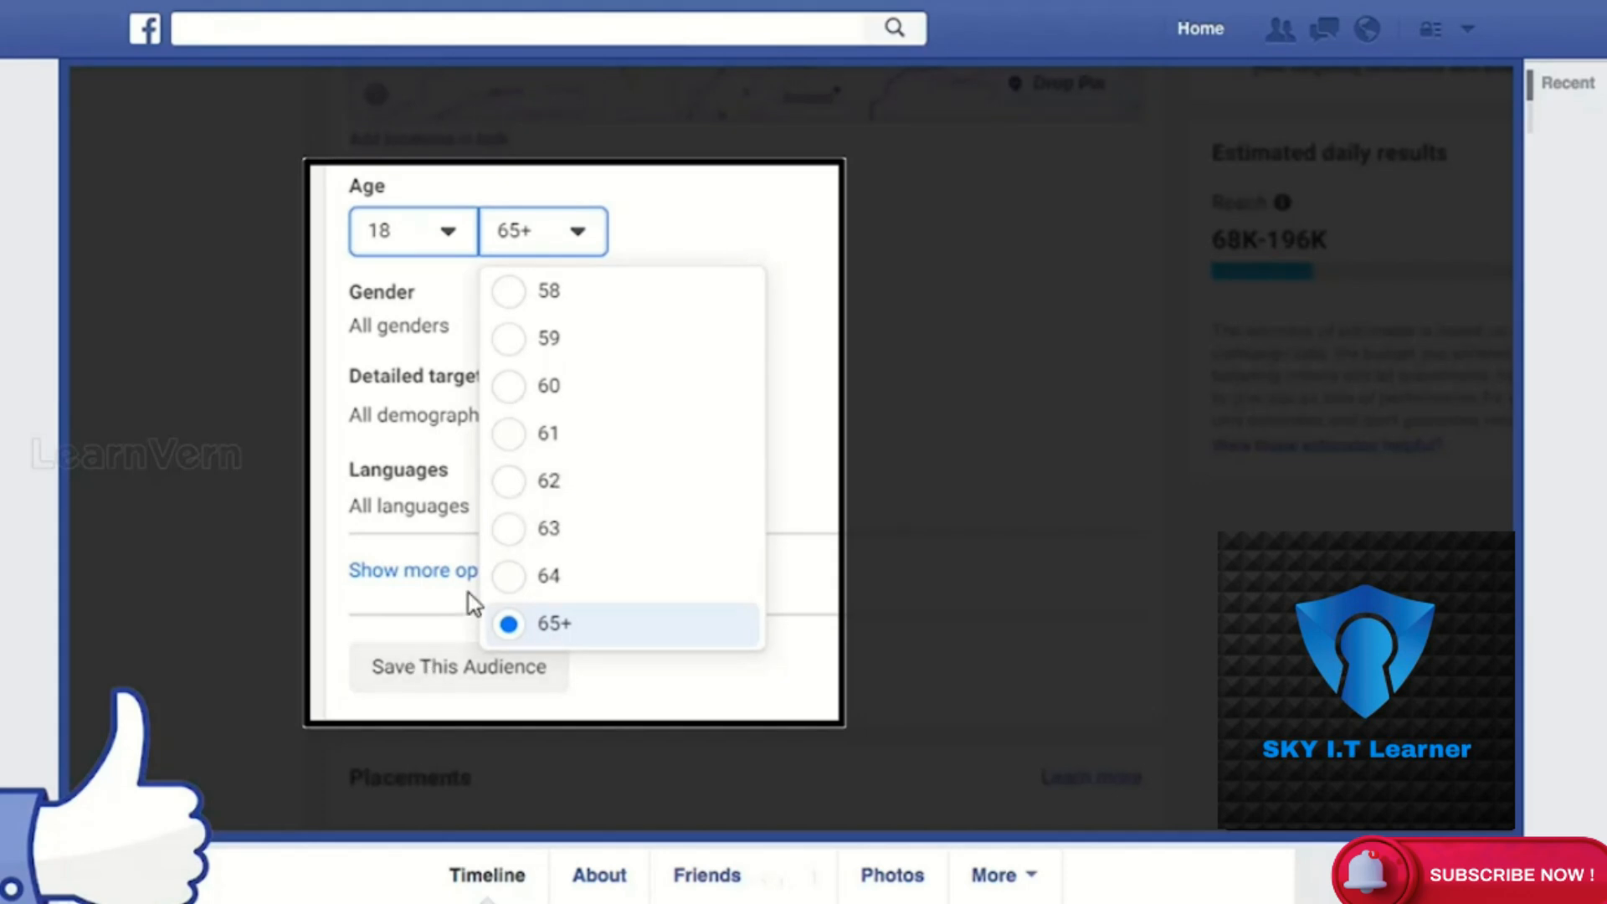
scroll(525, 498, "up", 5)
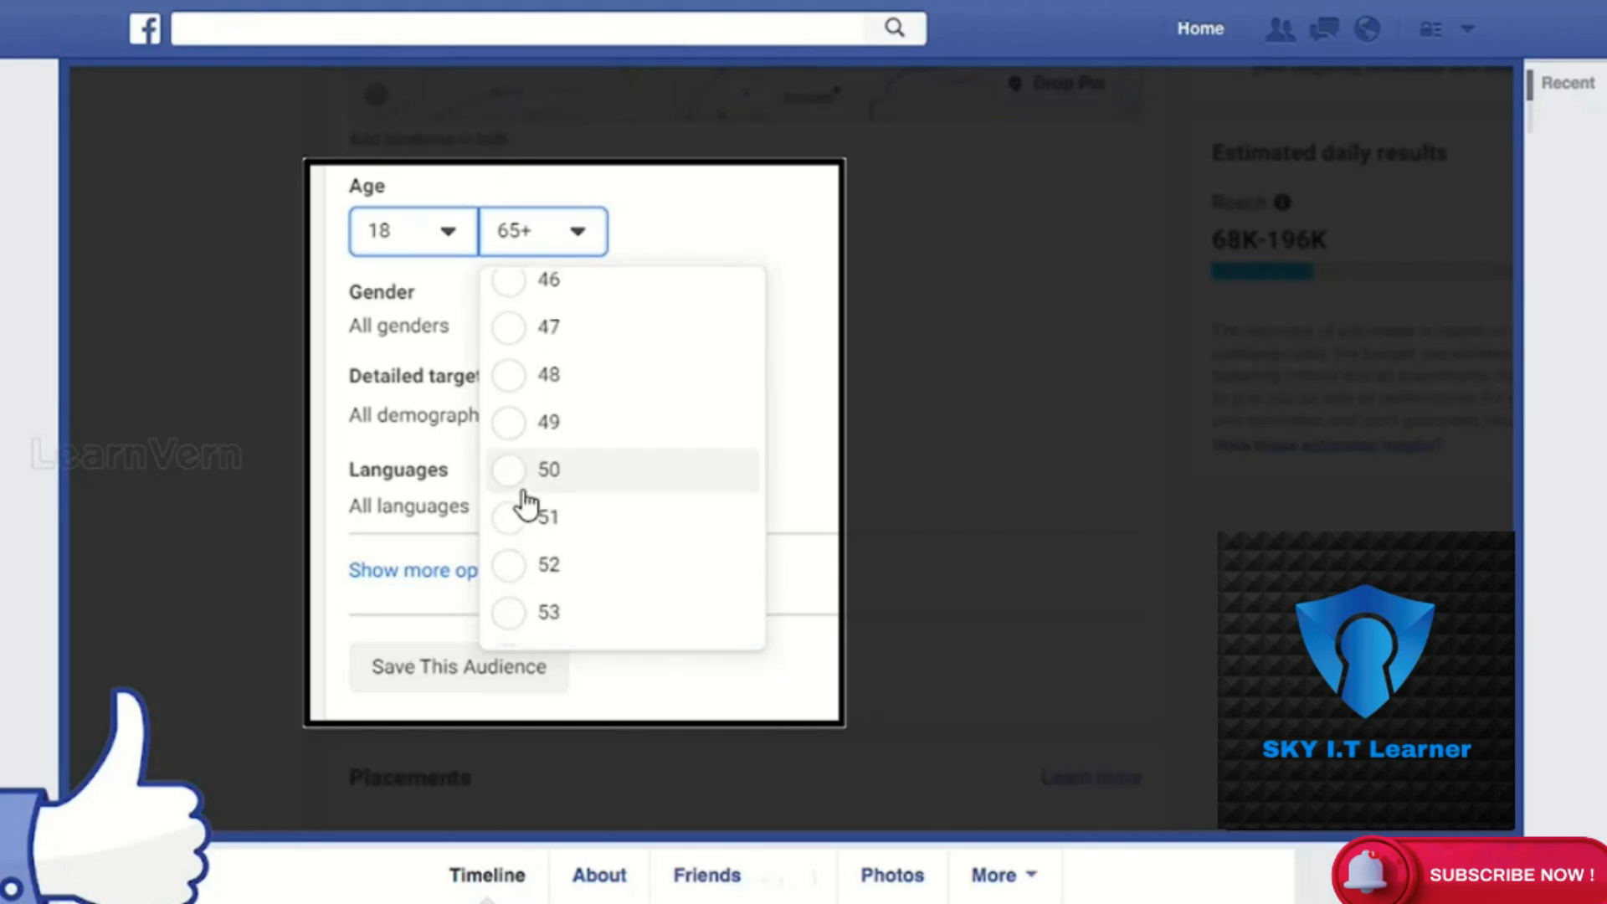
scroll(526, 503, "up", 5)
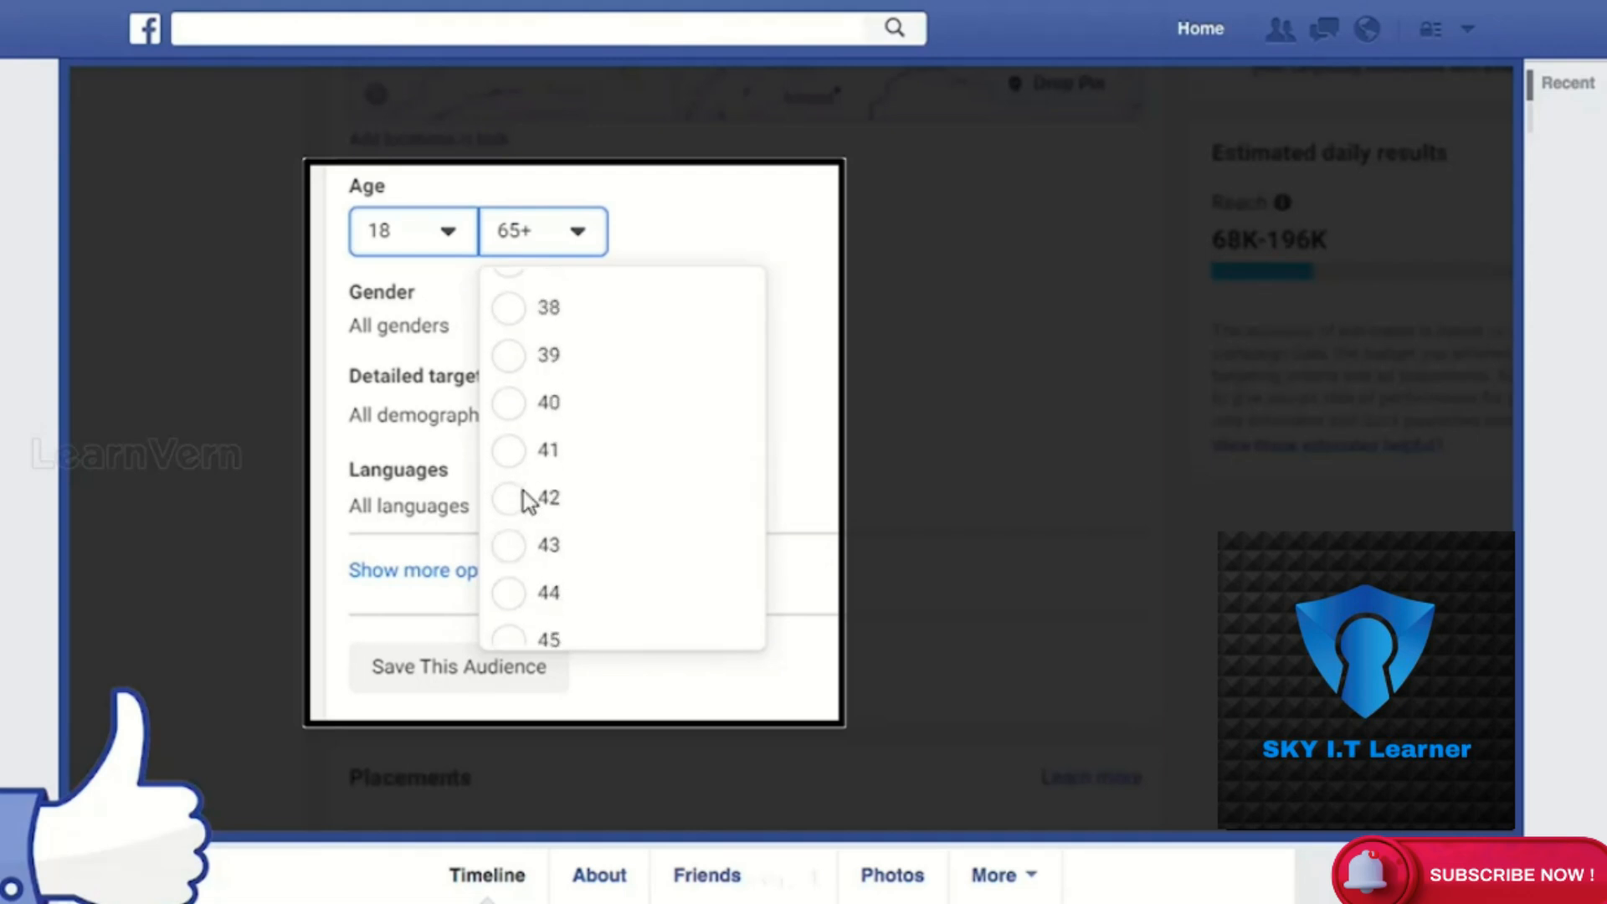
scroll(526, 502, "up", 1)
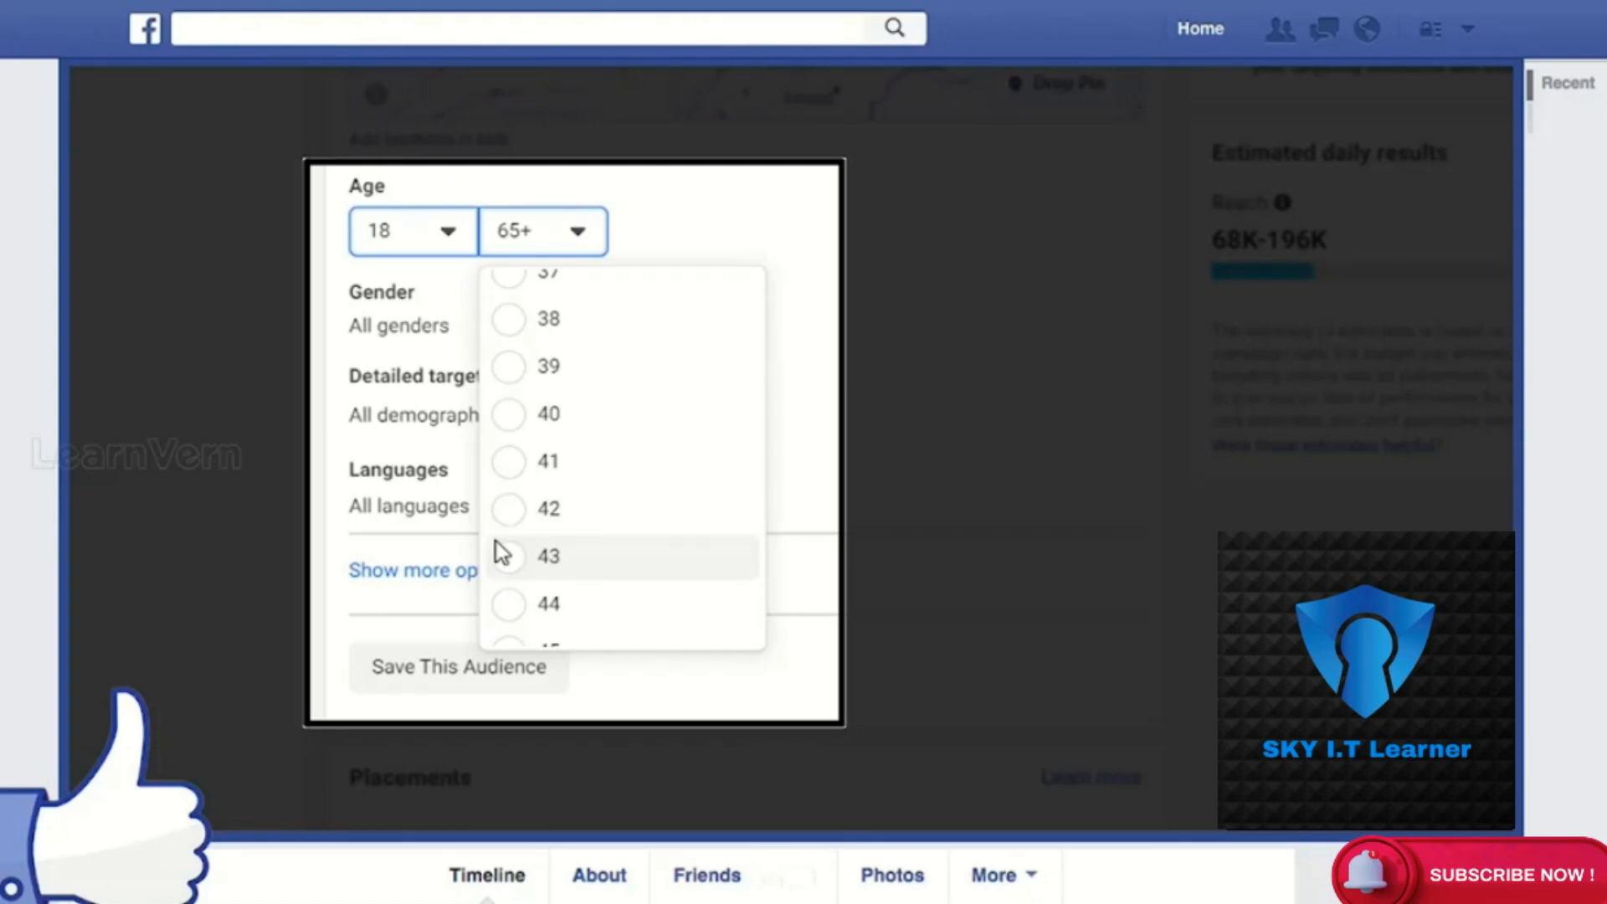
scroll(539, 503, "up", 5)
scroll(538, 503, "down", 2)
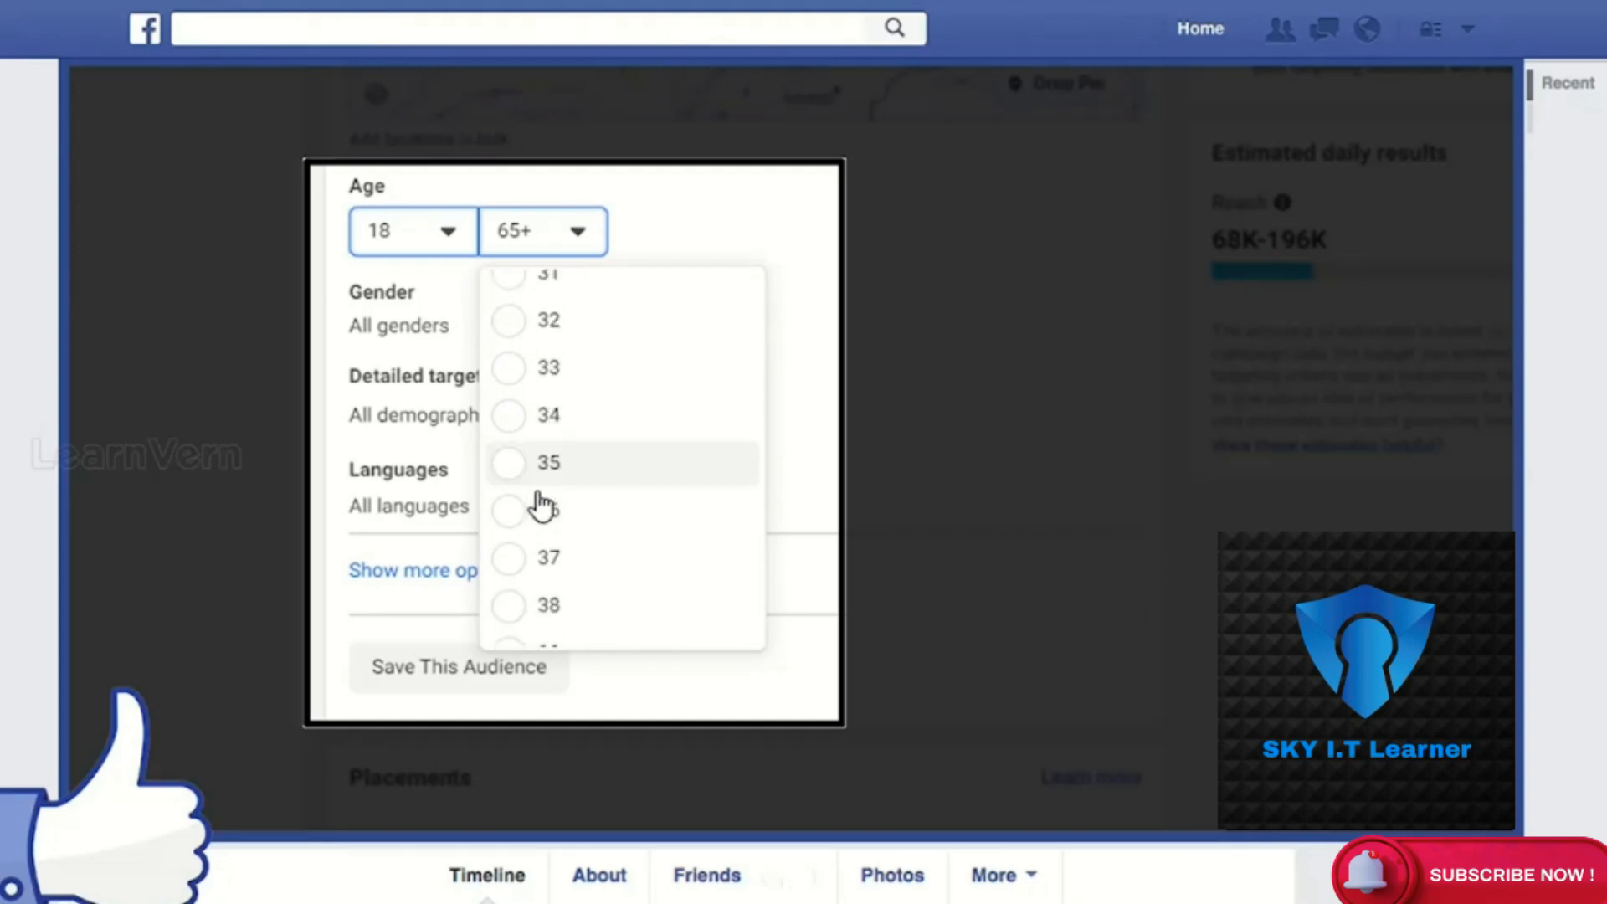
left_click(574, 459)
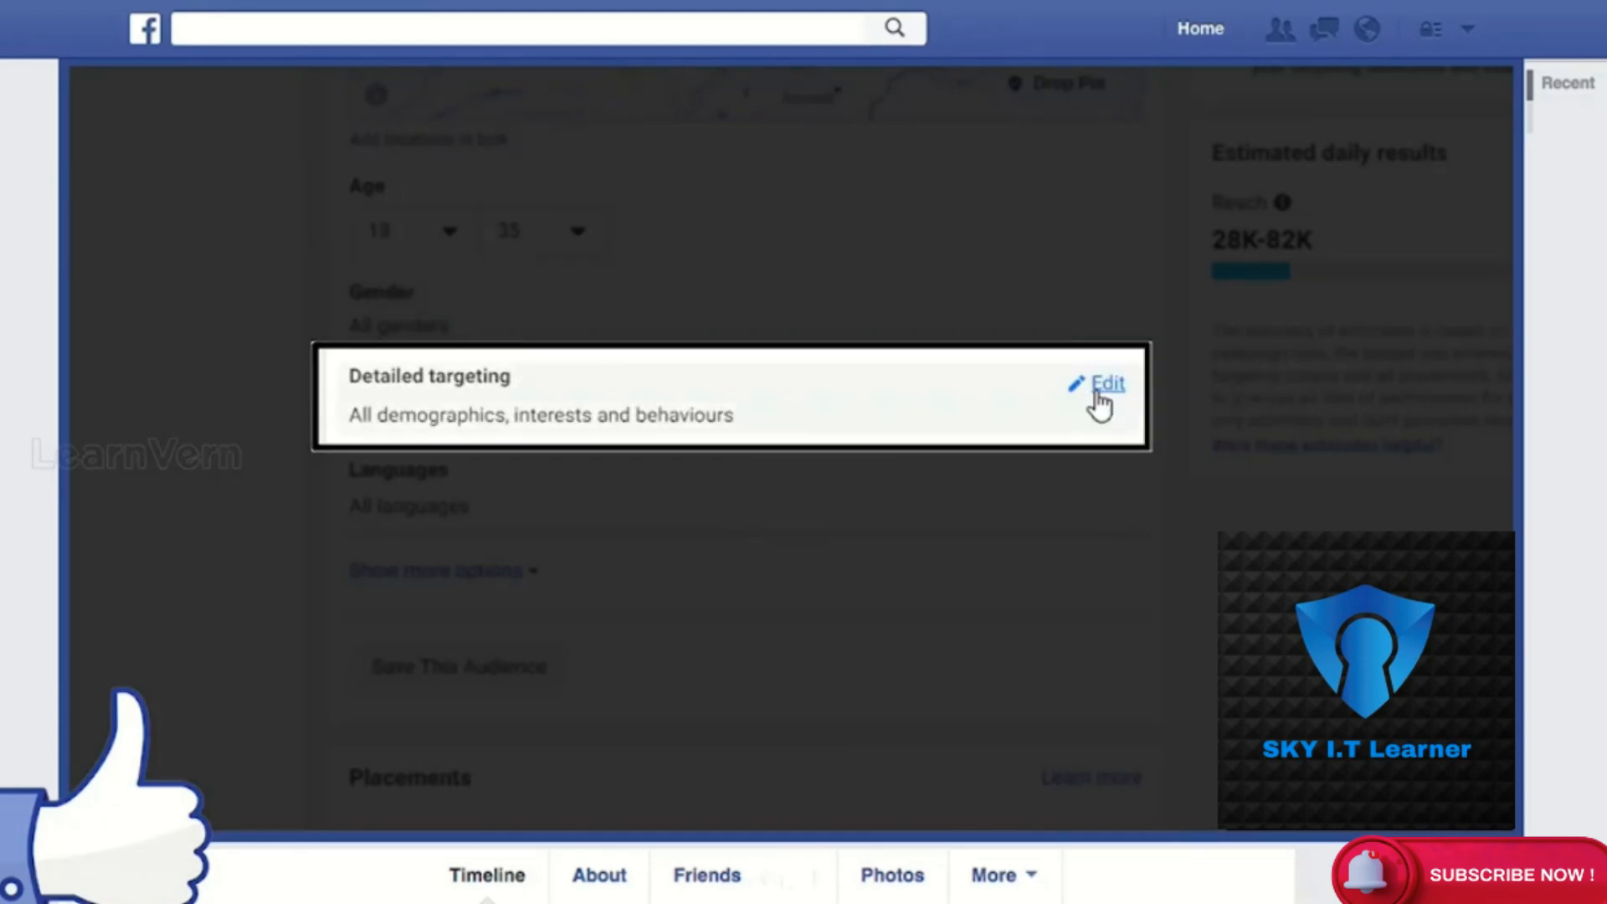
Add the BBA field of study to the audience's detailed targeting
left_click(1097, 389)
left_click(754, 457)
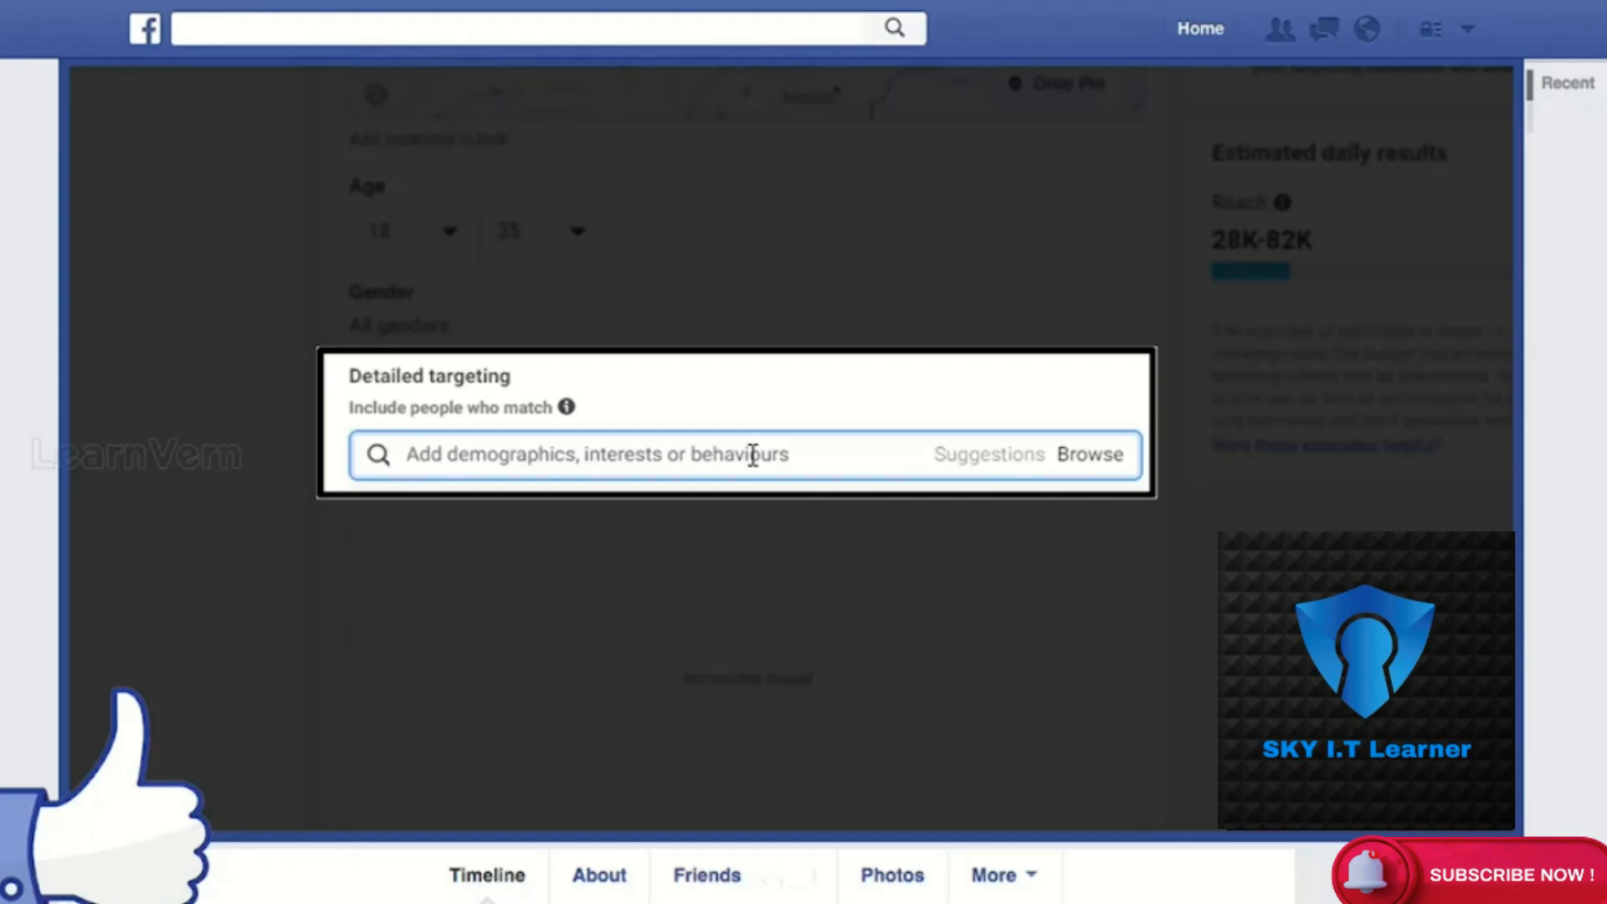
type("ba")
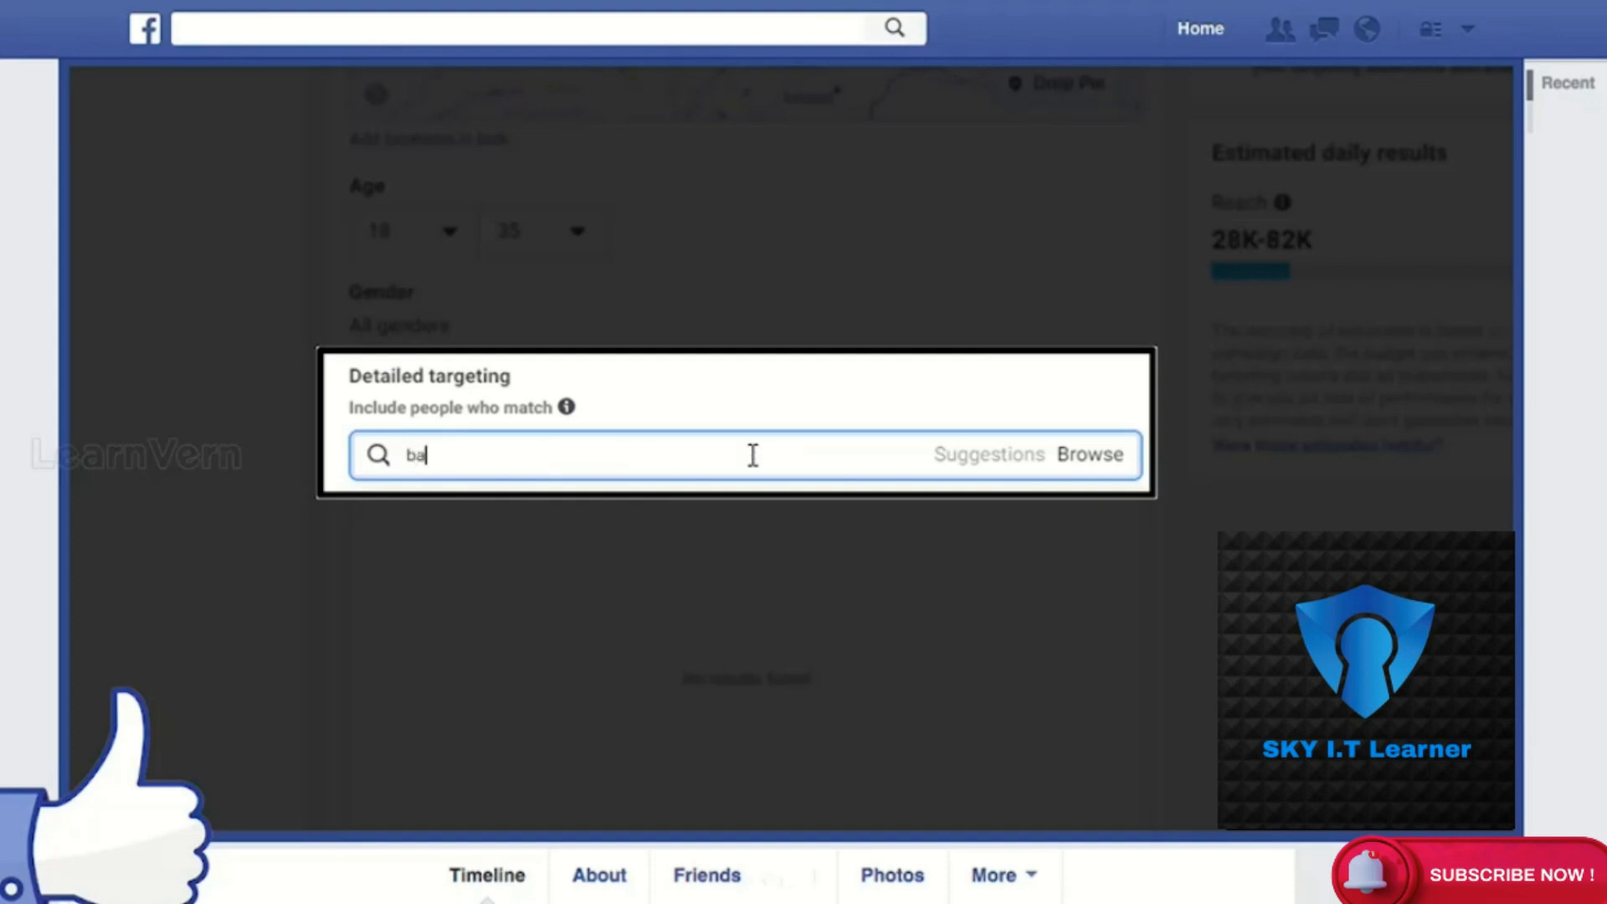
type("ba")
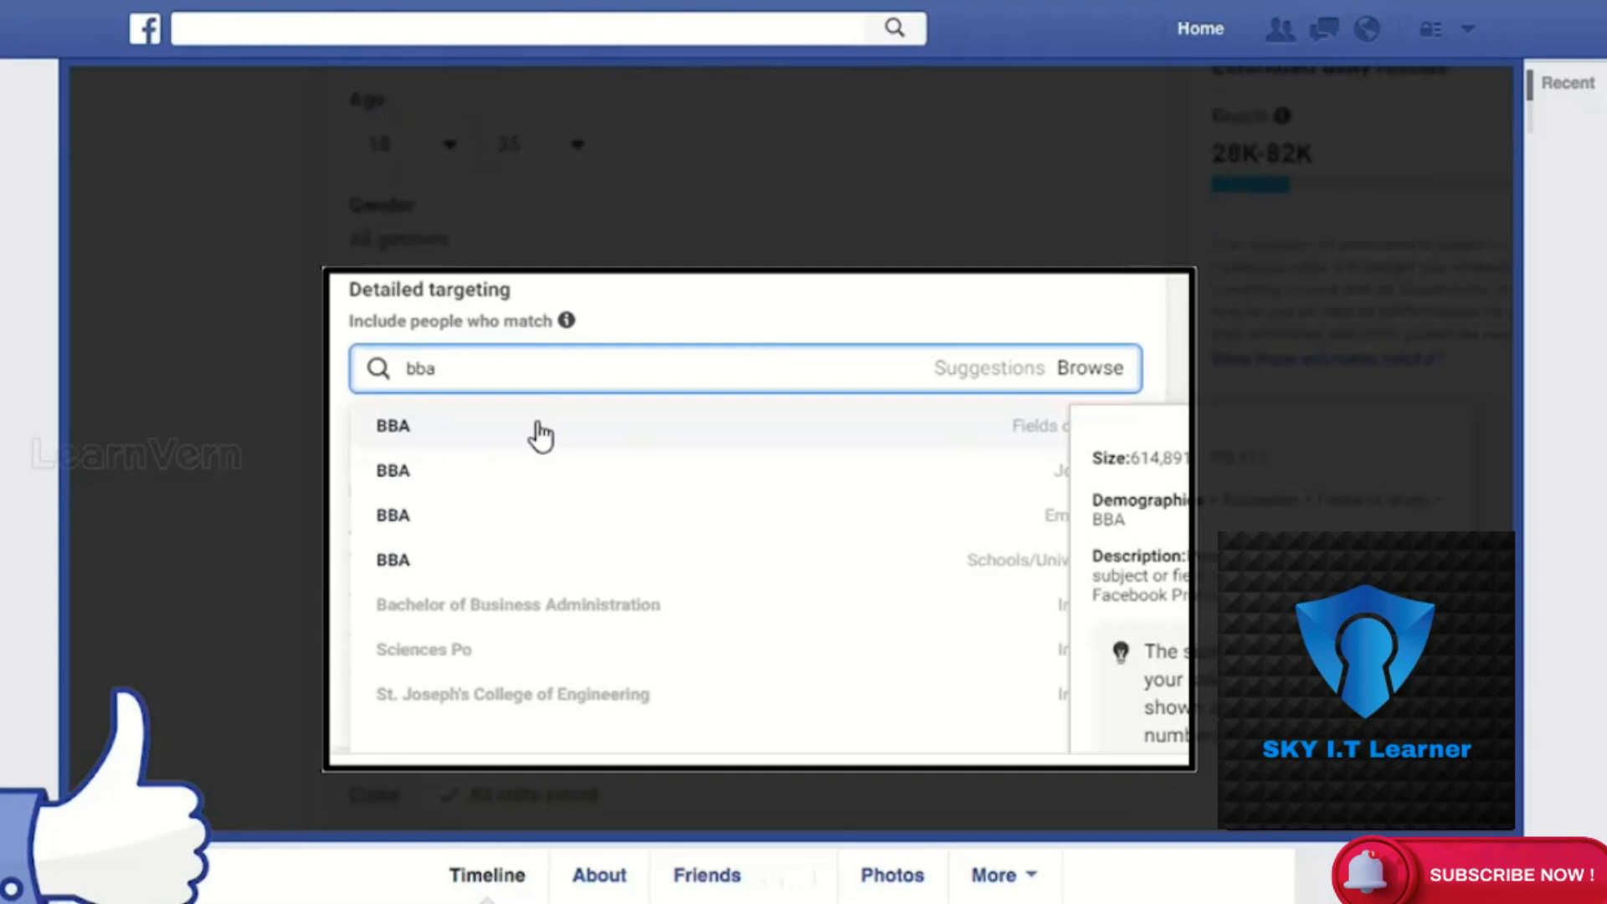
left_click(540, 434)
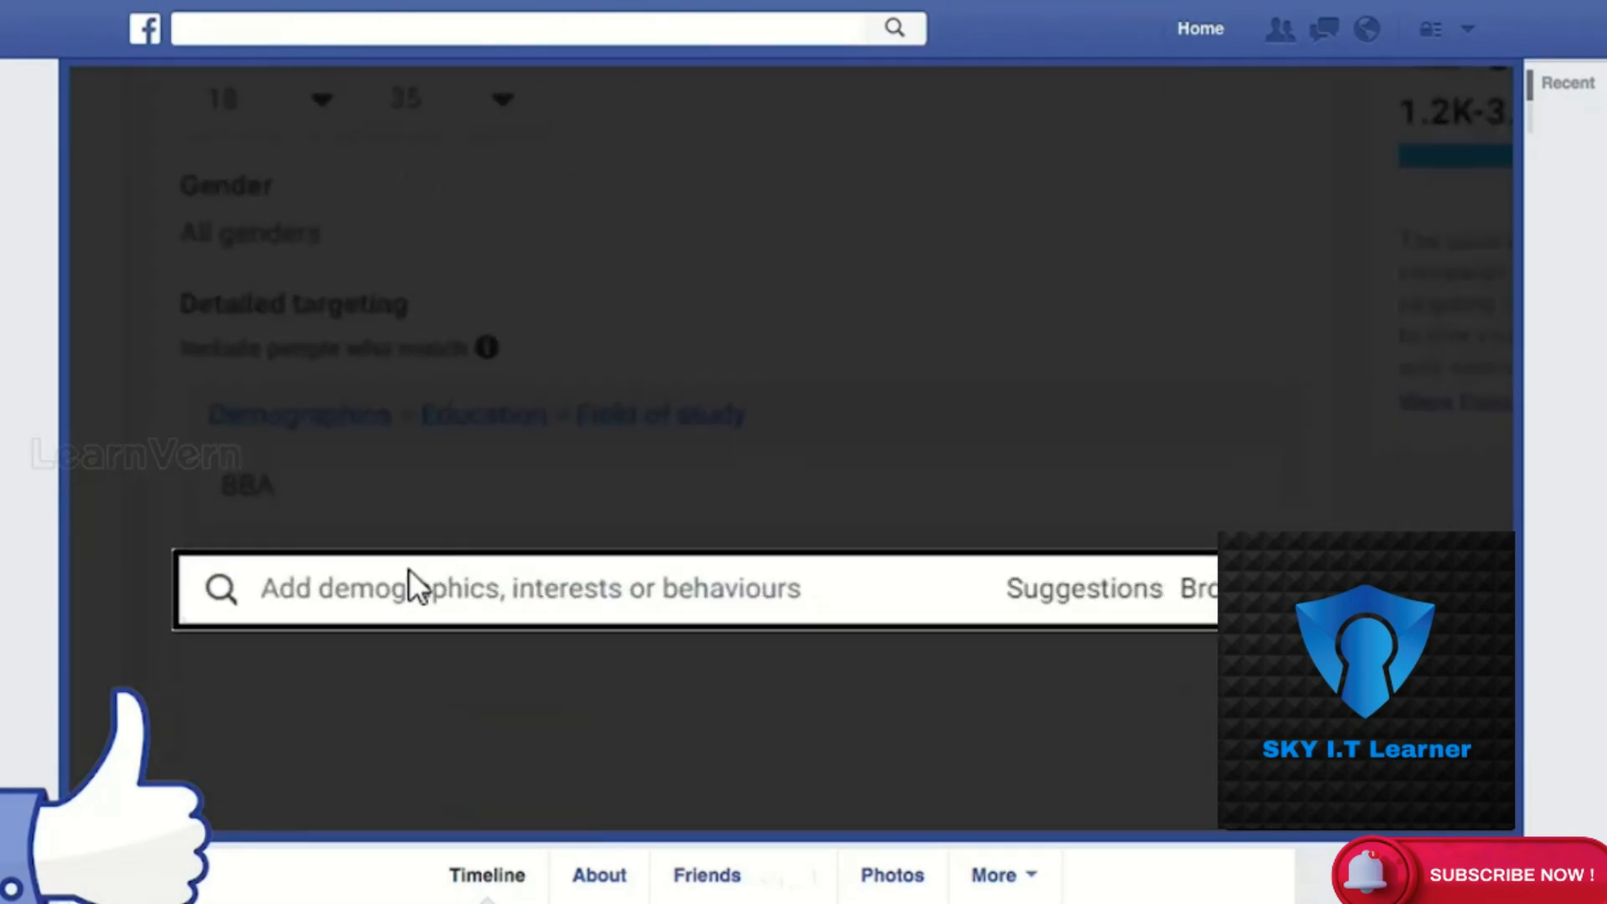
Add the additional interest Student to the detailed targeting
type("s")
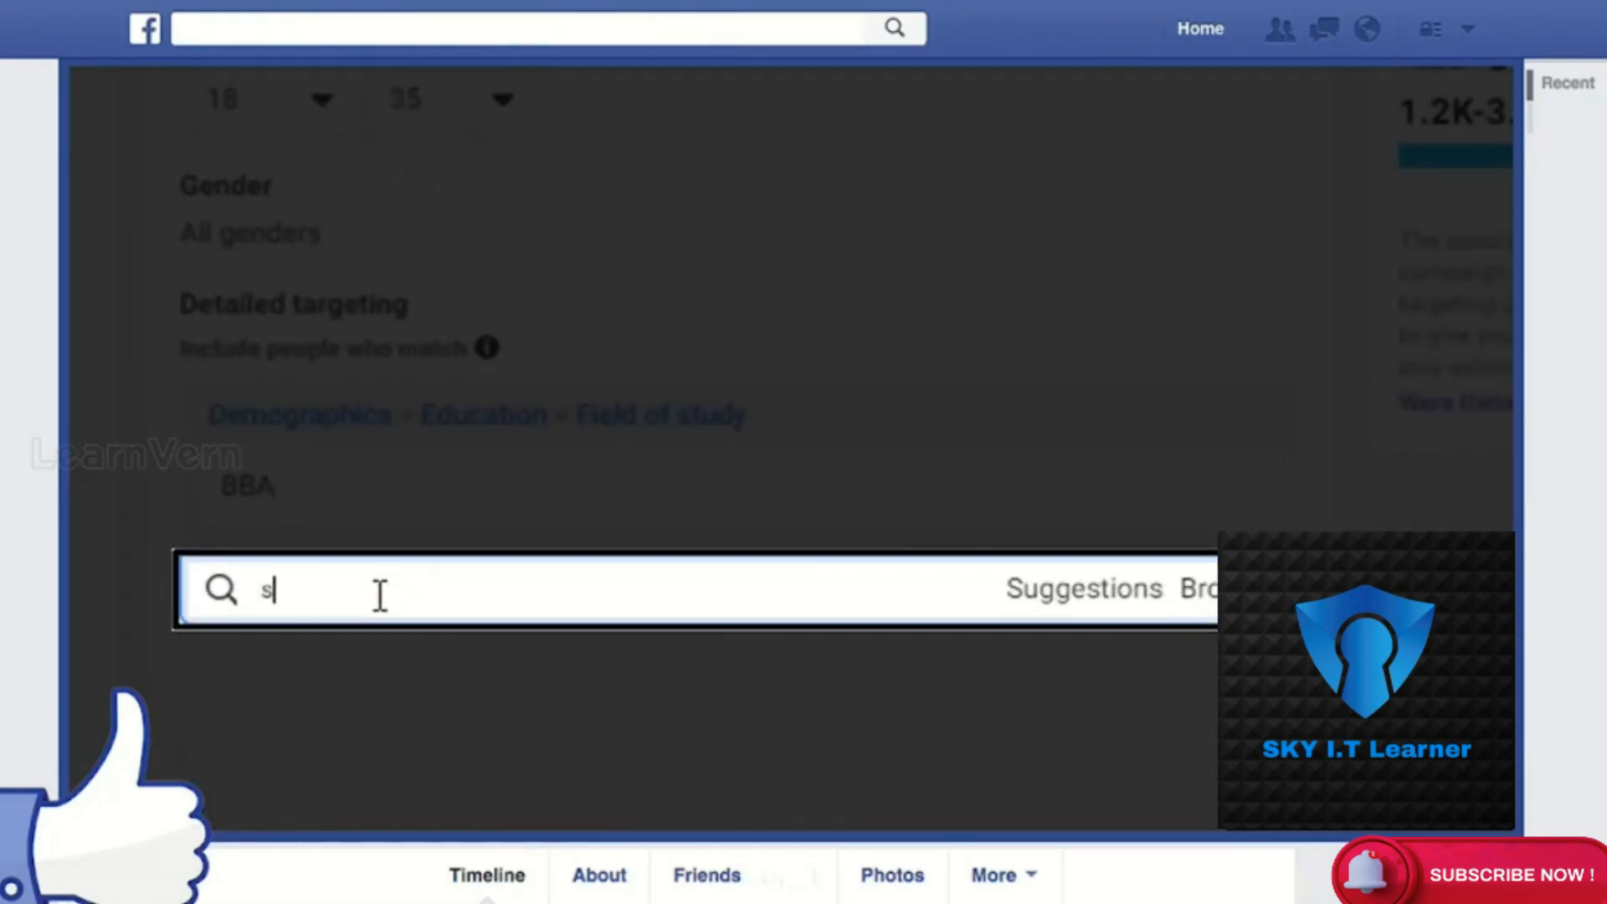
type("tuden")
left_click(305, 691)
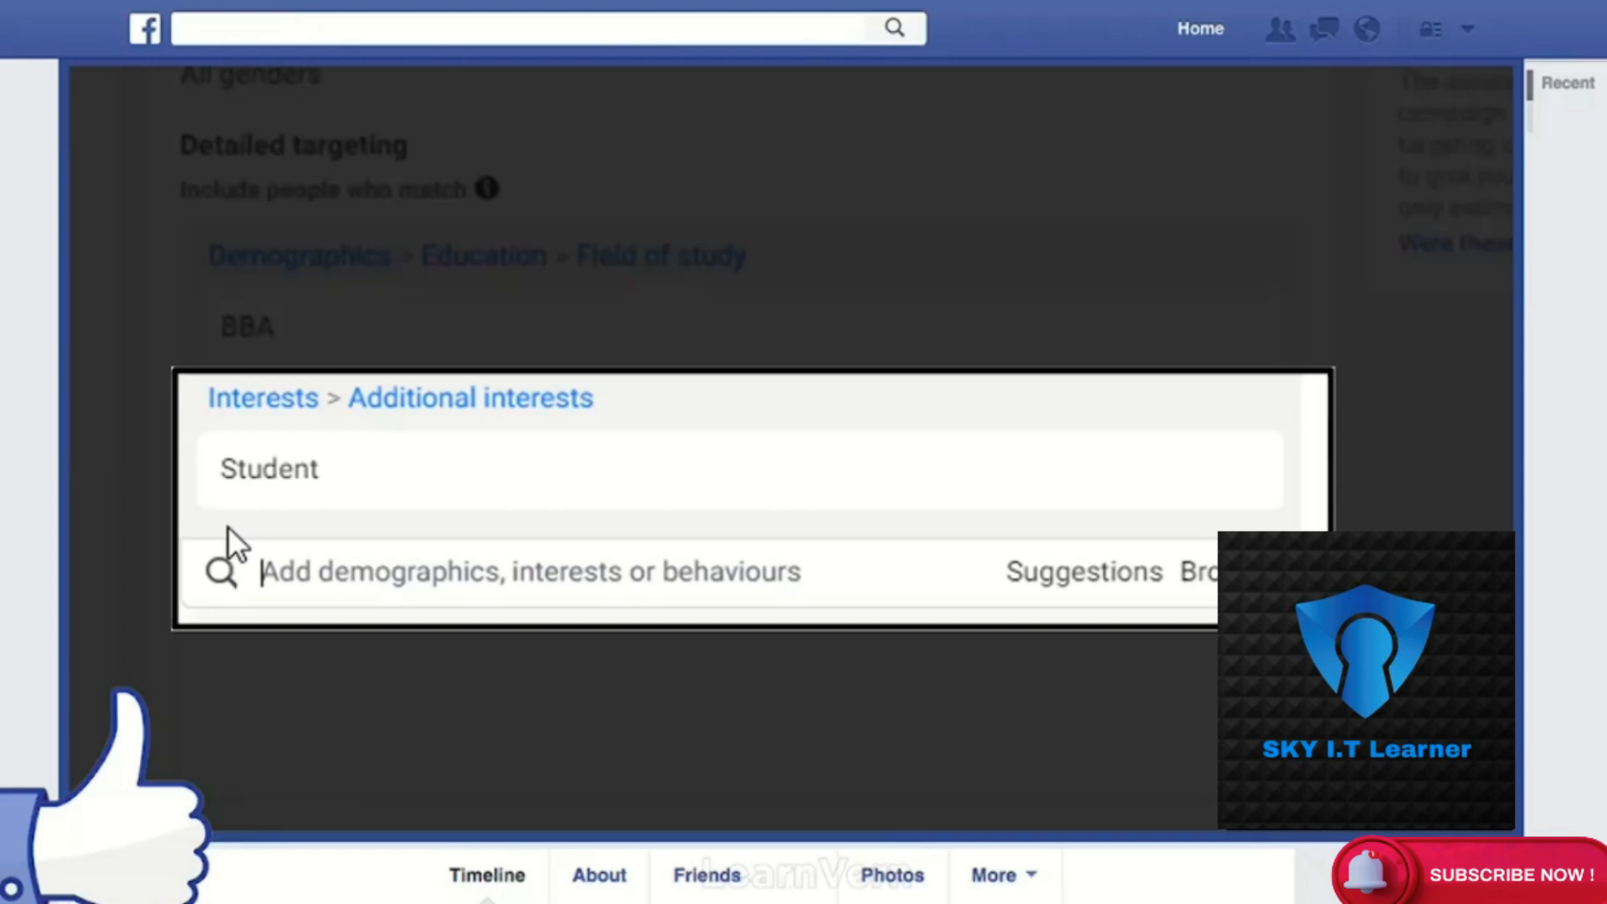
type("w")
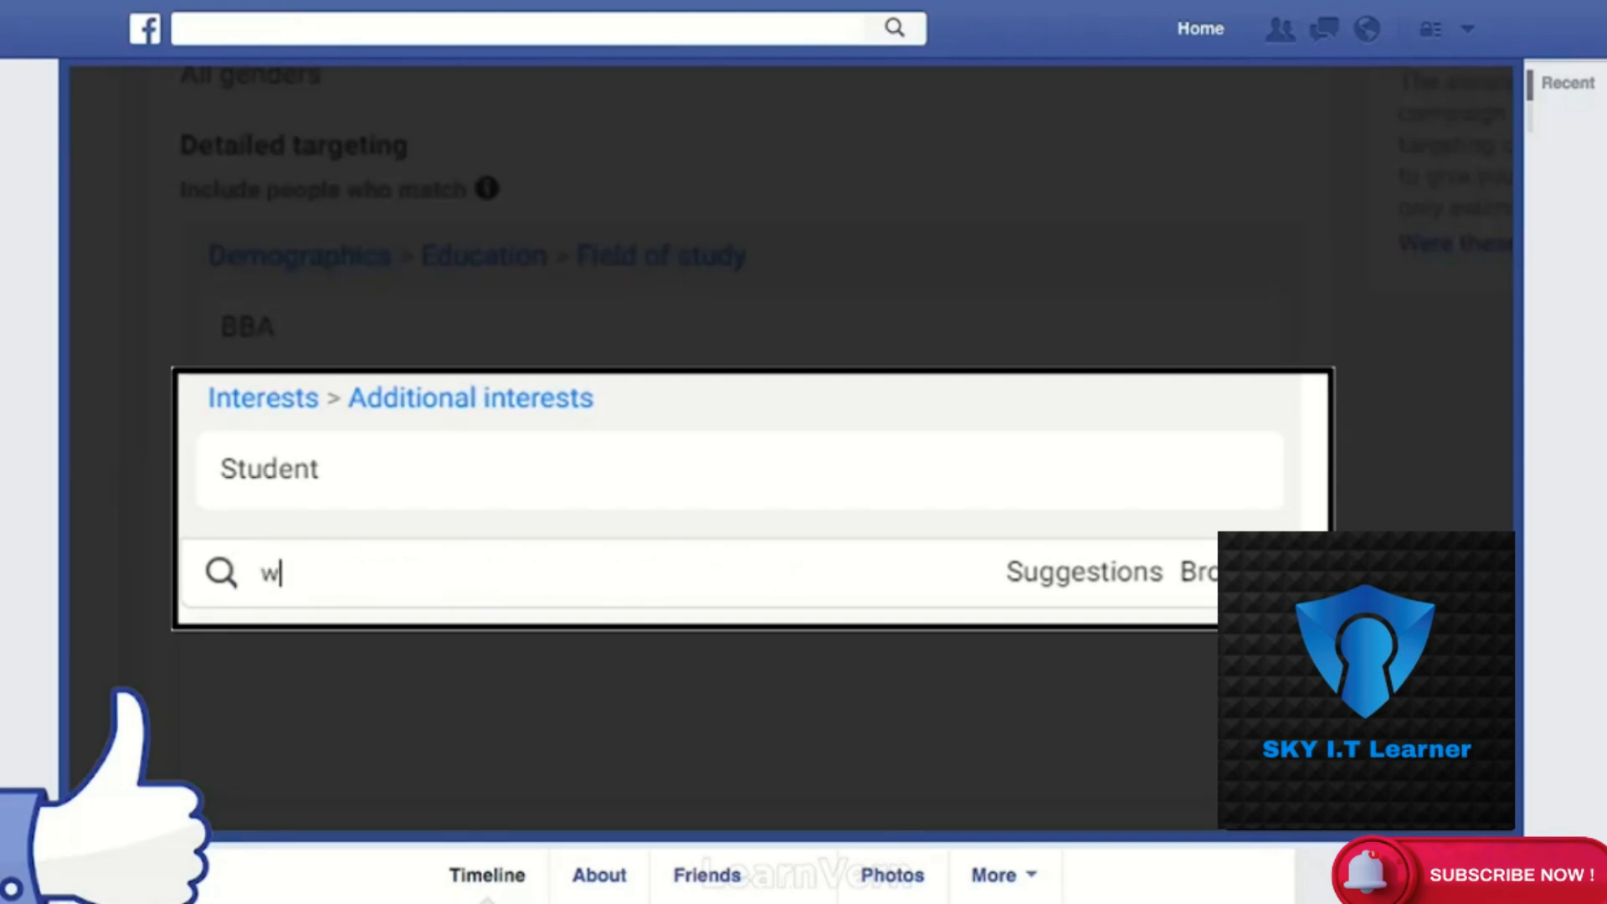
type("orking")
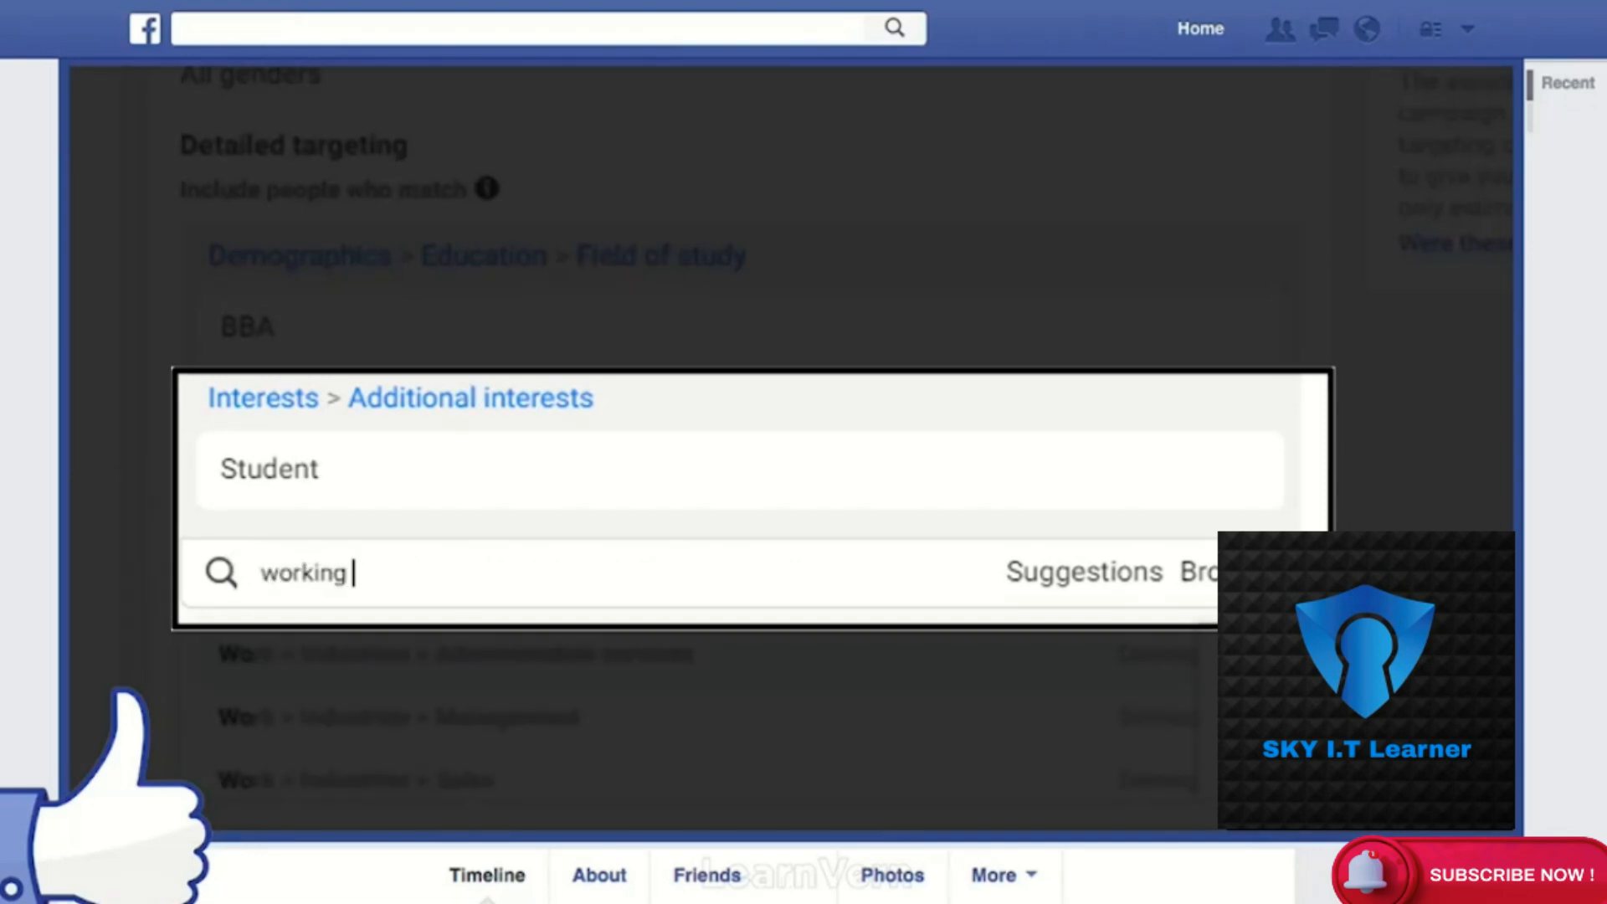
type(" prode")
key("BackSpace")
key("BackSpace")
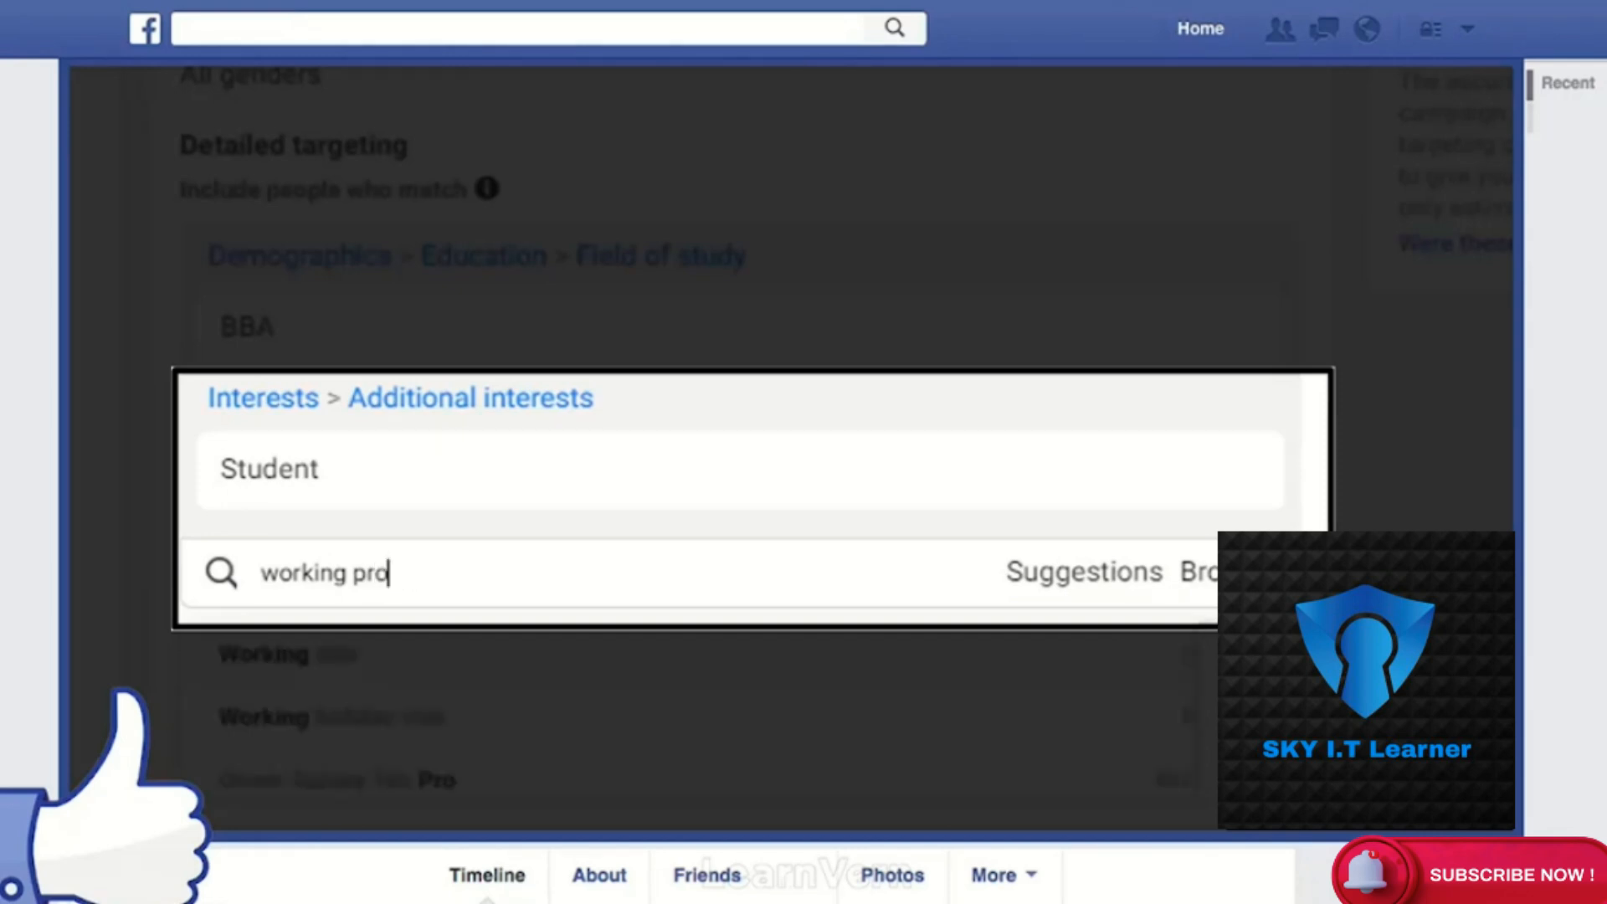
type("f")
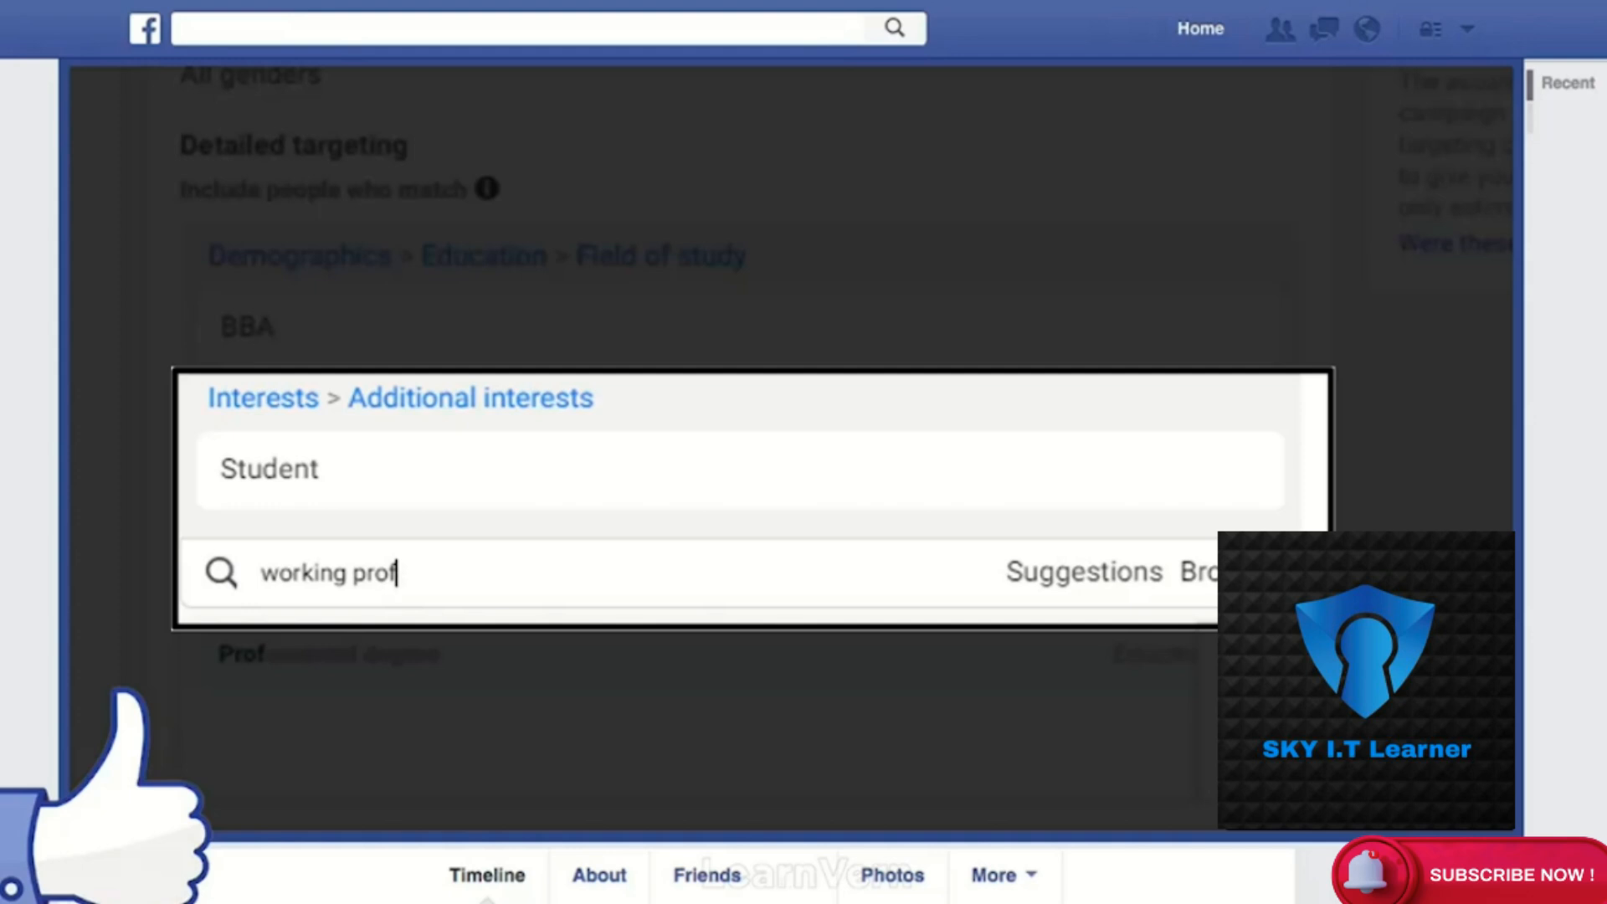
left_click_drag(1465, 83, 591, 241)
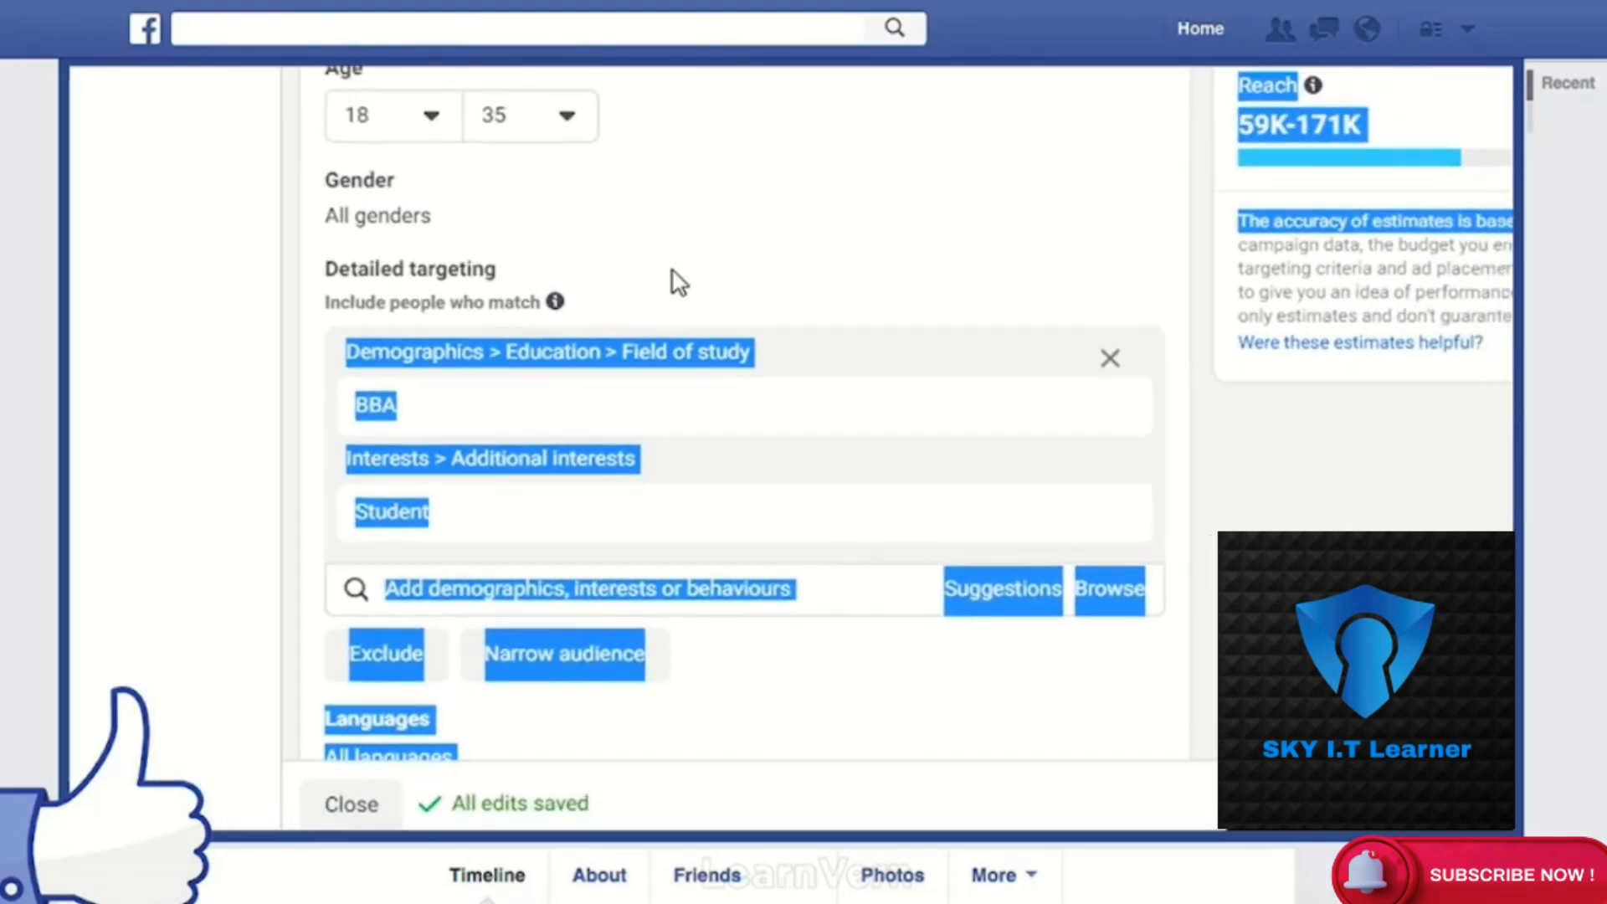
left_click(136, 470)
left_click(474, 591)
Search the detailed targeting options for "working" and add the Working time interest
mouse_move(727, 448)
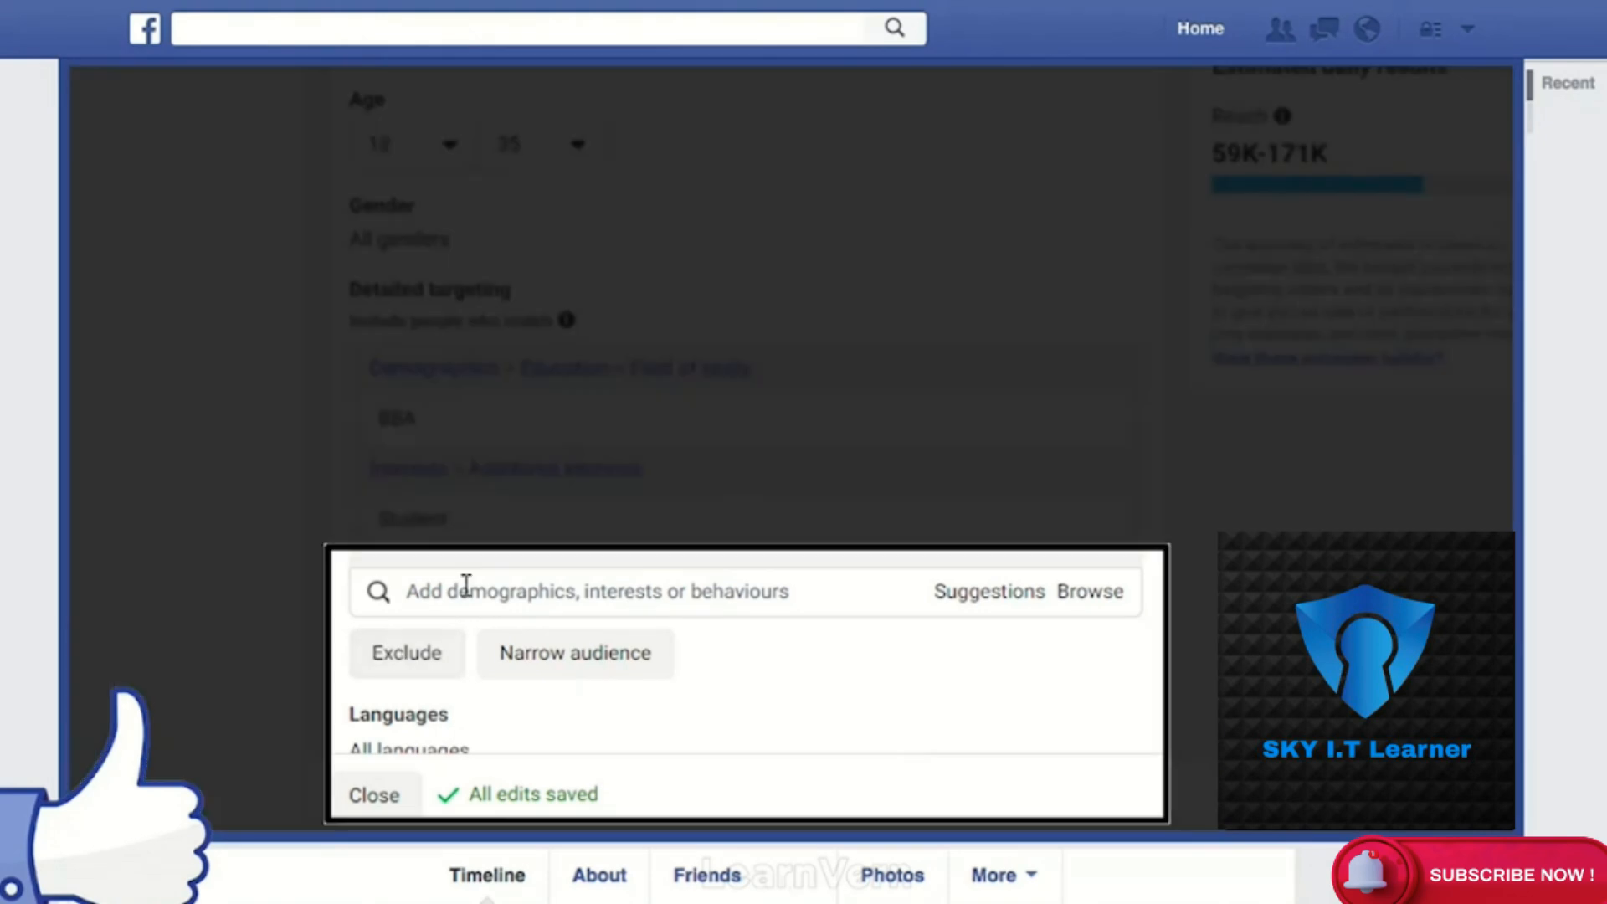
left_click(464, 584)
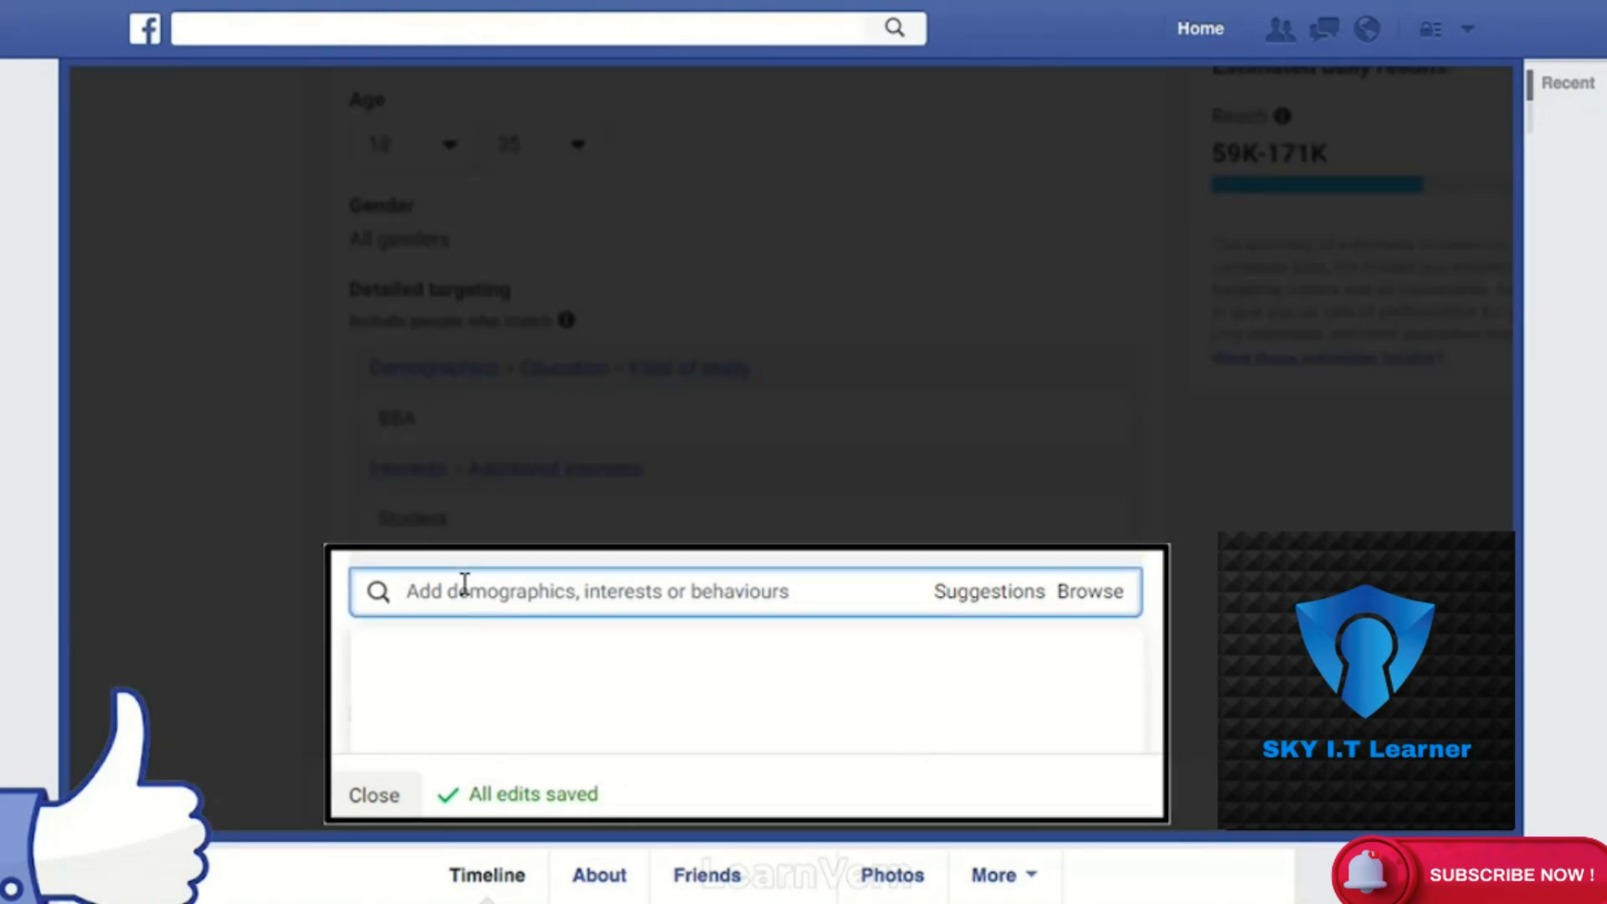
type("working")
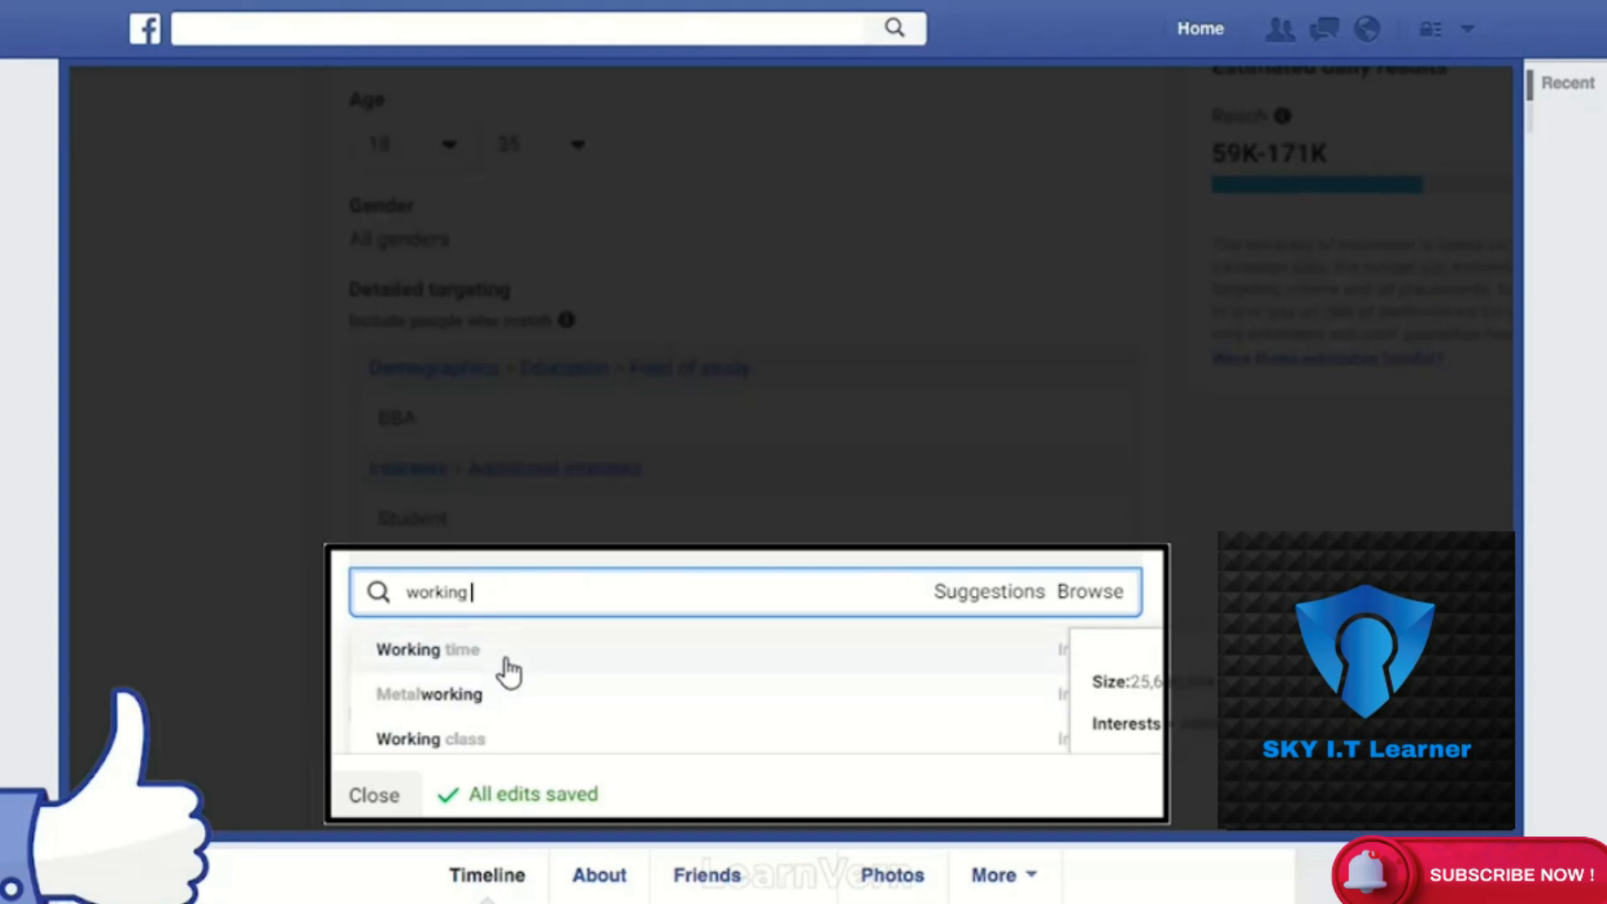
left_click(507, 653)
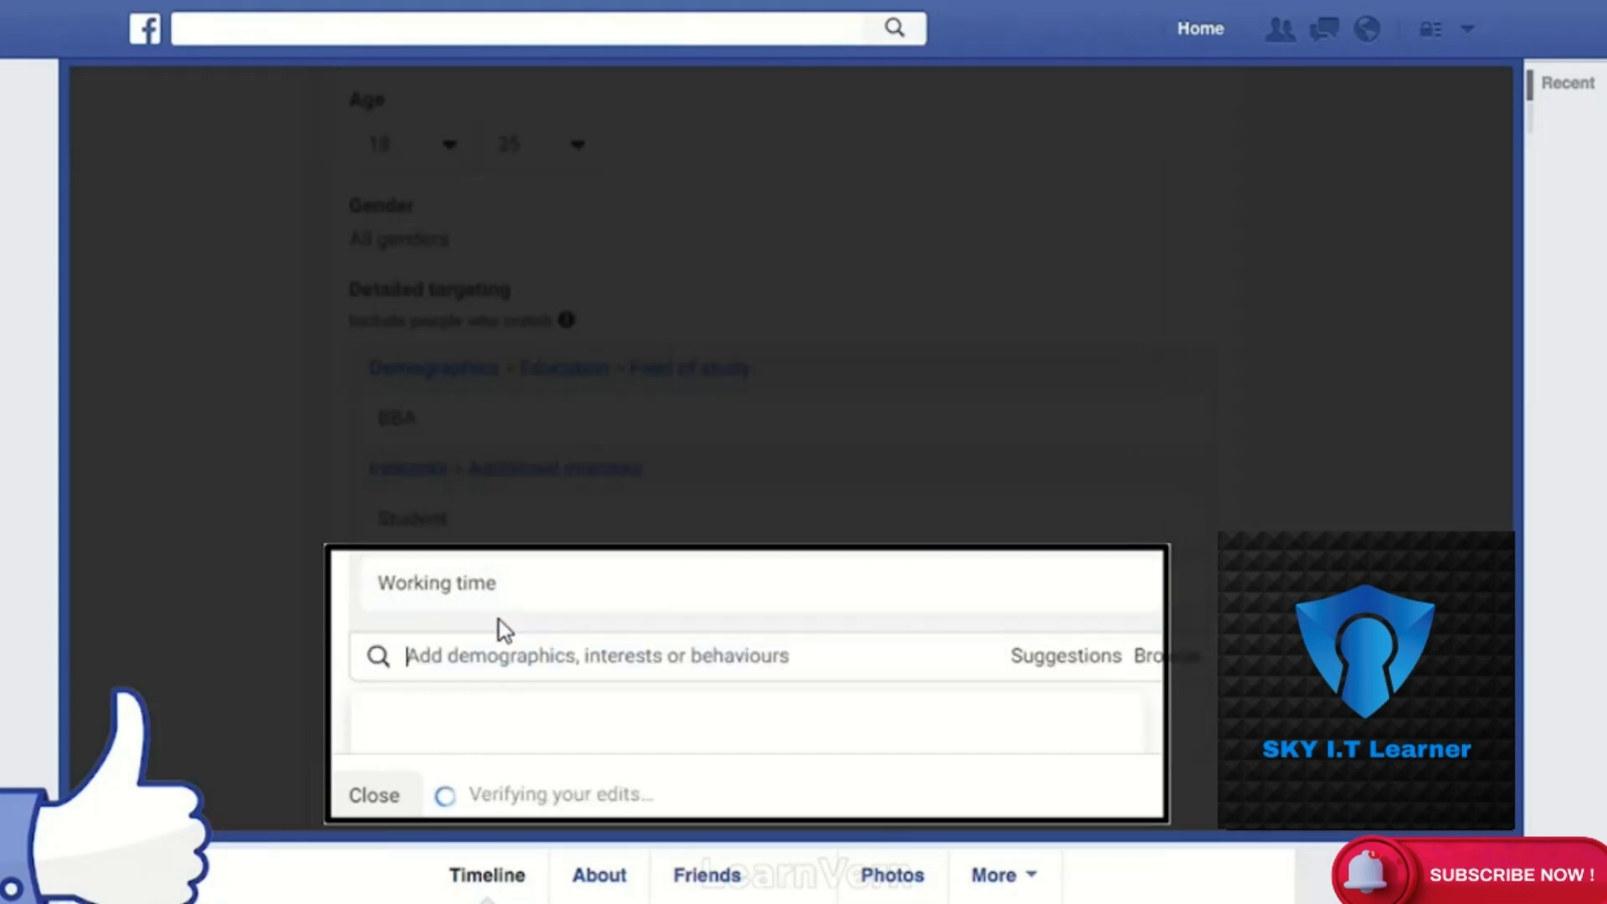
Search the detailed targeting options for "job" and add the New job life event
type("job")
scroll(703, 518, "down", 2)
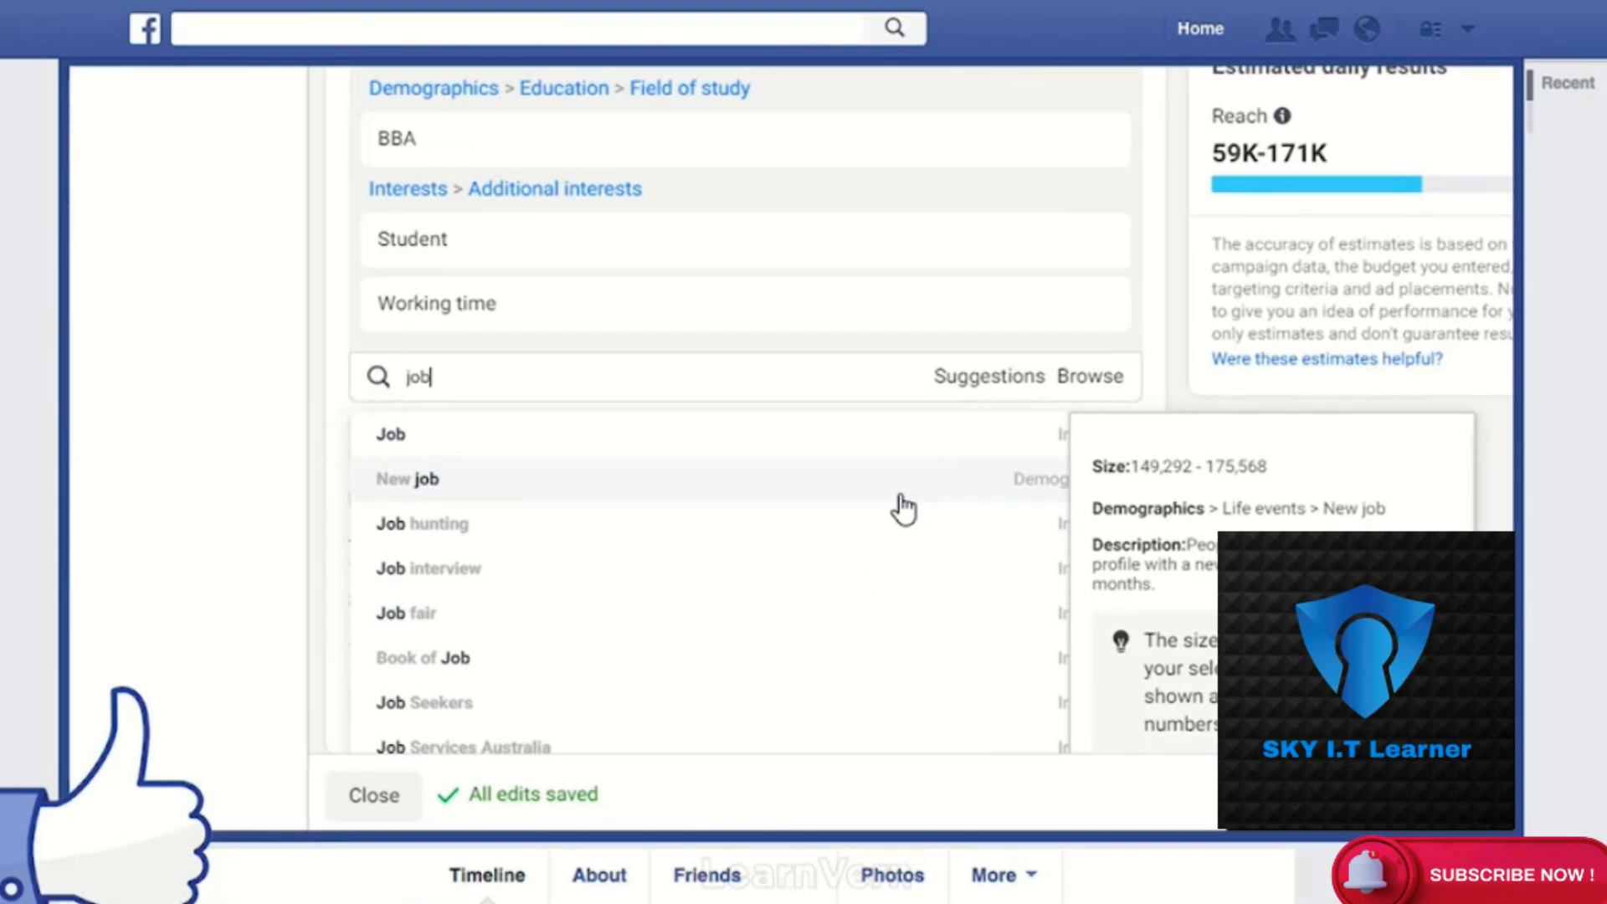
left_click(903, 500)
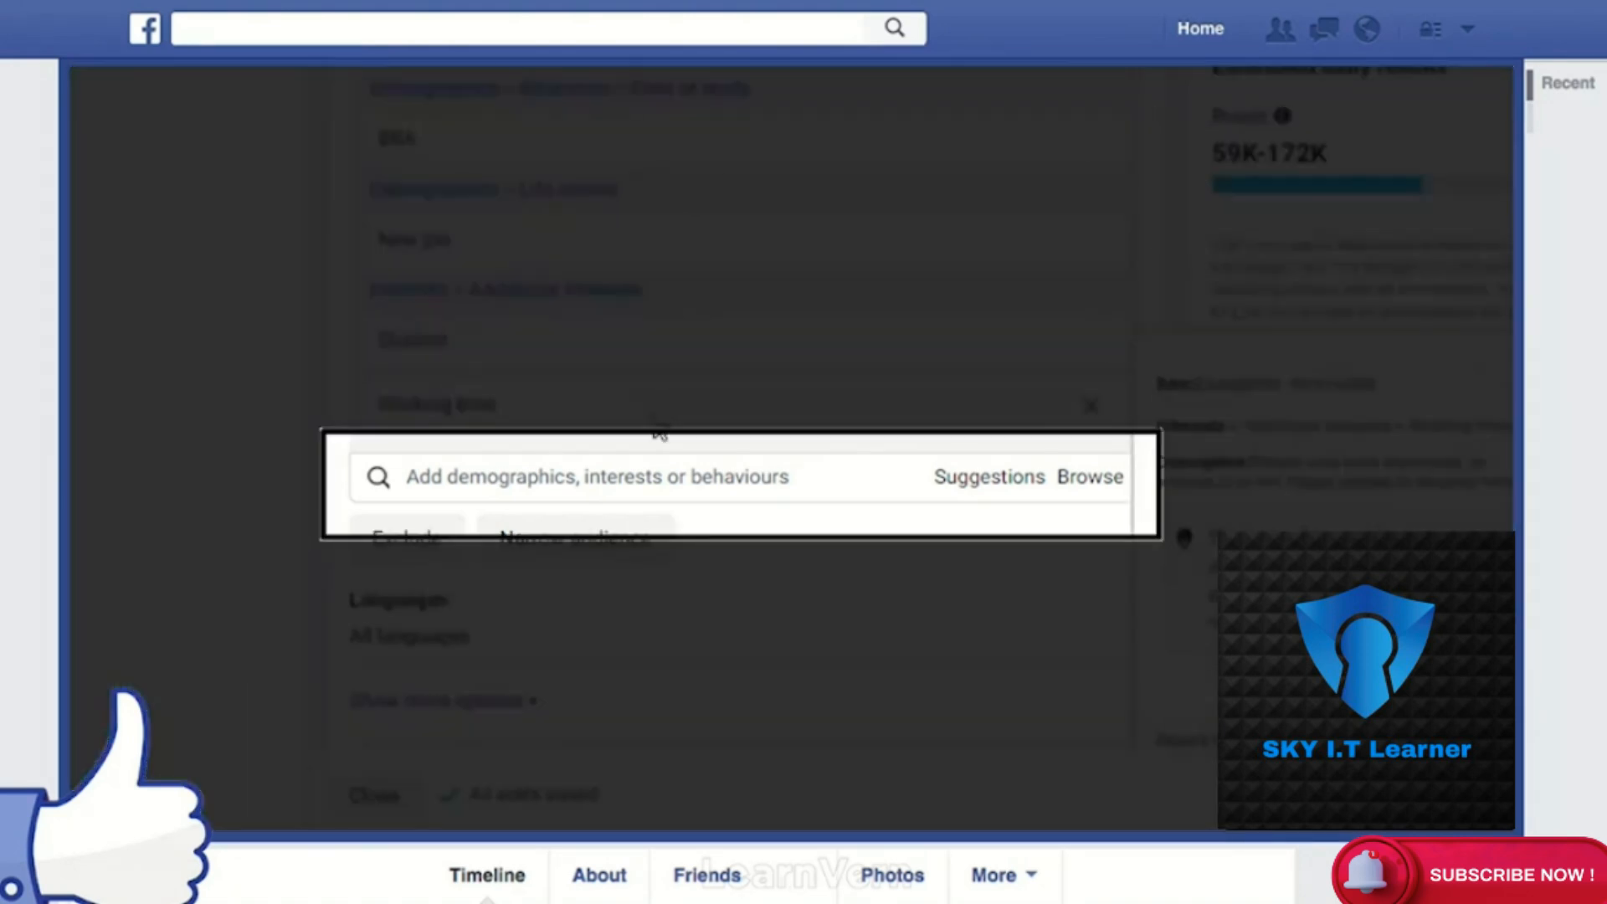
Search the detailed targeting options for "new work" and add the Protective services work industry
left_click(640, 470)
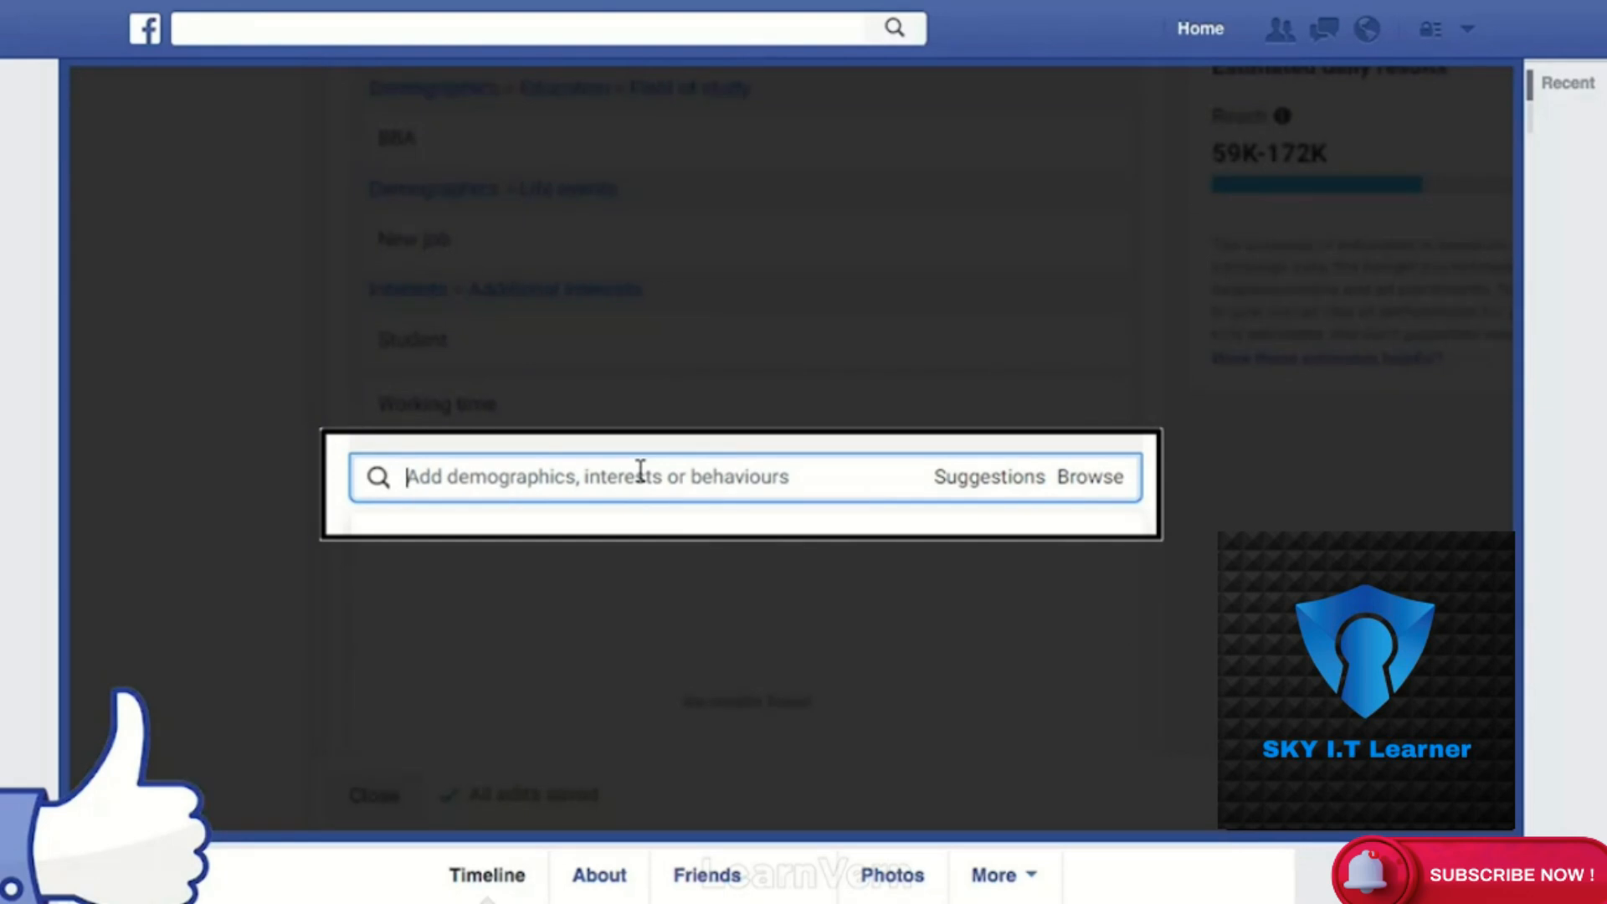
type("new world")
key("BackSpace")
key("BackSpace")
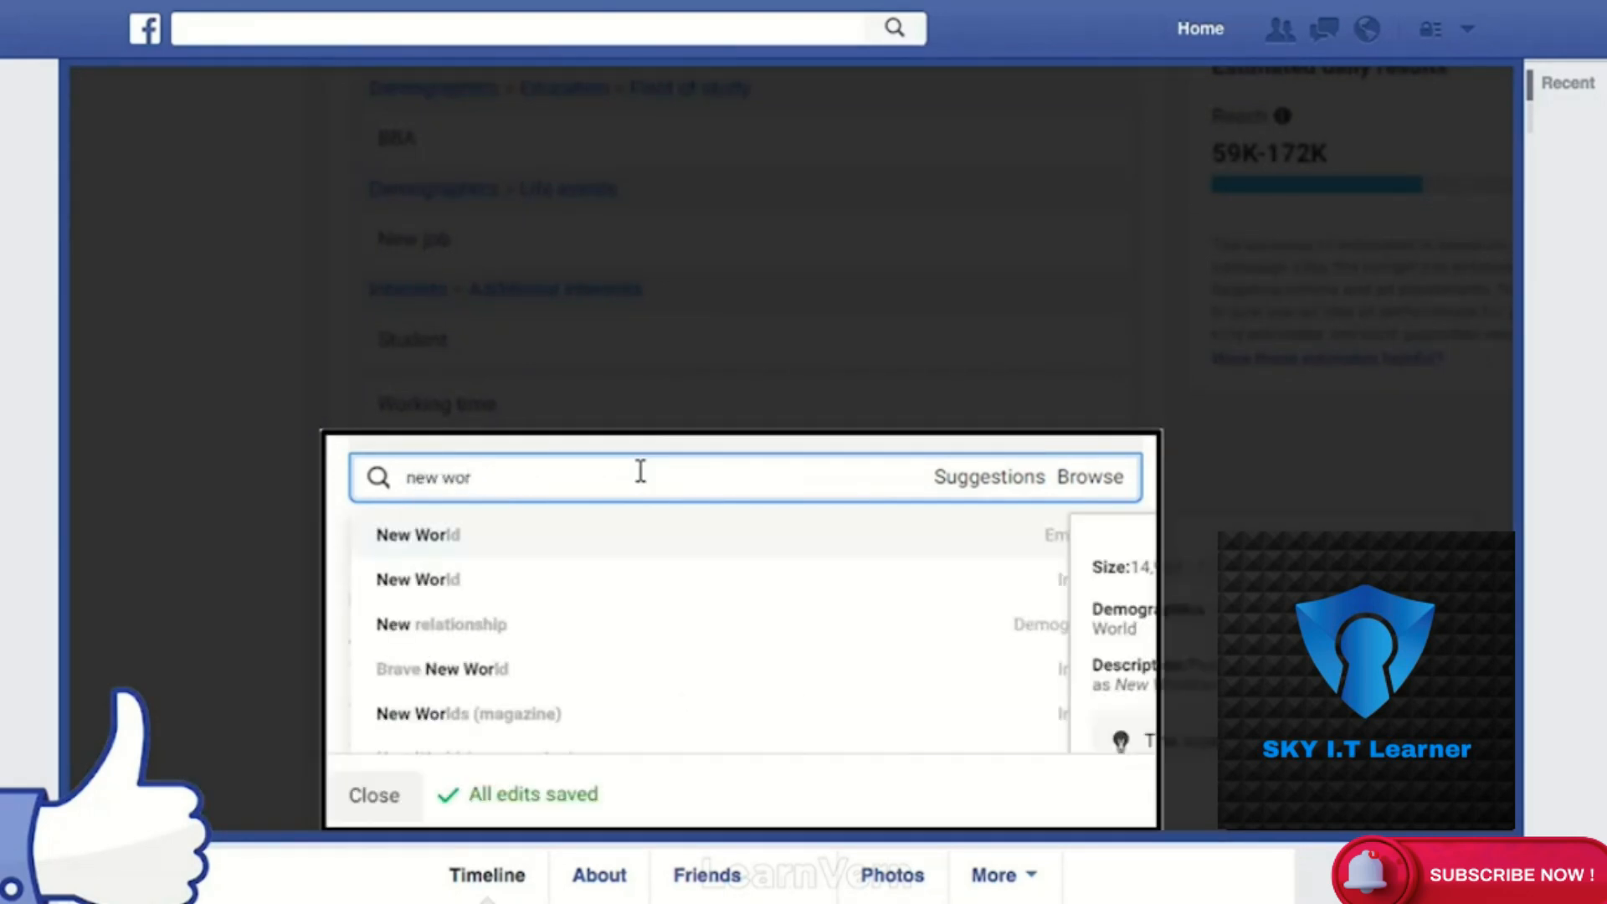
type("k")
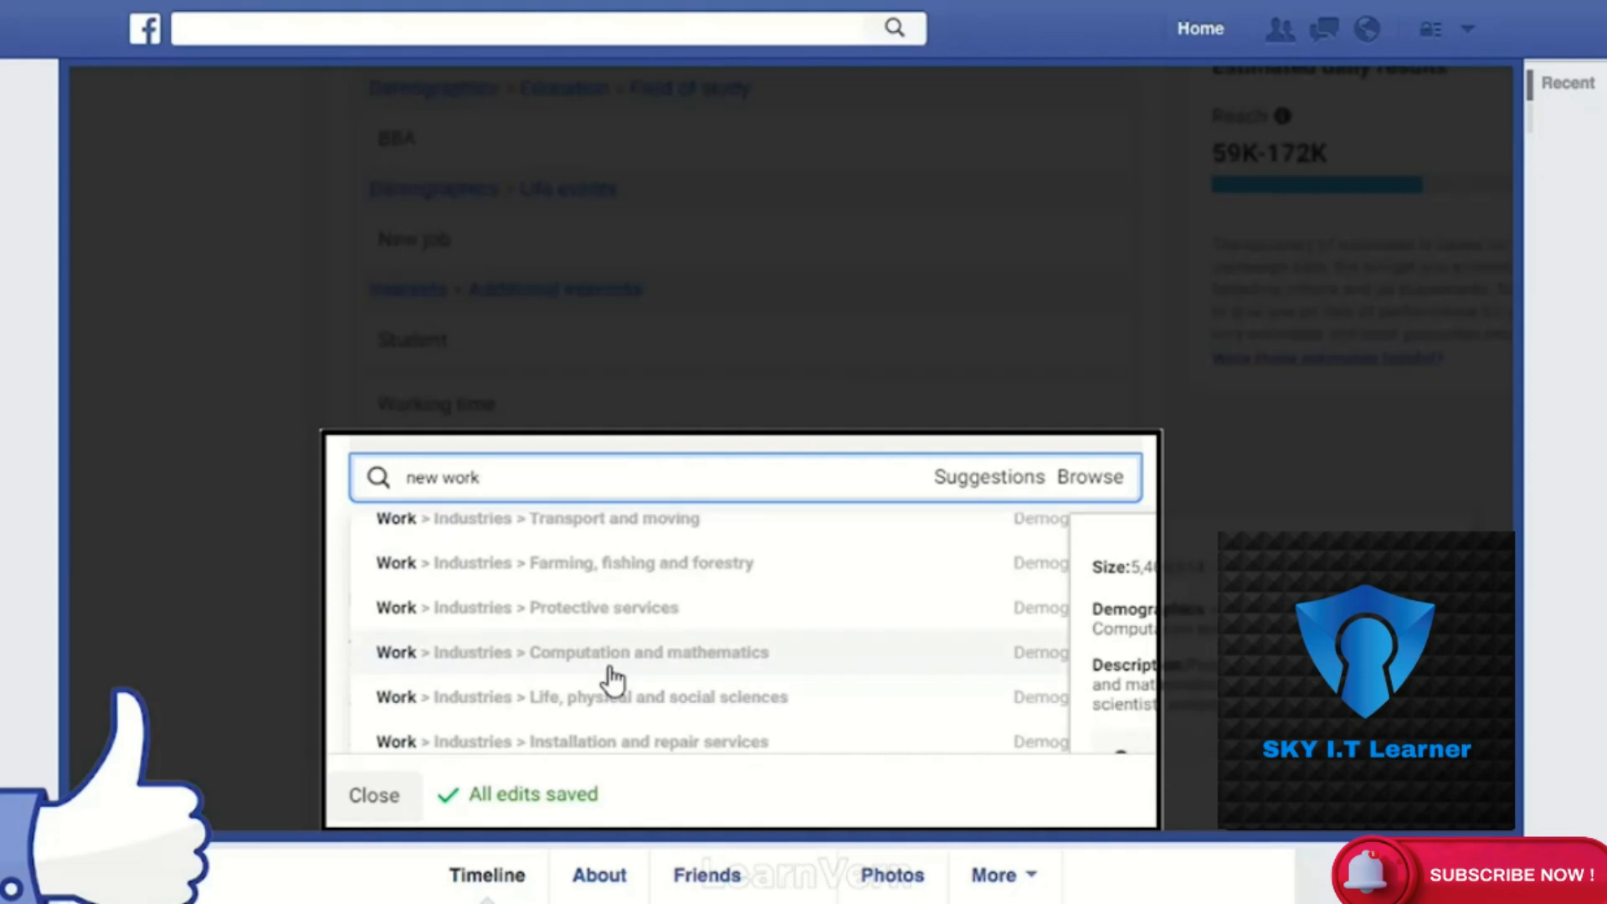
left_click(604, 628)
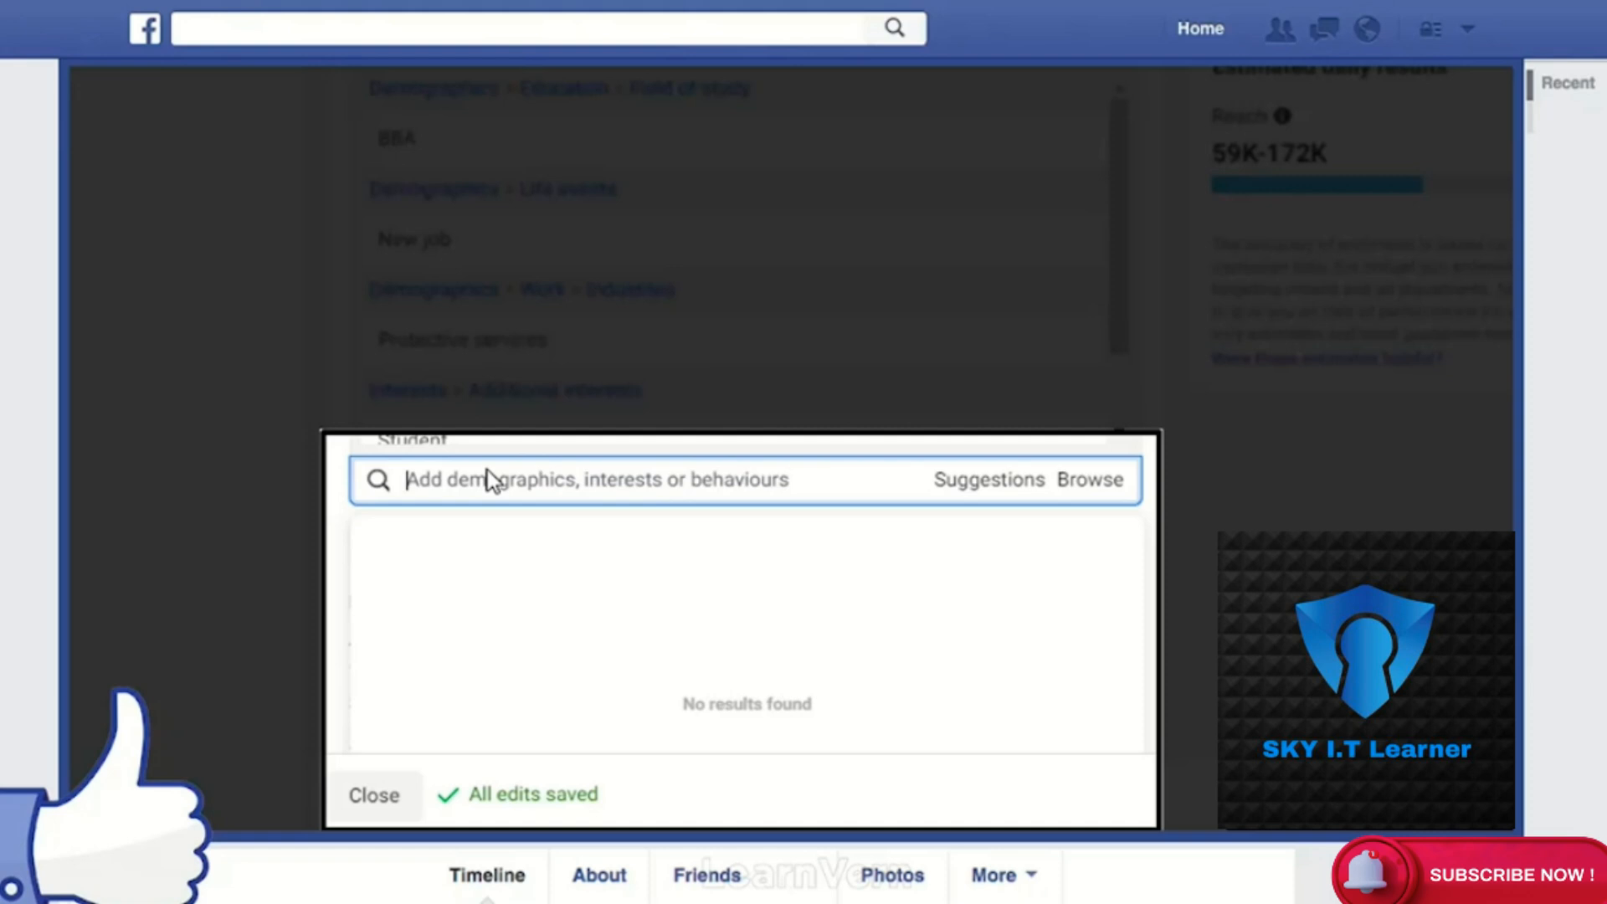
Add the Profession interest and the suggested MBA, University, MBA Marketing and Career entries to the detailed targeting
type("srof")
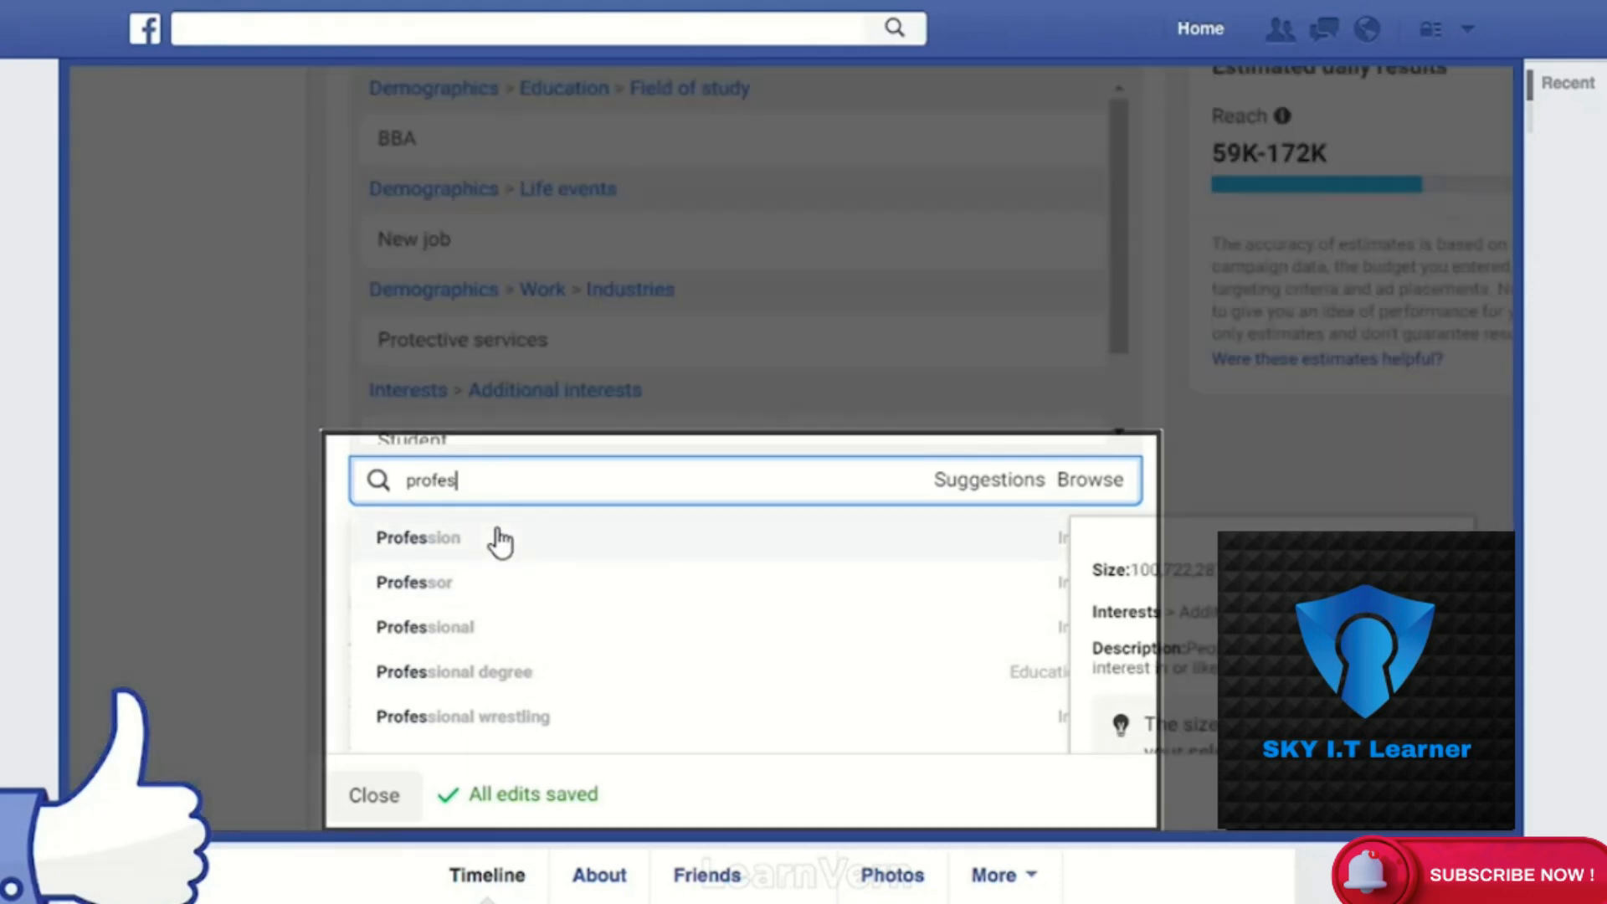
left_click(501, 542)
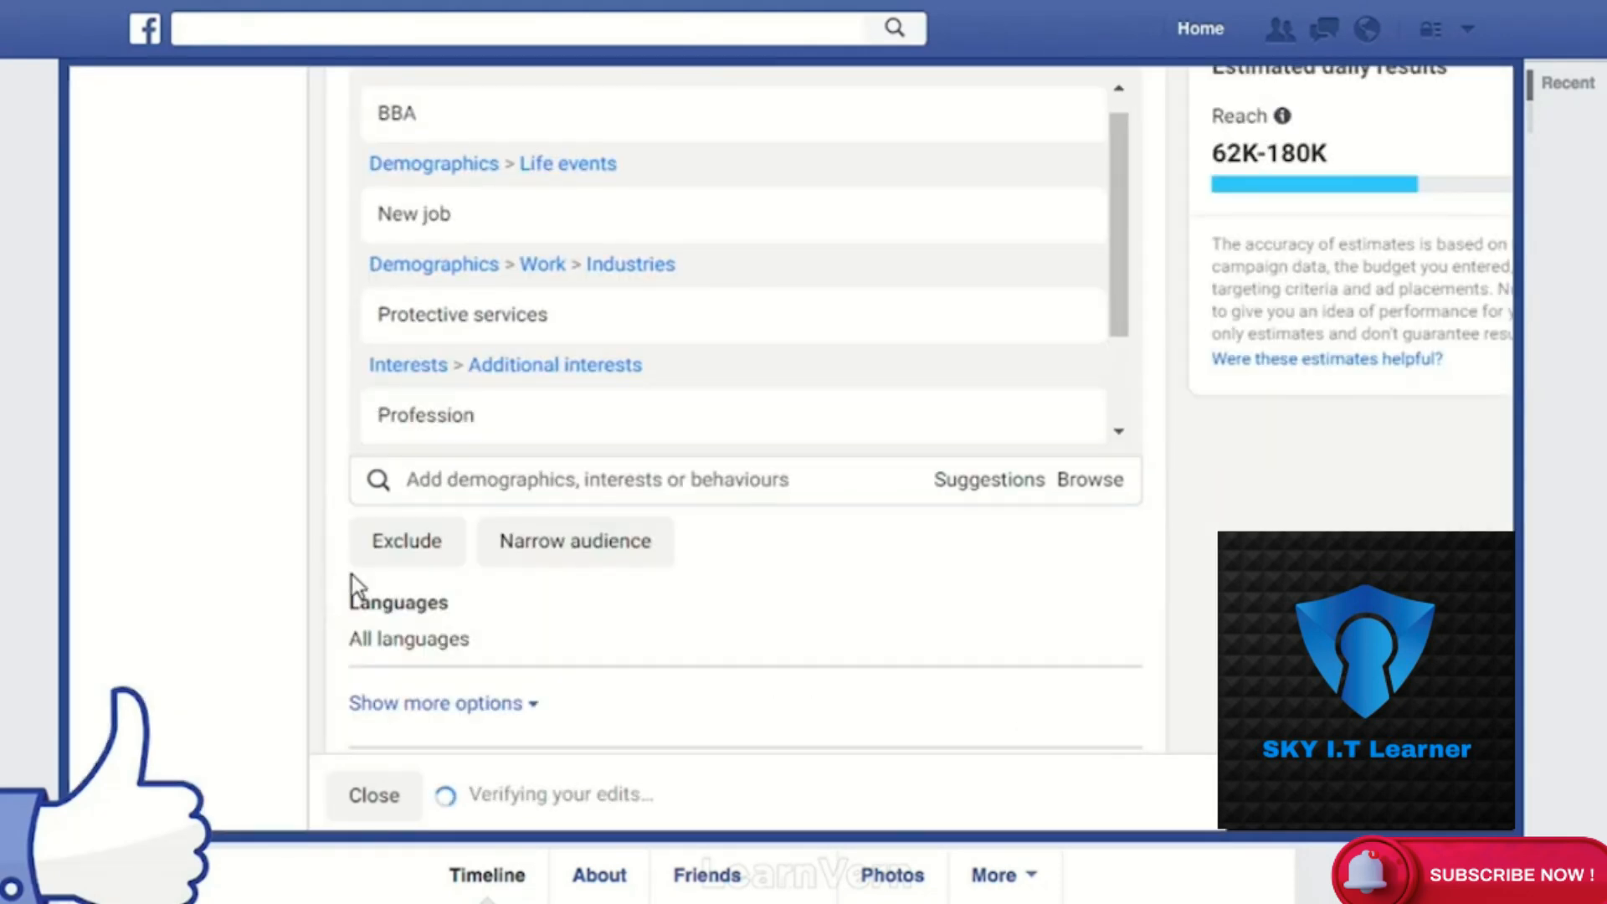
left_click(1000, 482)
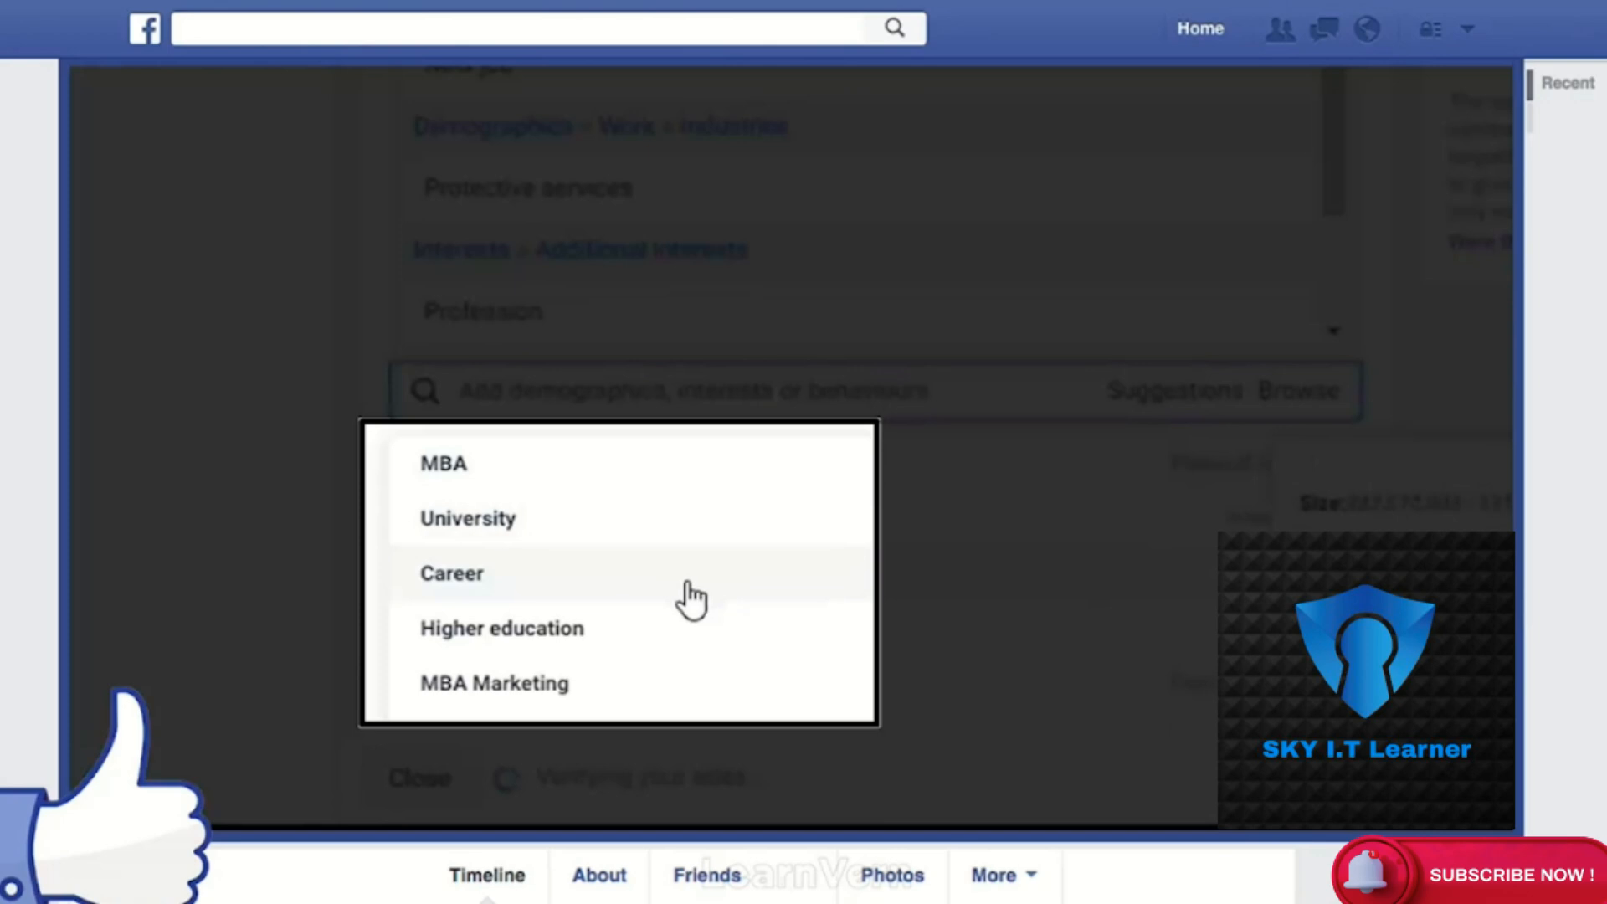
left_click(546, 465)
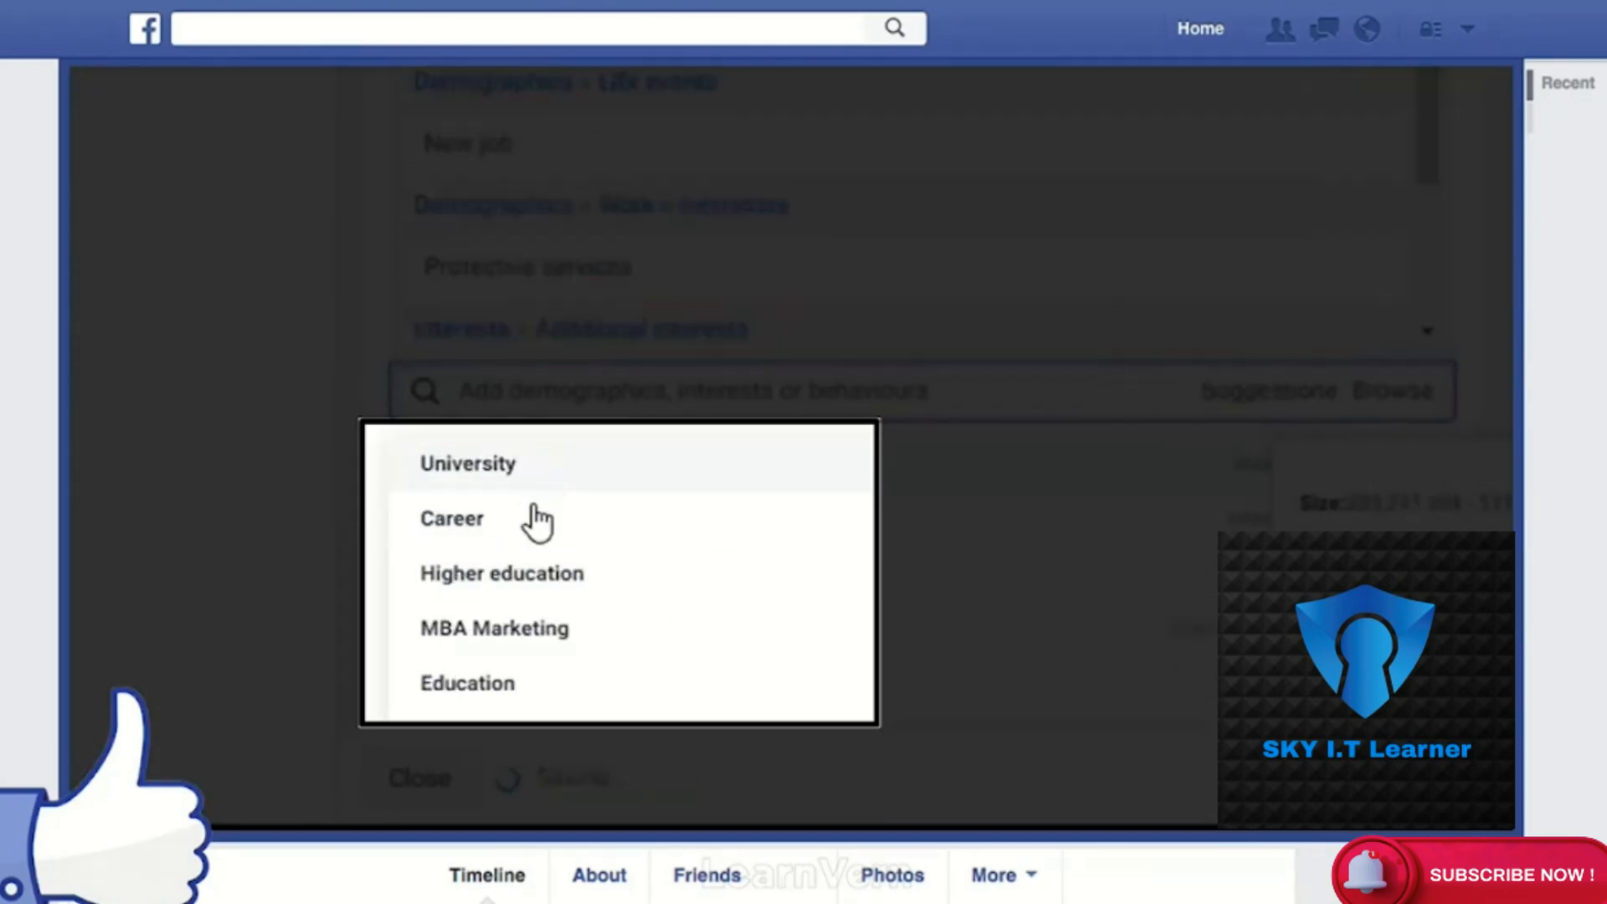
left_click(548, 473)
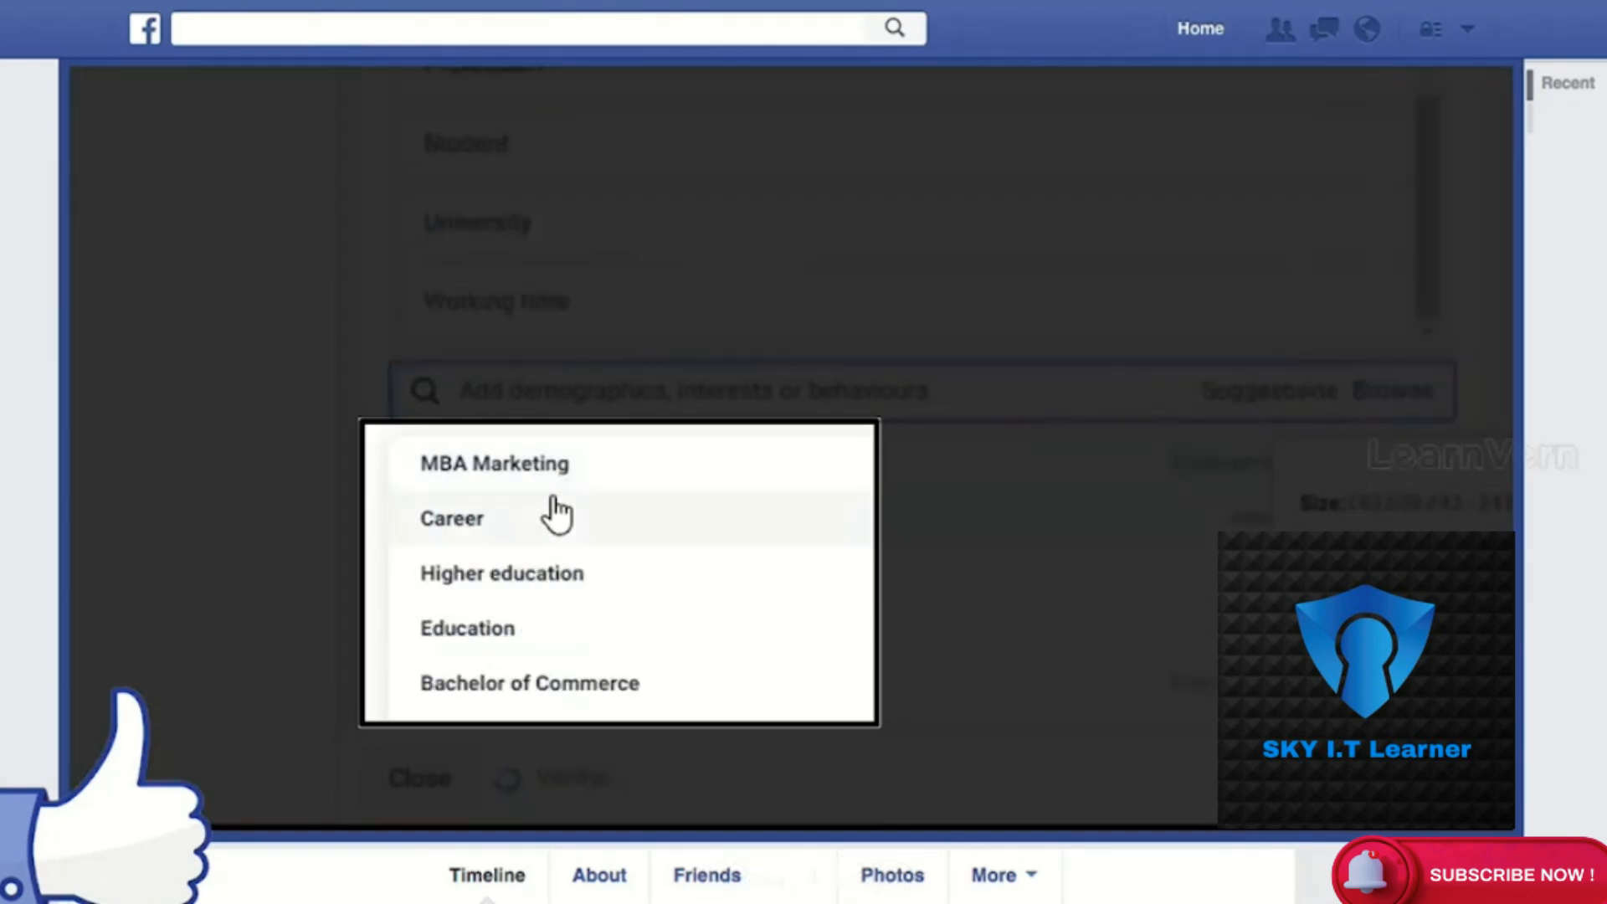
left_click(562, 469)
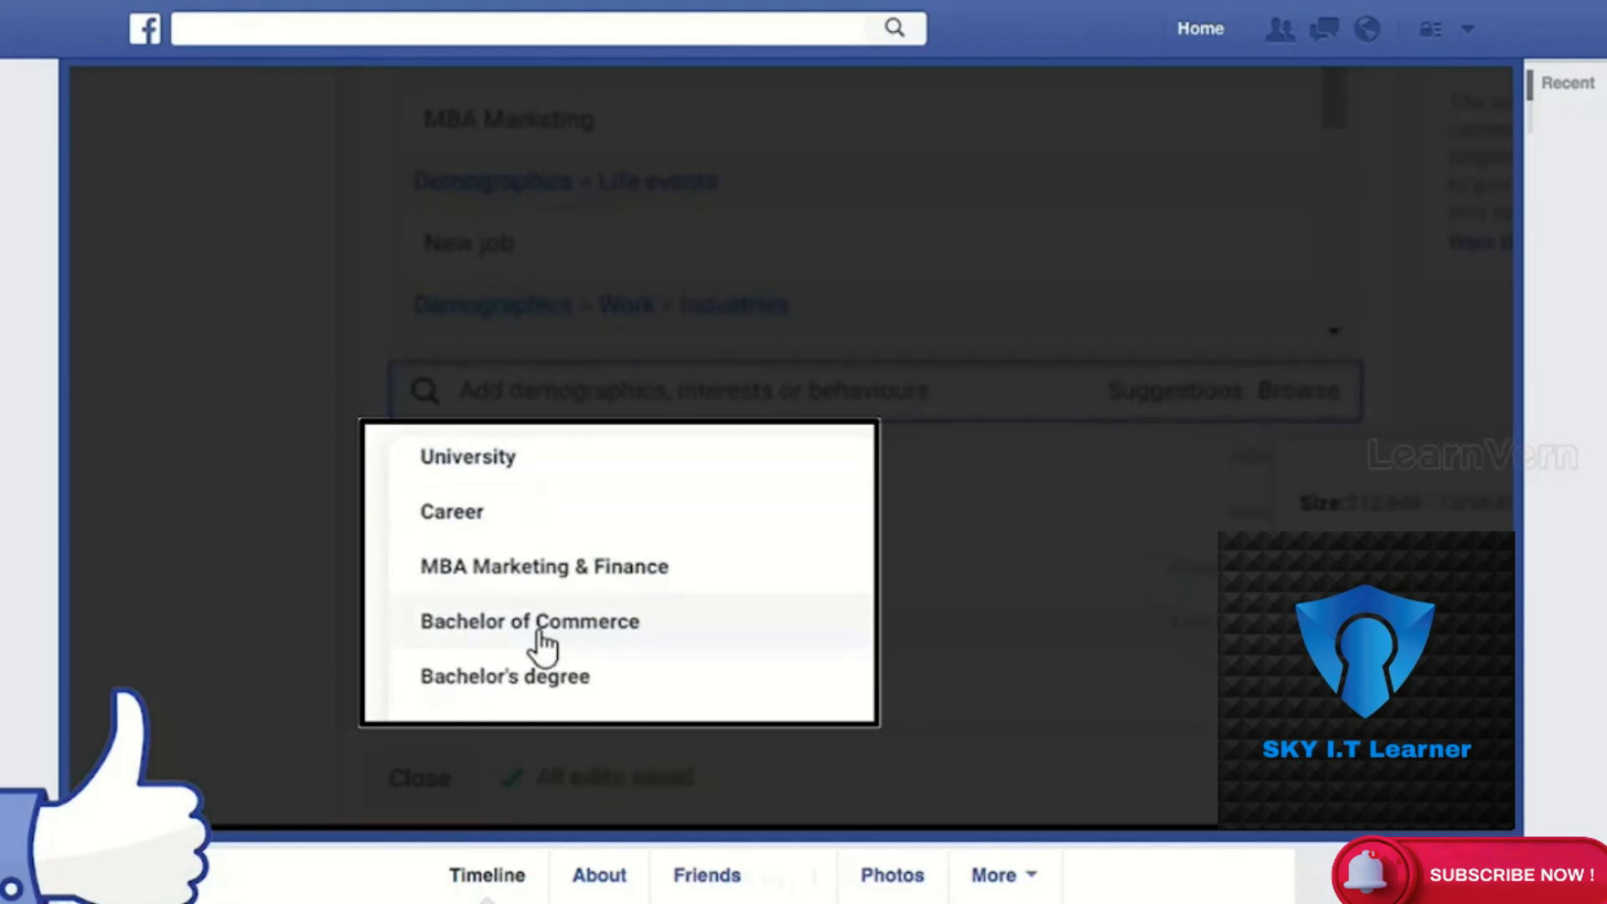
left_click(523, 514)
Add the suggested Office and Job interests to the detailed targeting
scroll(593, 627, "down", 3)
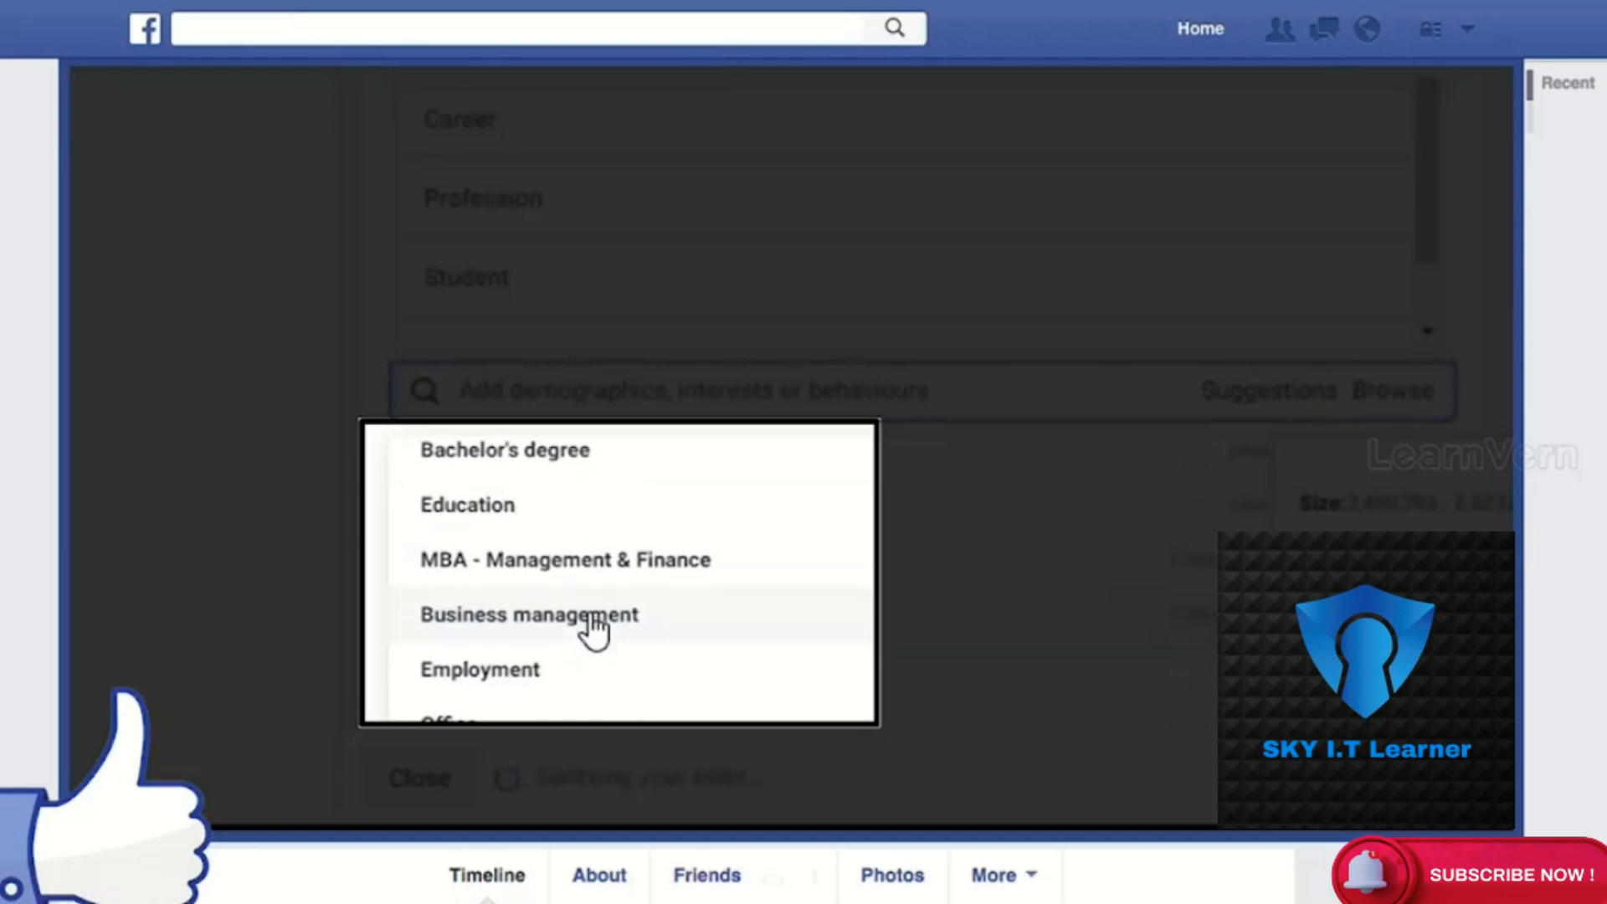
scroll(603, 624, "down", 3)
left_click(613, 502)
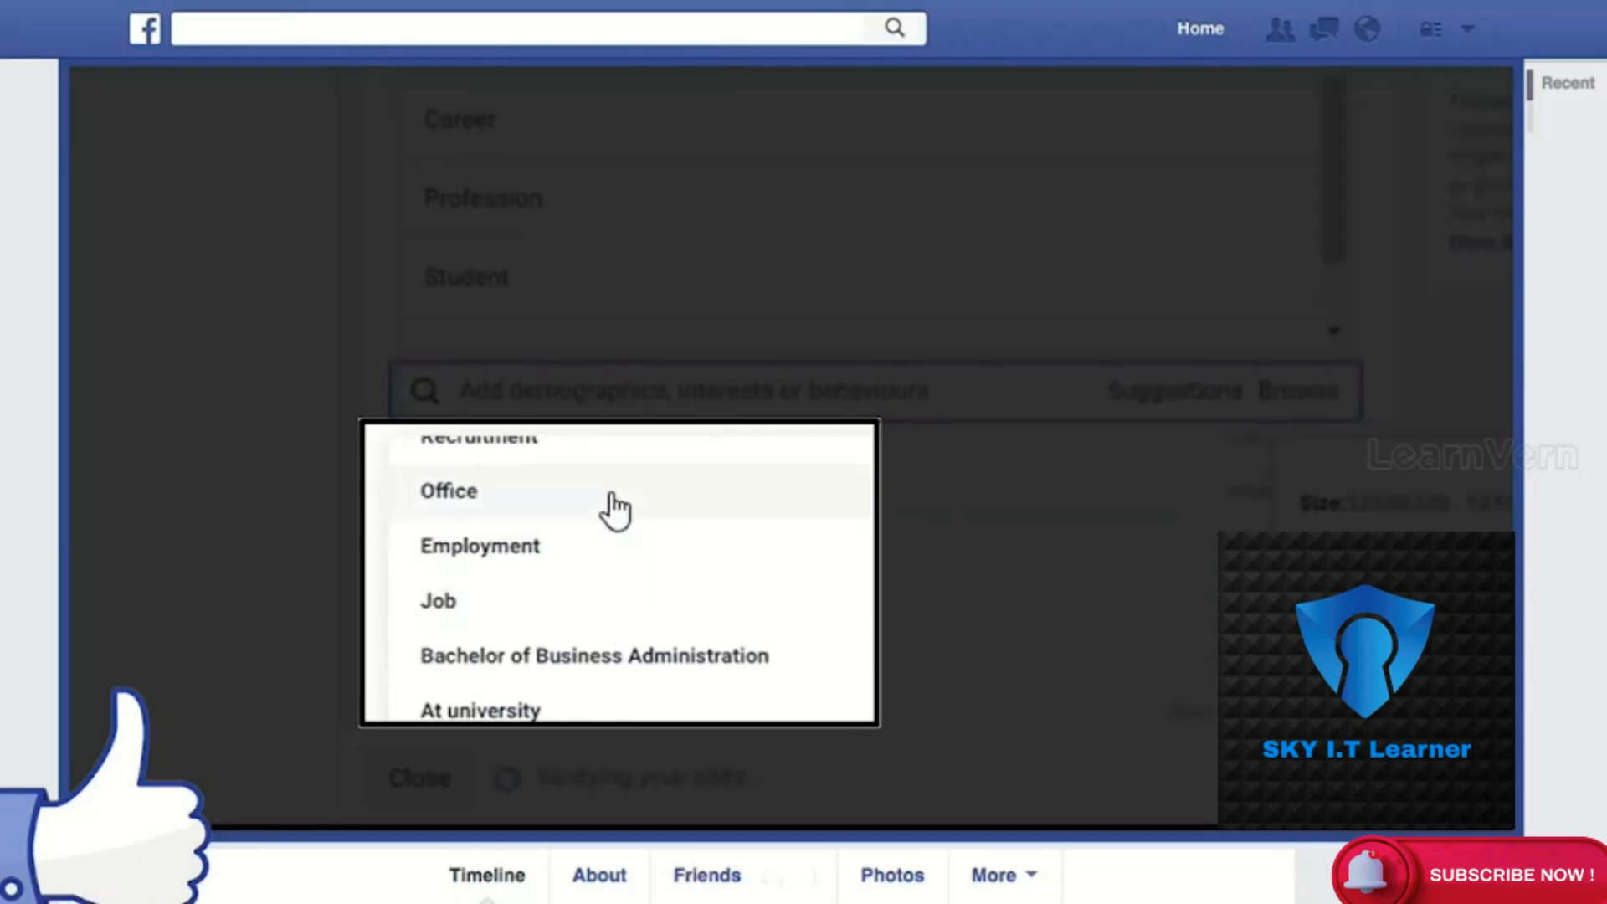
left_click(504, 607)
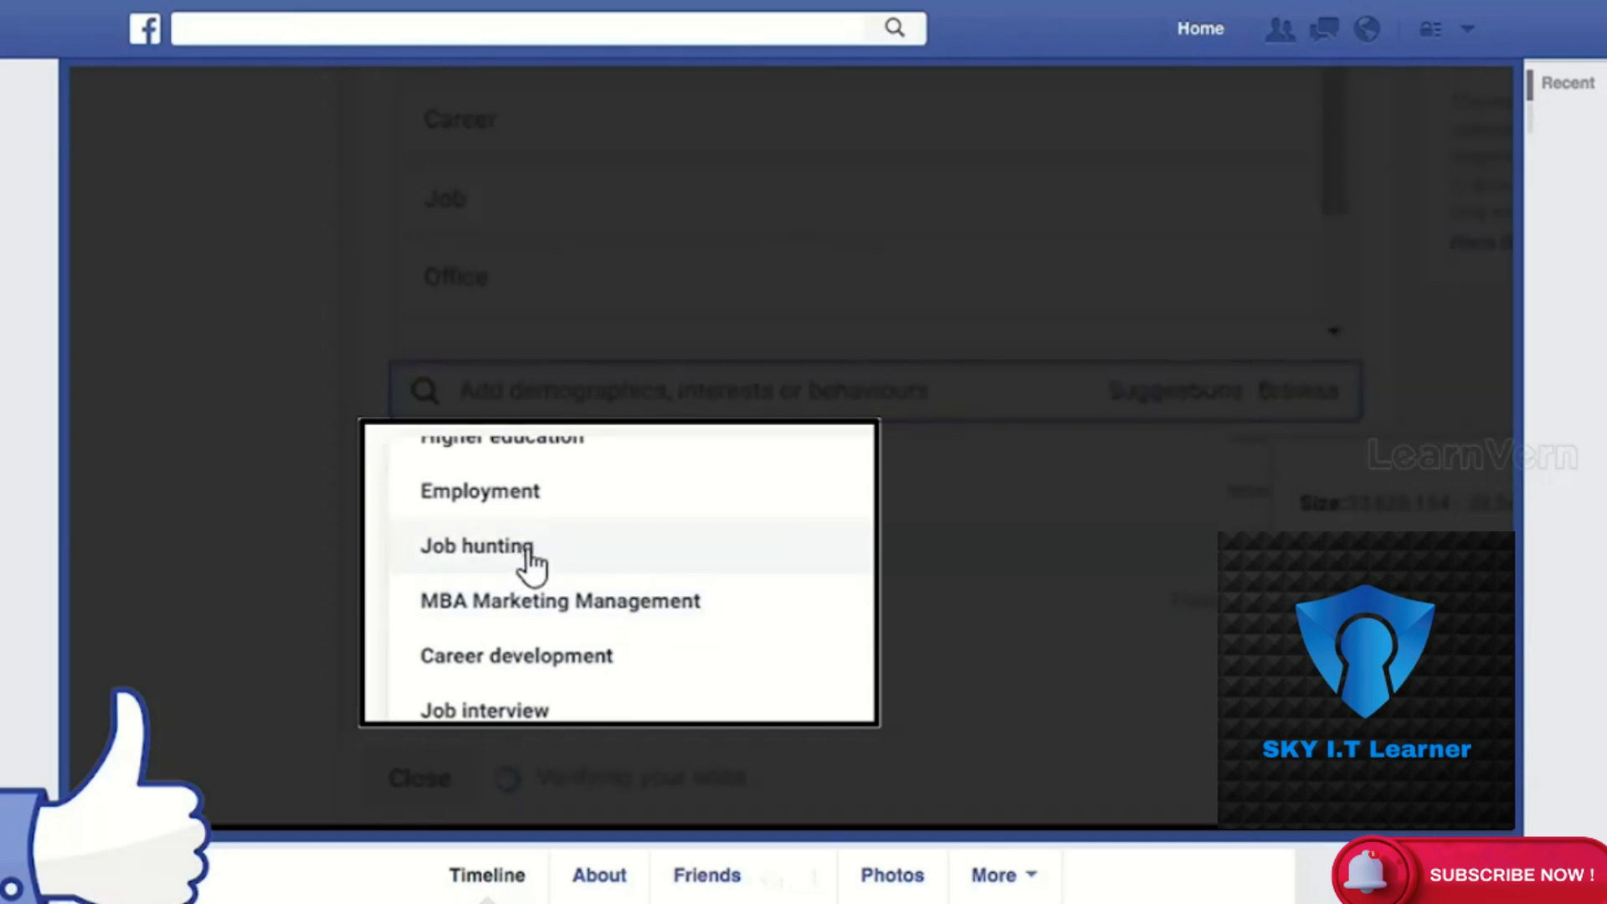
Add the suggested Sales and Transport and moving industries to the detailed targeting and close the suggestions
scroll(565, 540, "down", 1)
scroll(557, 543, "down", 8)
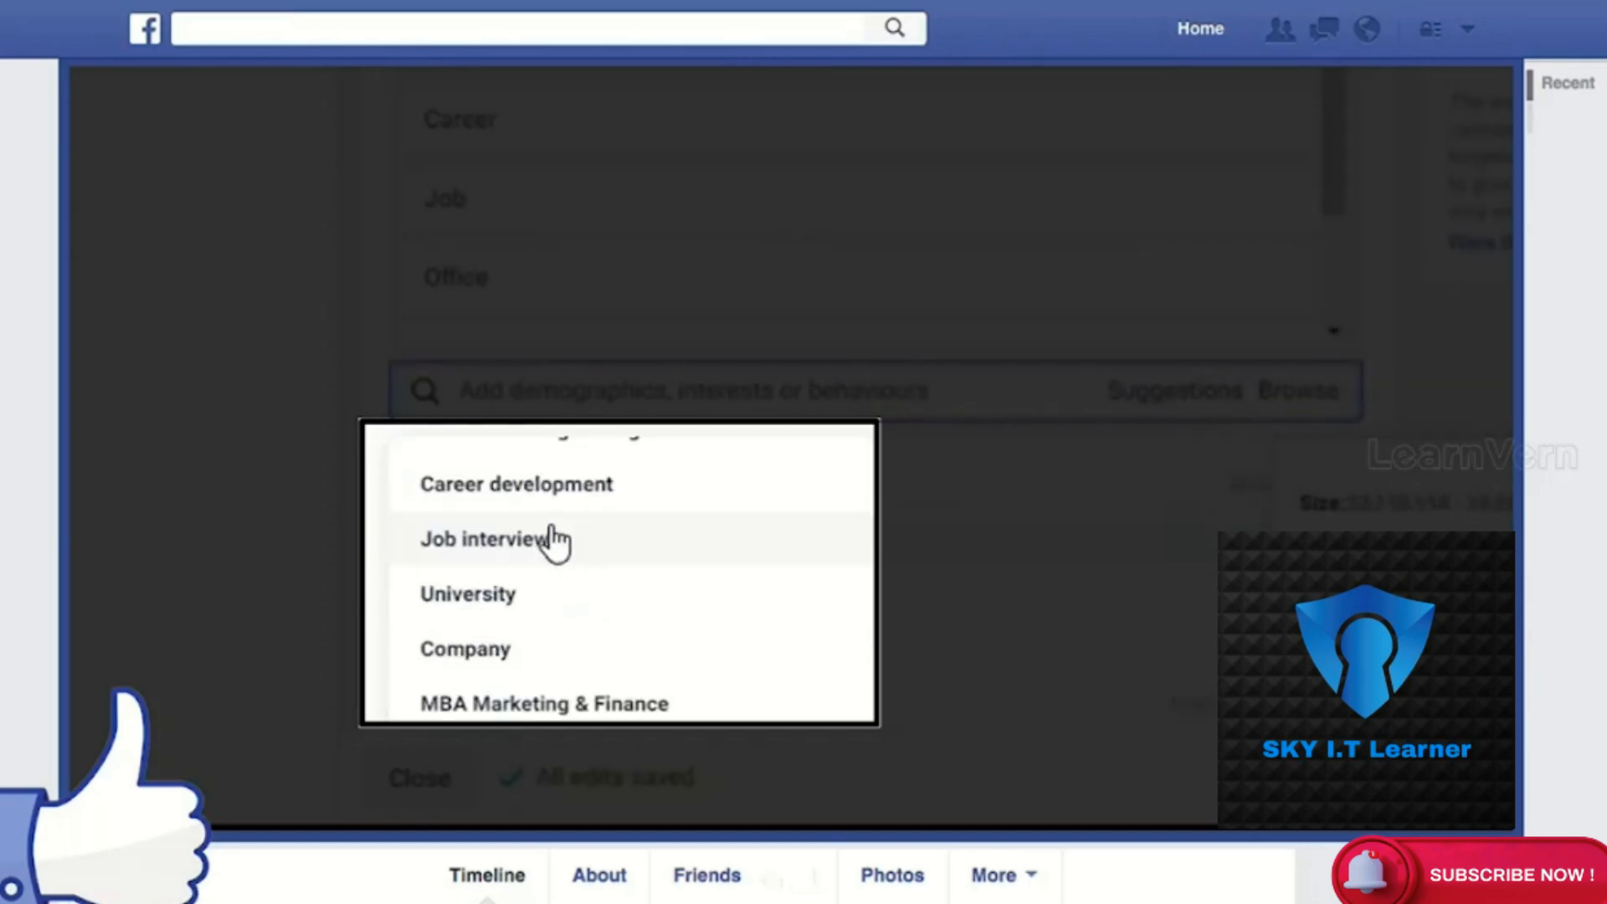
scroll(552, 549, "down", 5)
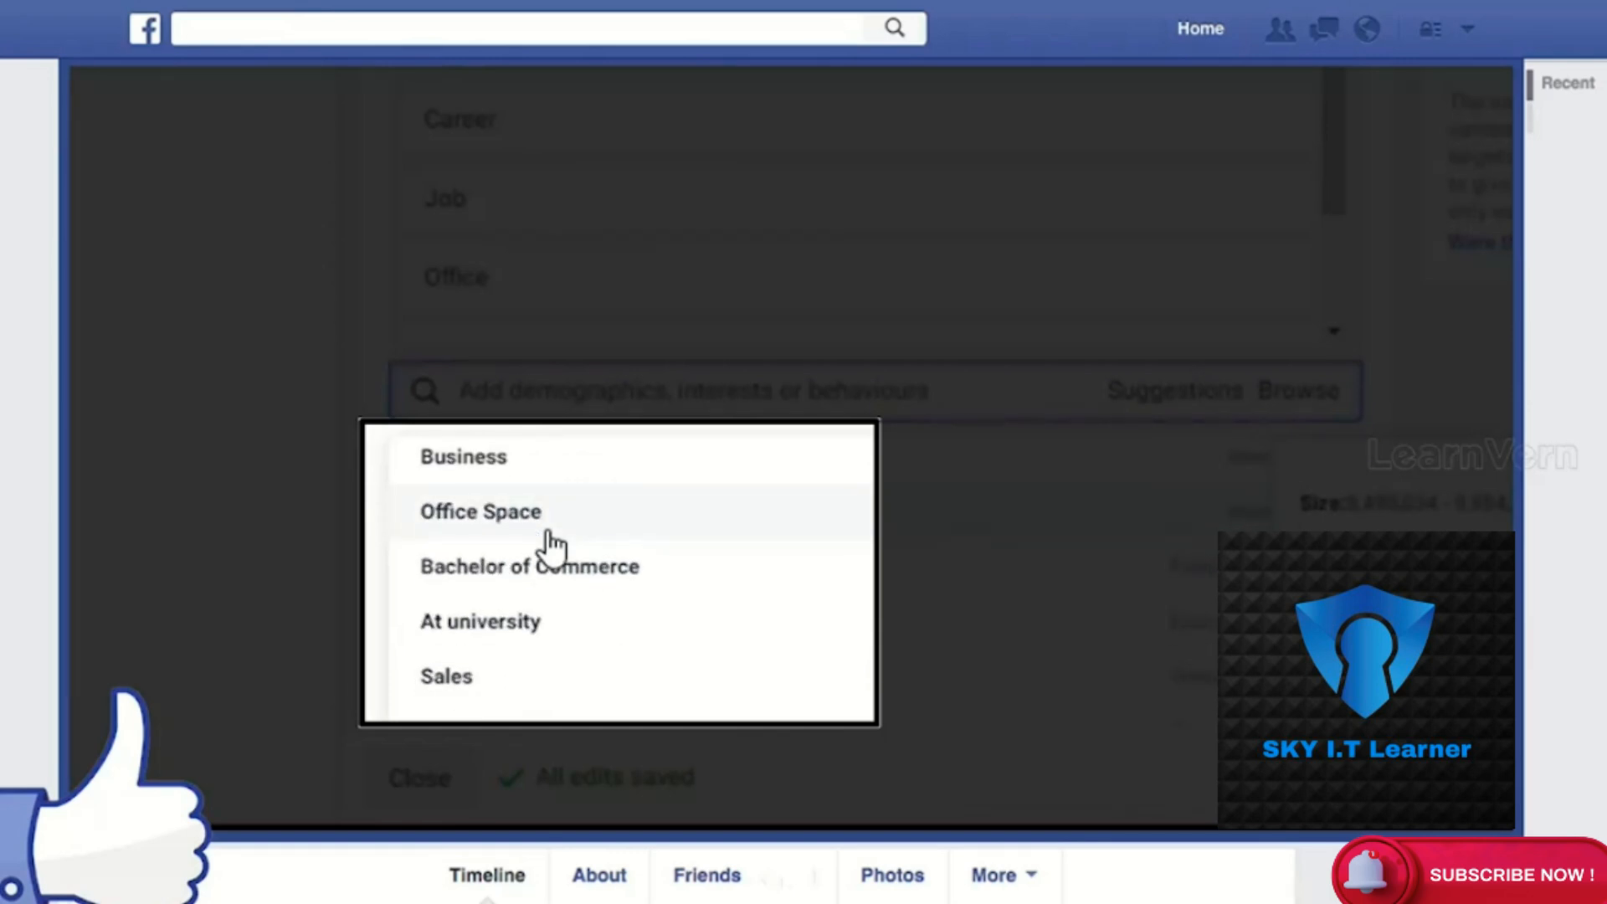
left_click(465, 688)
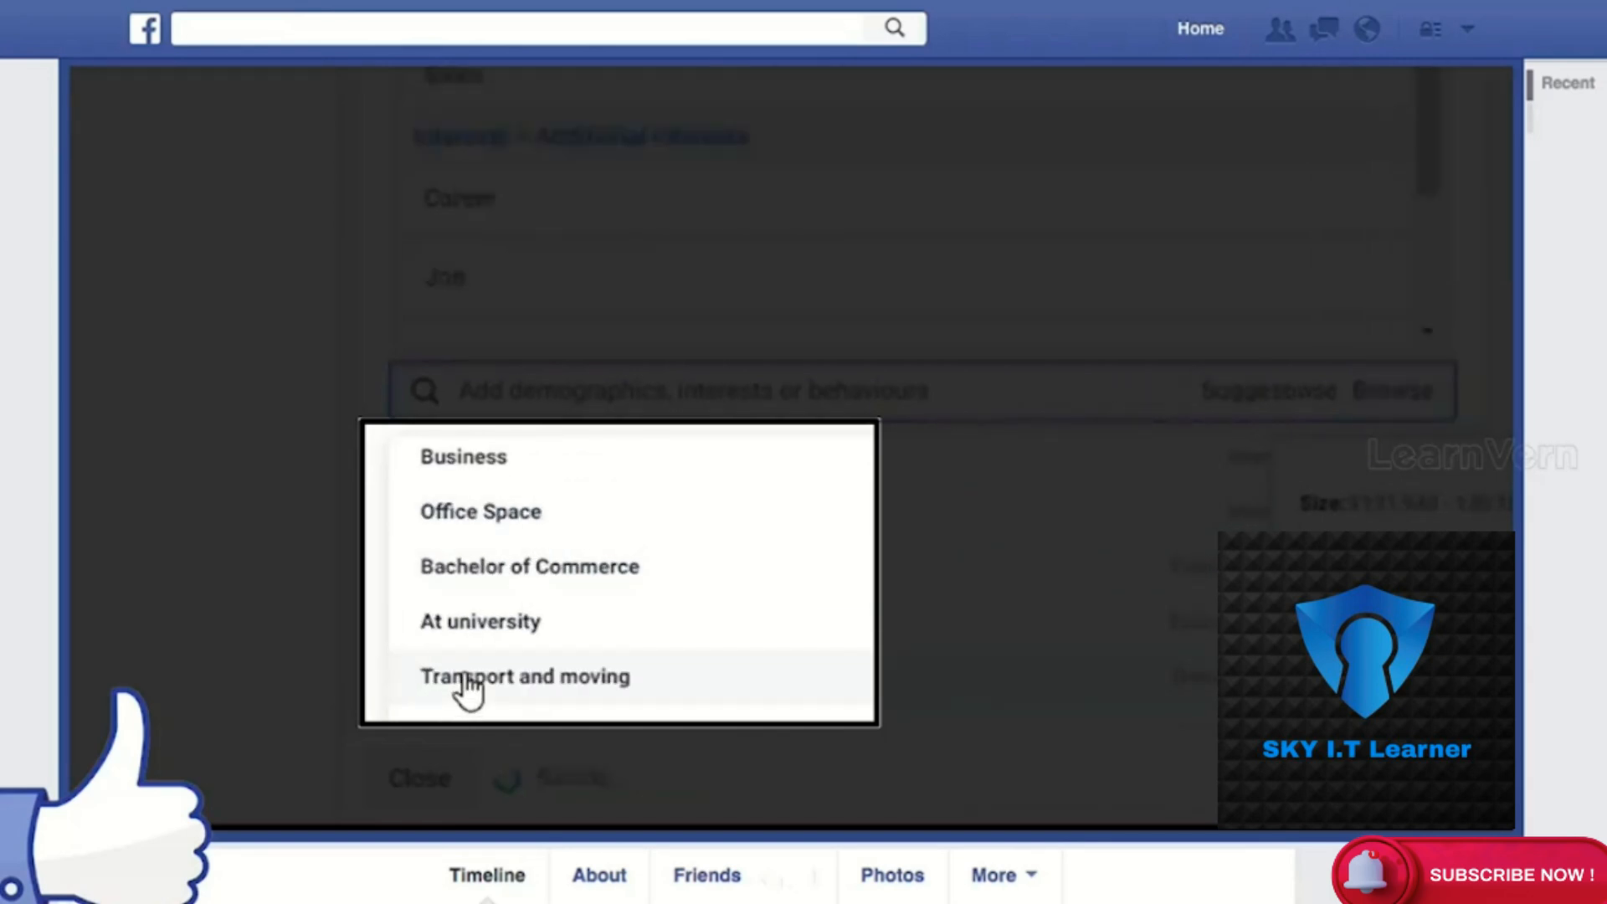
left_click(519, 678)
left_click(247, 560)
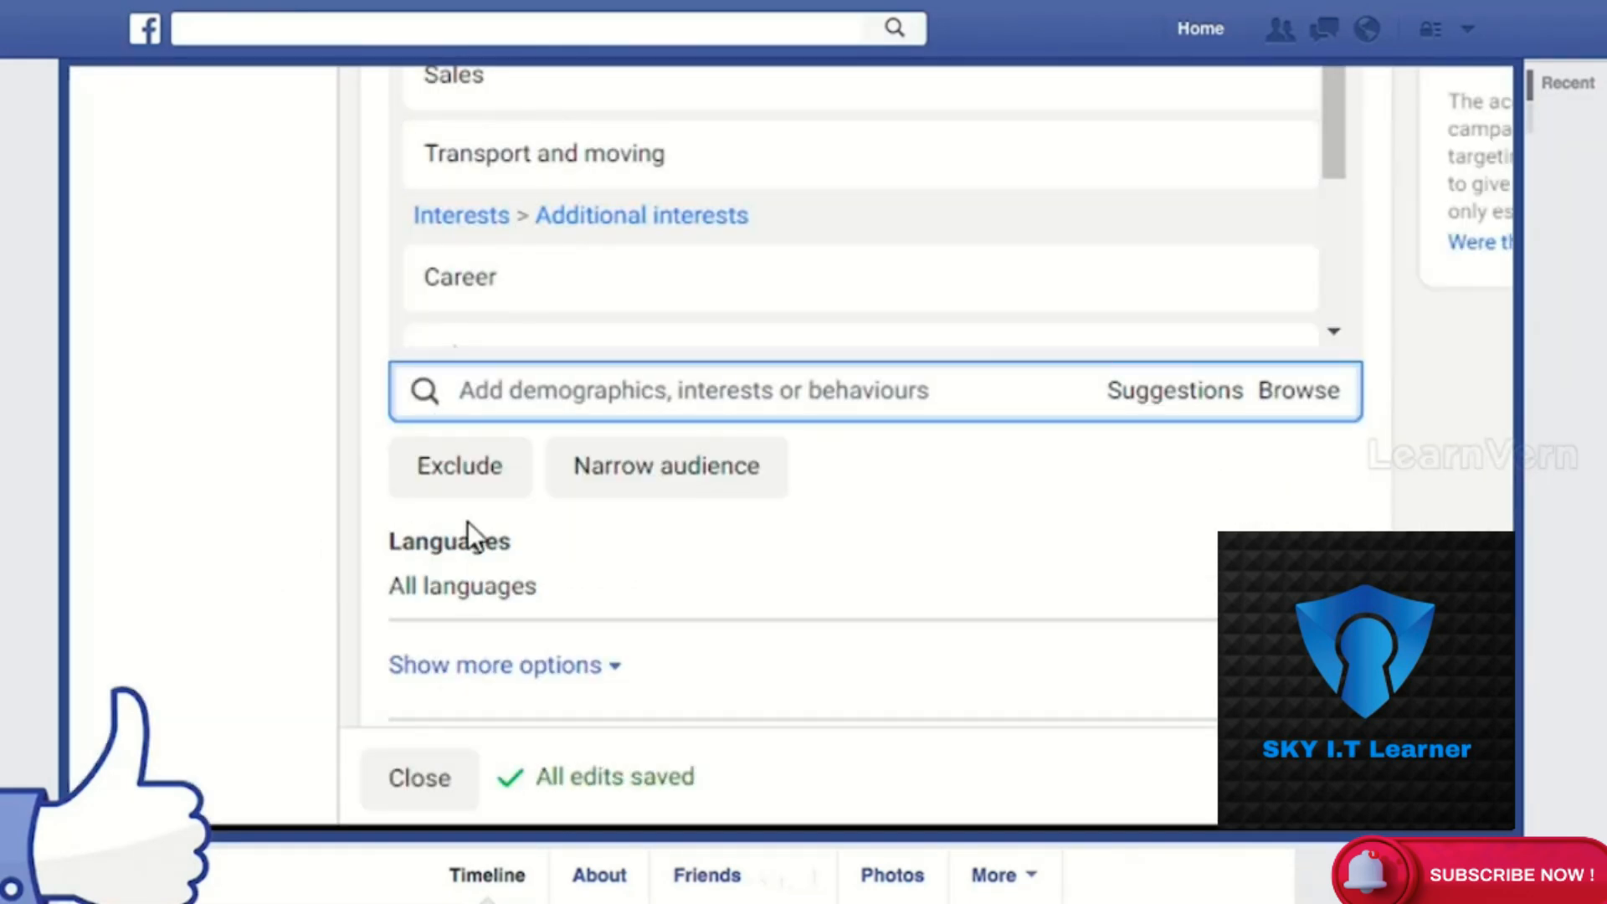
Review the audience settings, show the extra options and examine the connection types for Pages, apps and events without choosing one
scroll(639, 650, "down", 2)
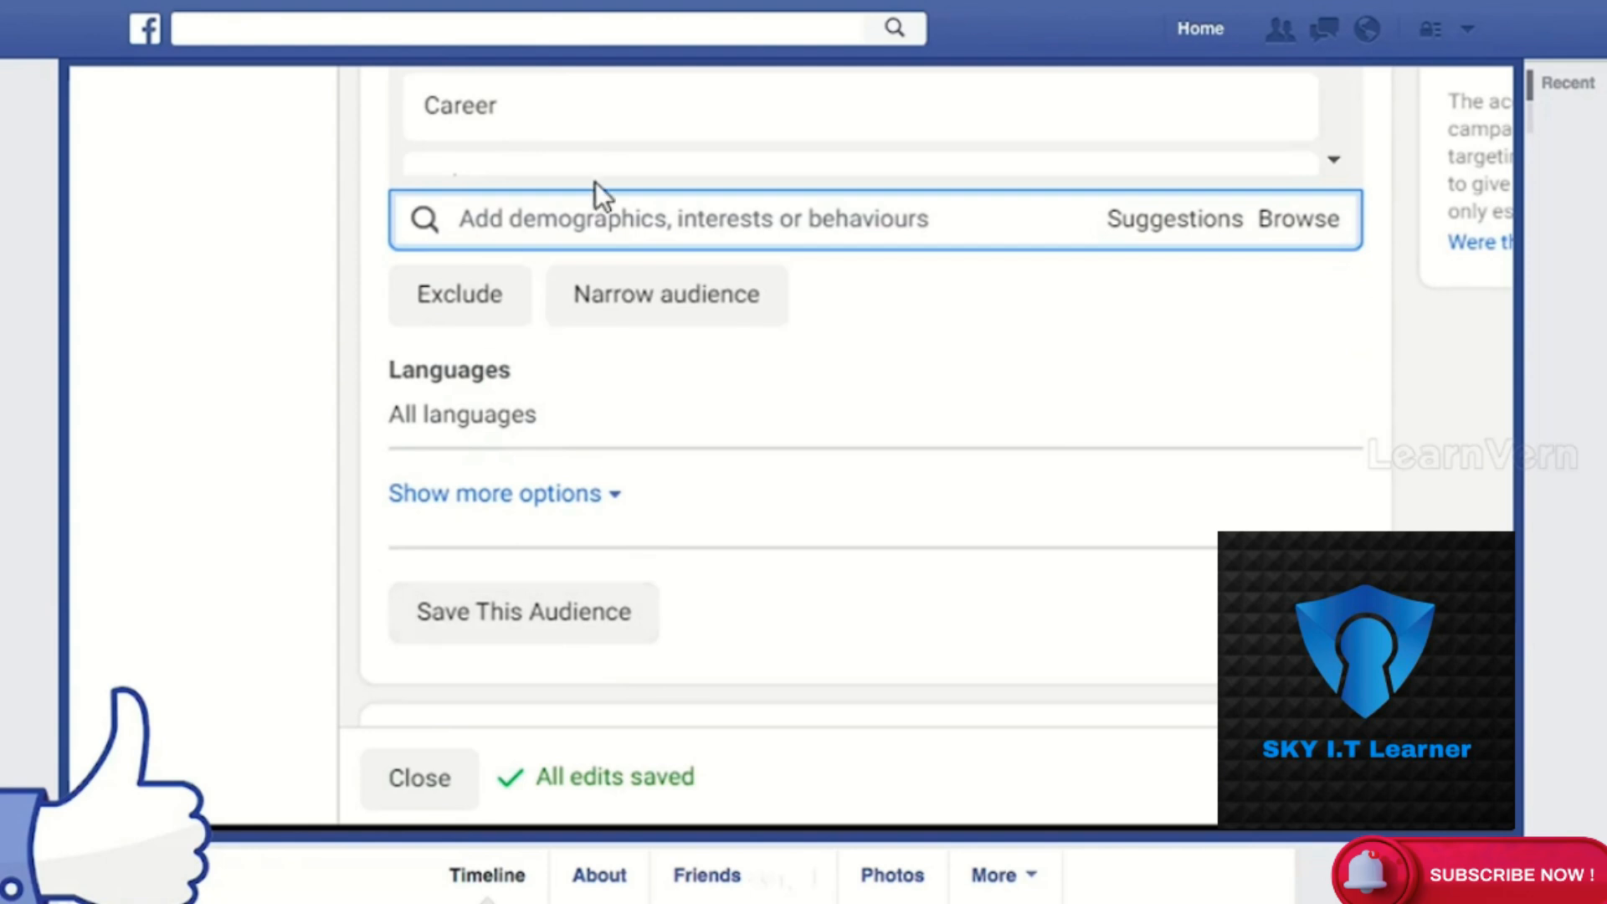
scroll(922, 231, "up", 4)
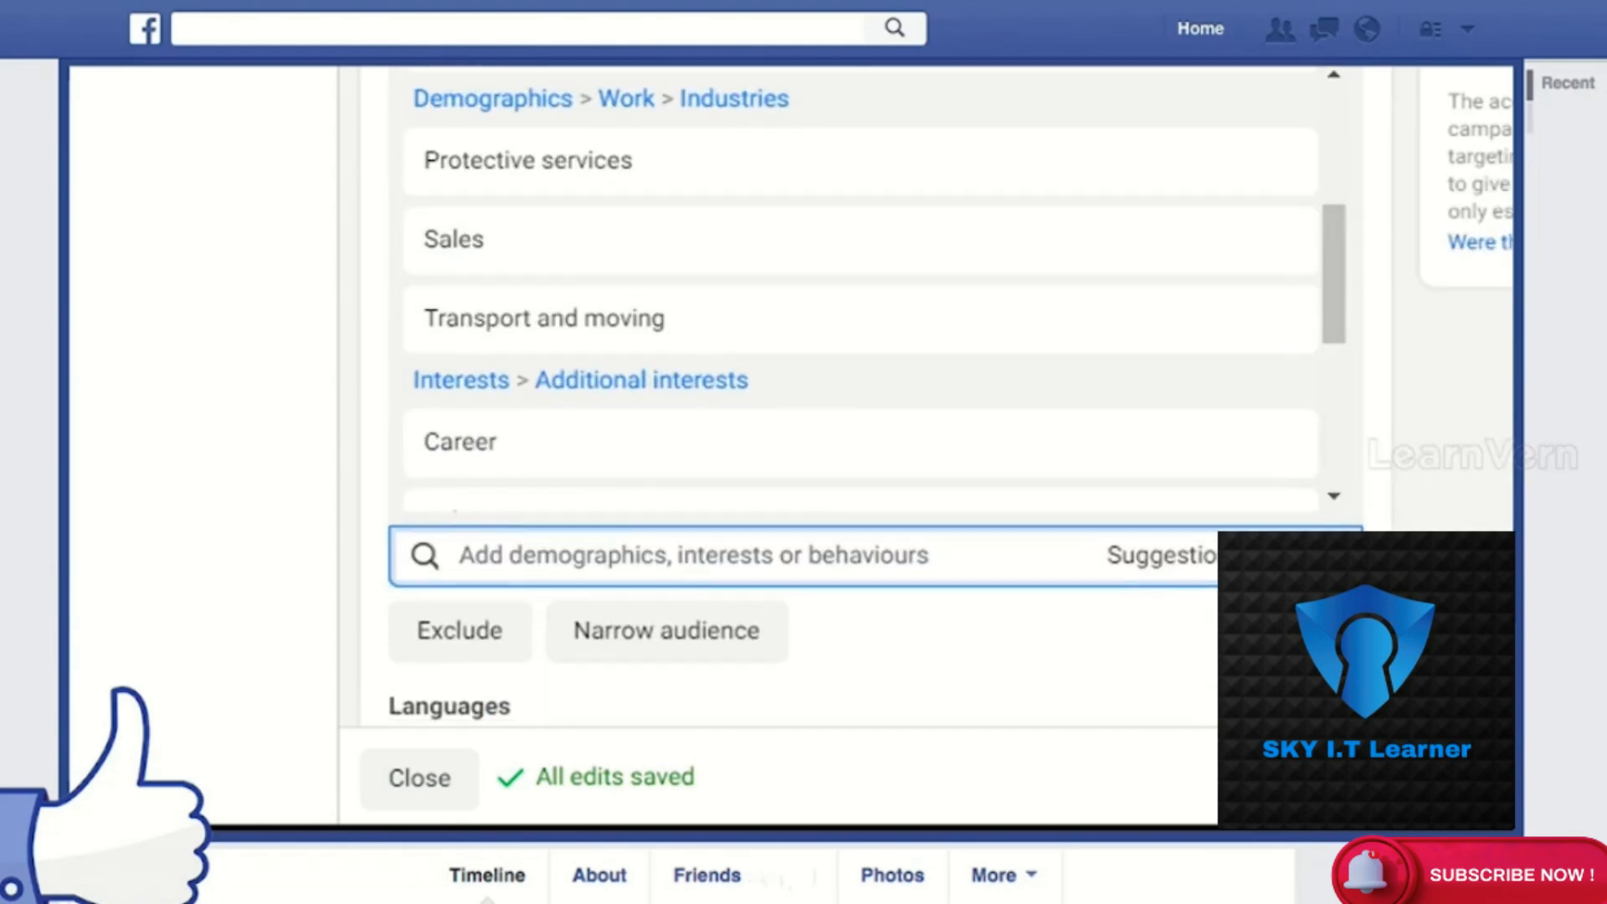
scroll(1051, 262, "down", 6)
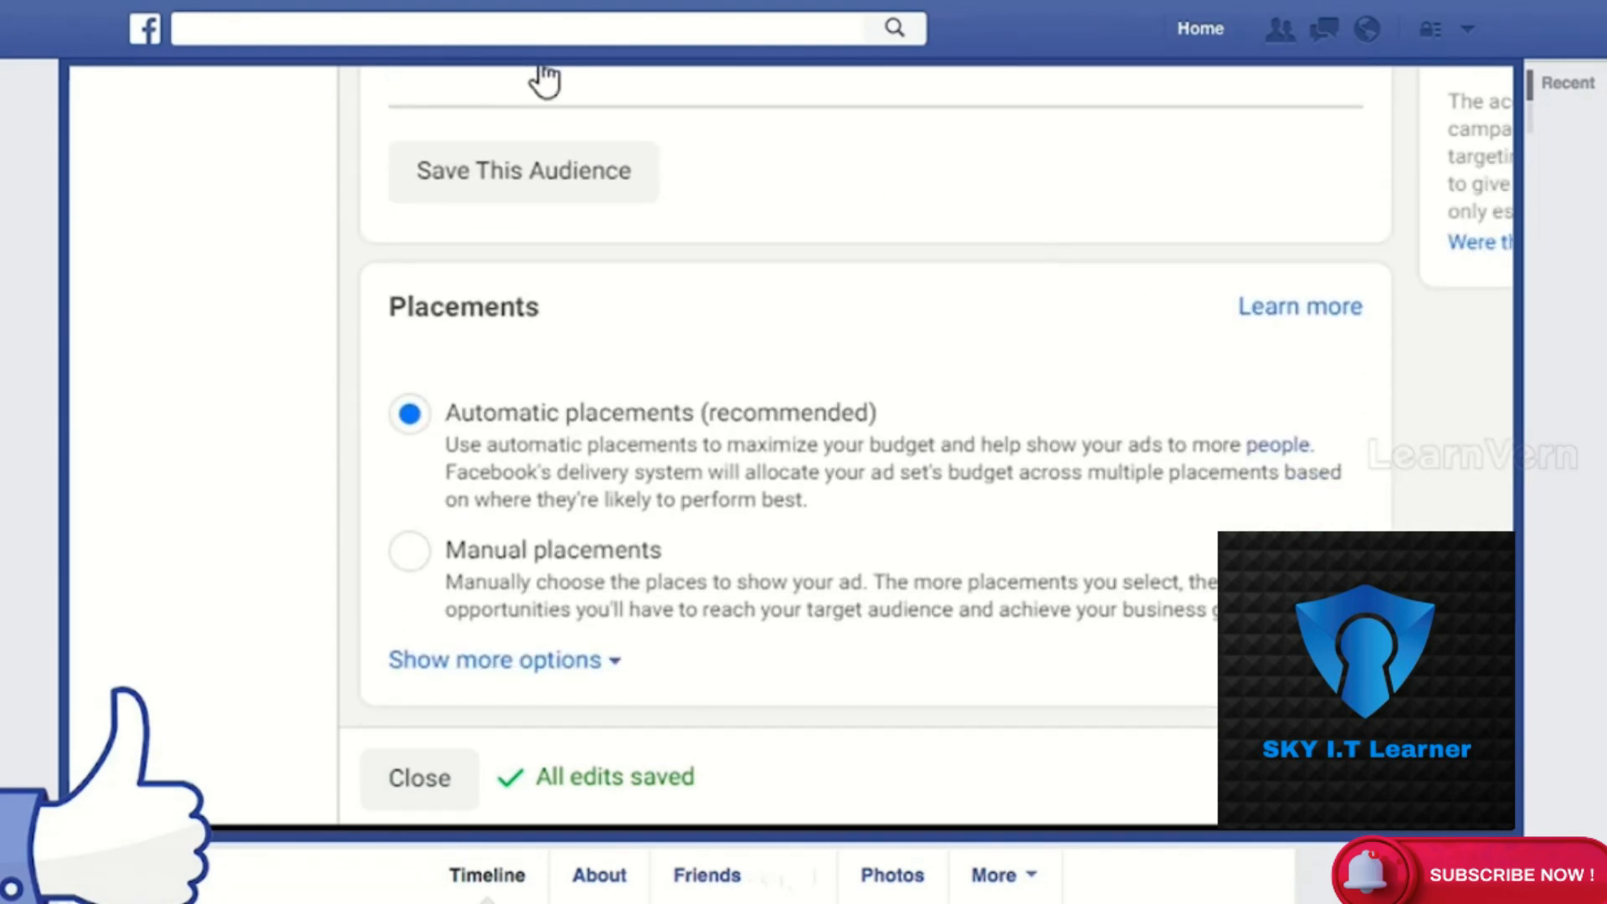
scroll(544, 80, "up", 5)
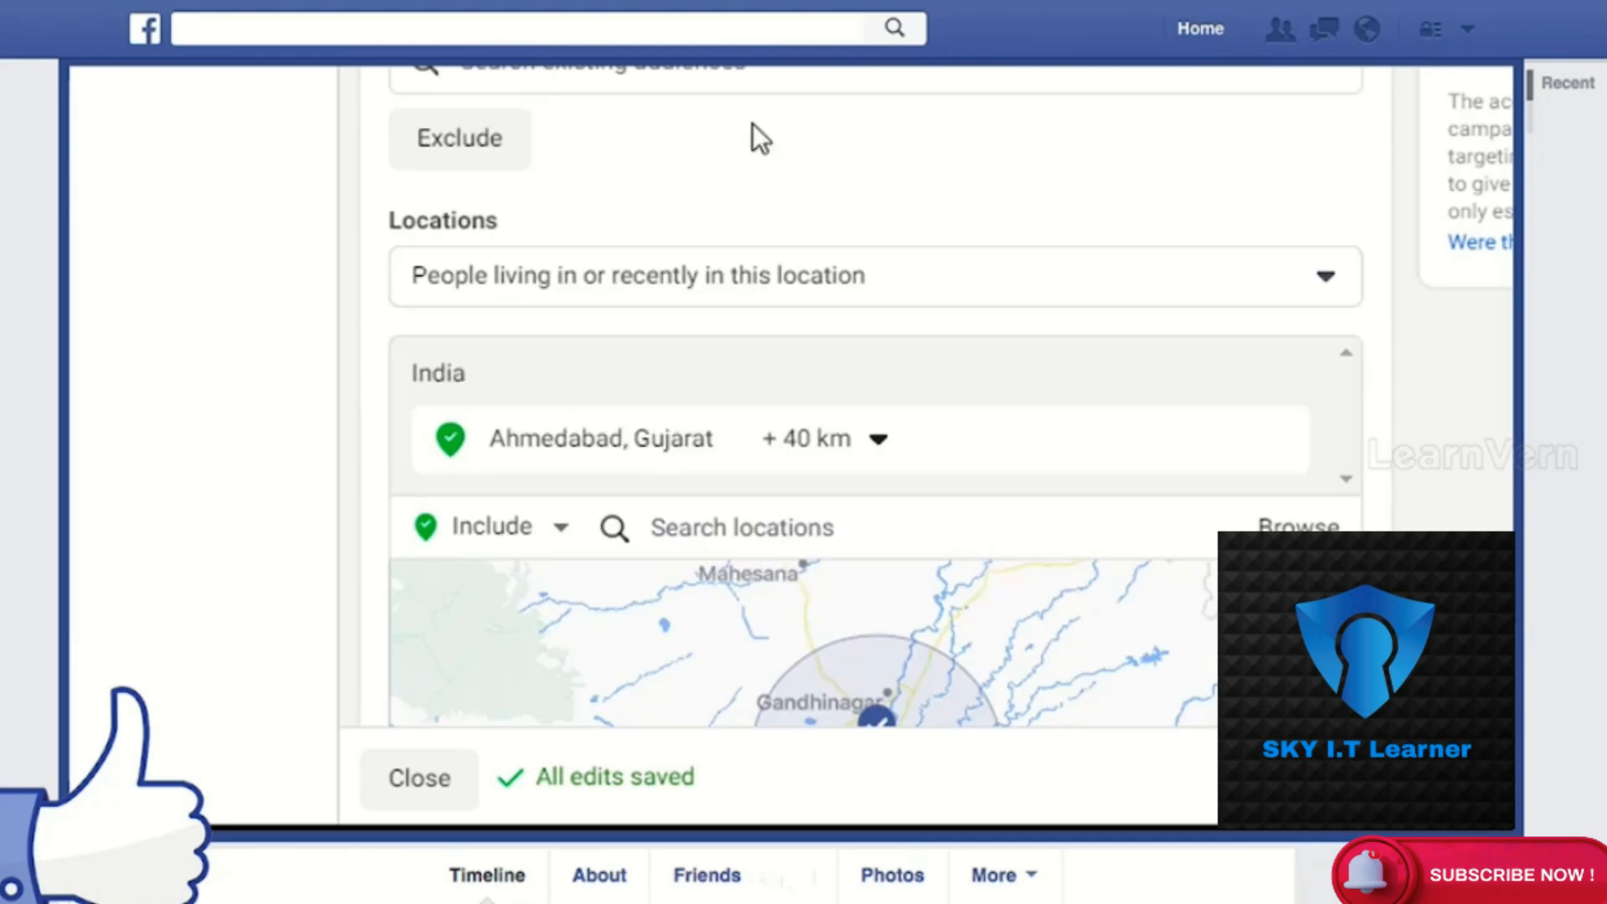
scroll(821, 187, "down", 14)
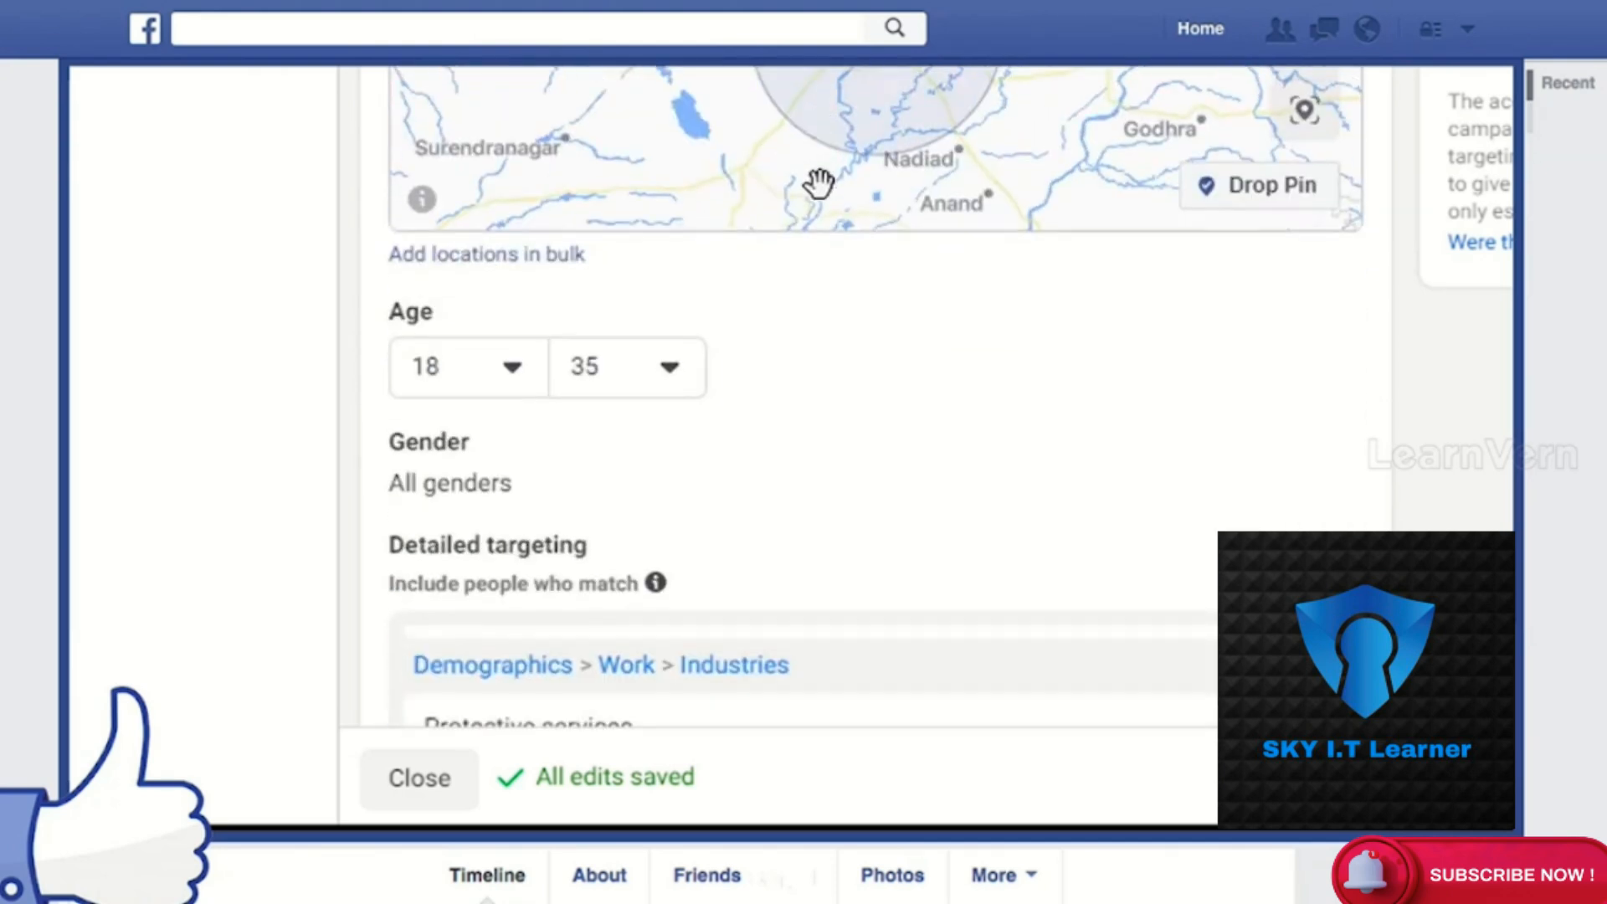
scroll(821, 191, "down", 6)
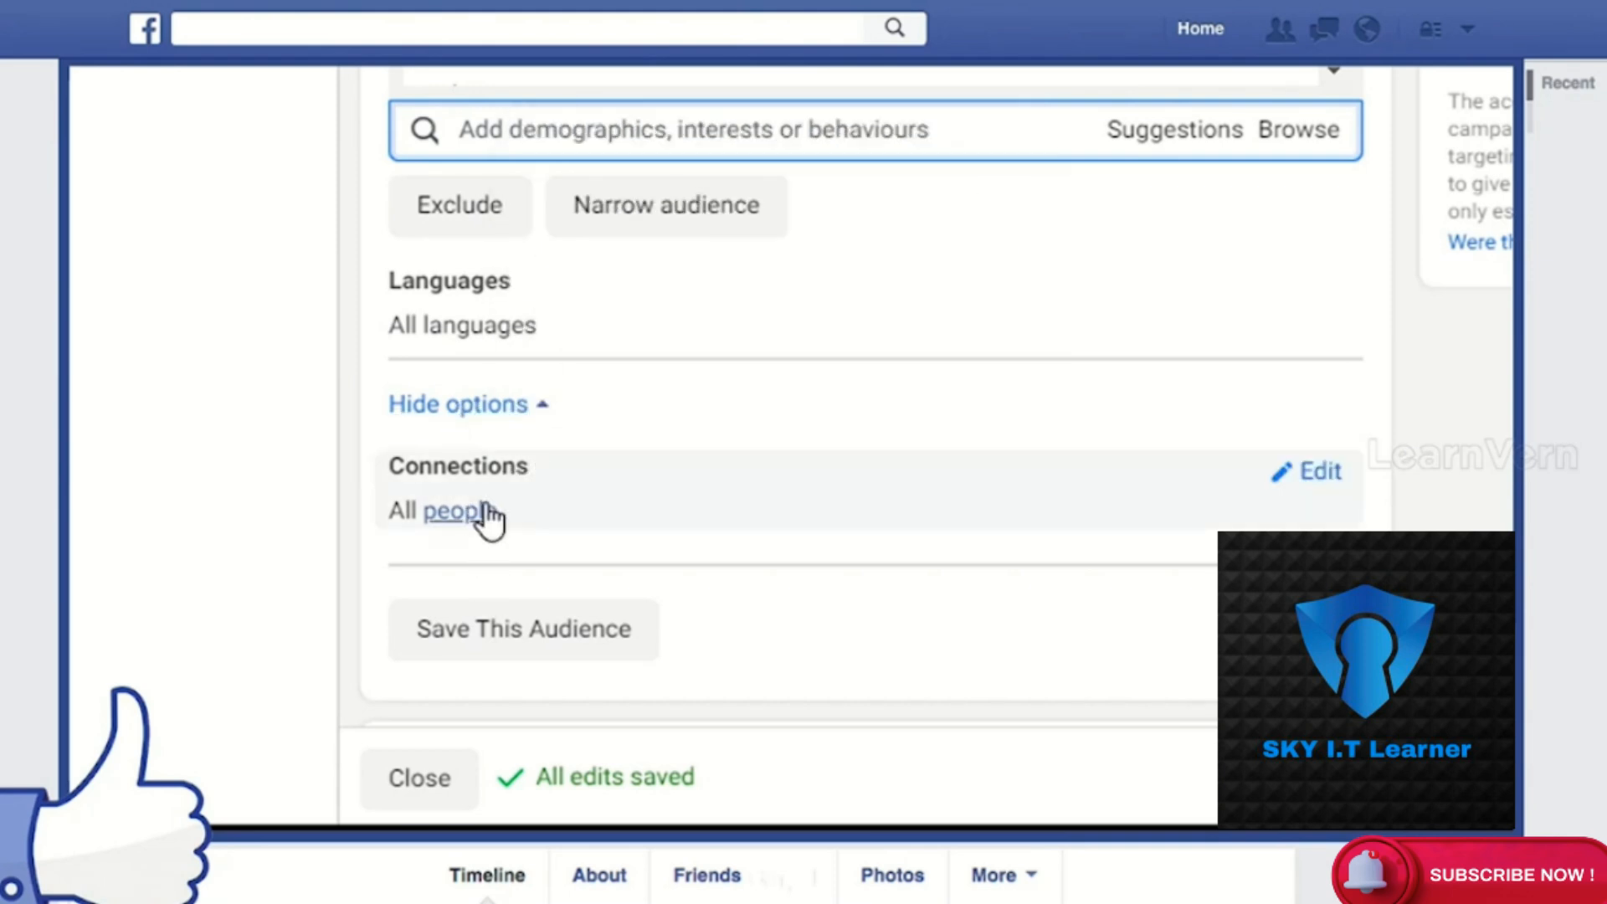
left_click(1322, 473)
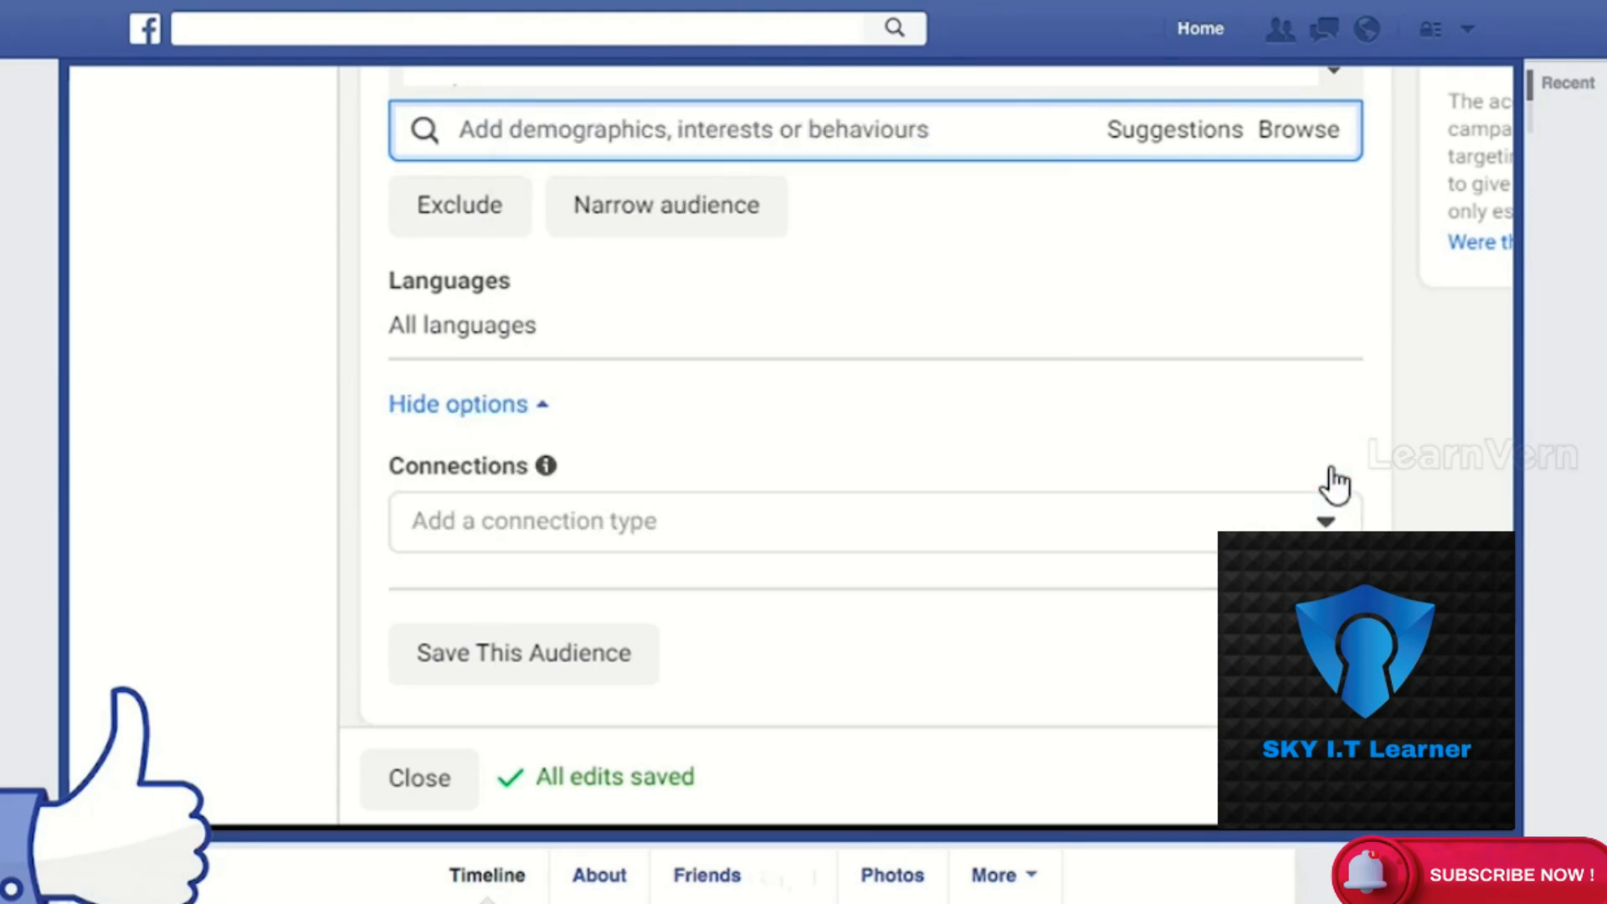
left_click(1043, 540)
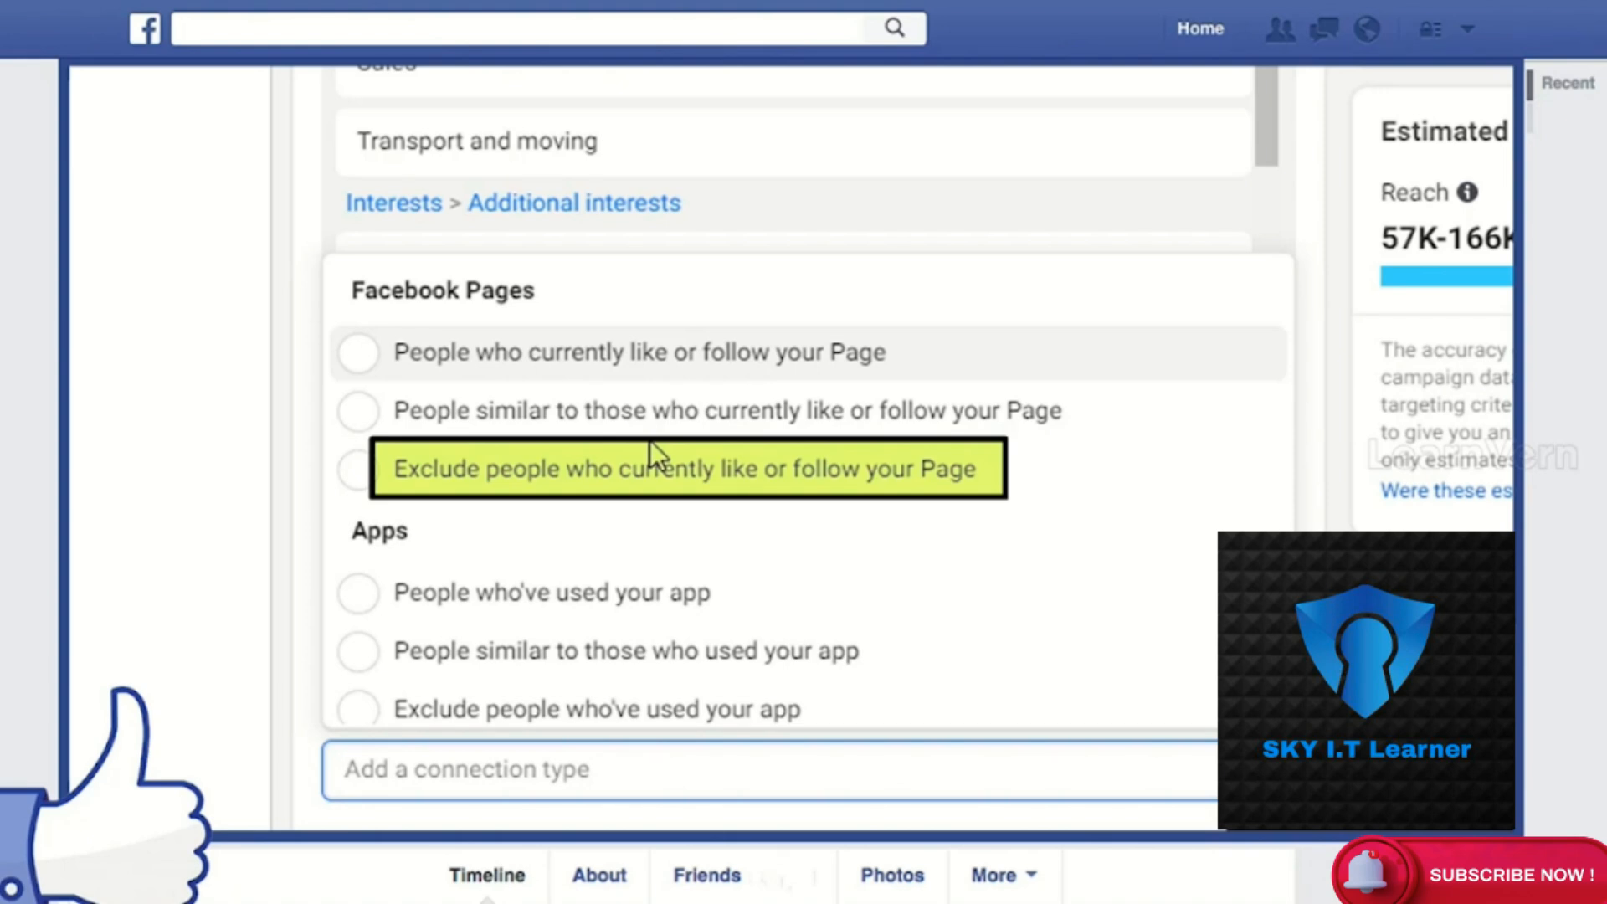
scroll(675, 463, "down", 3)
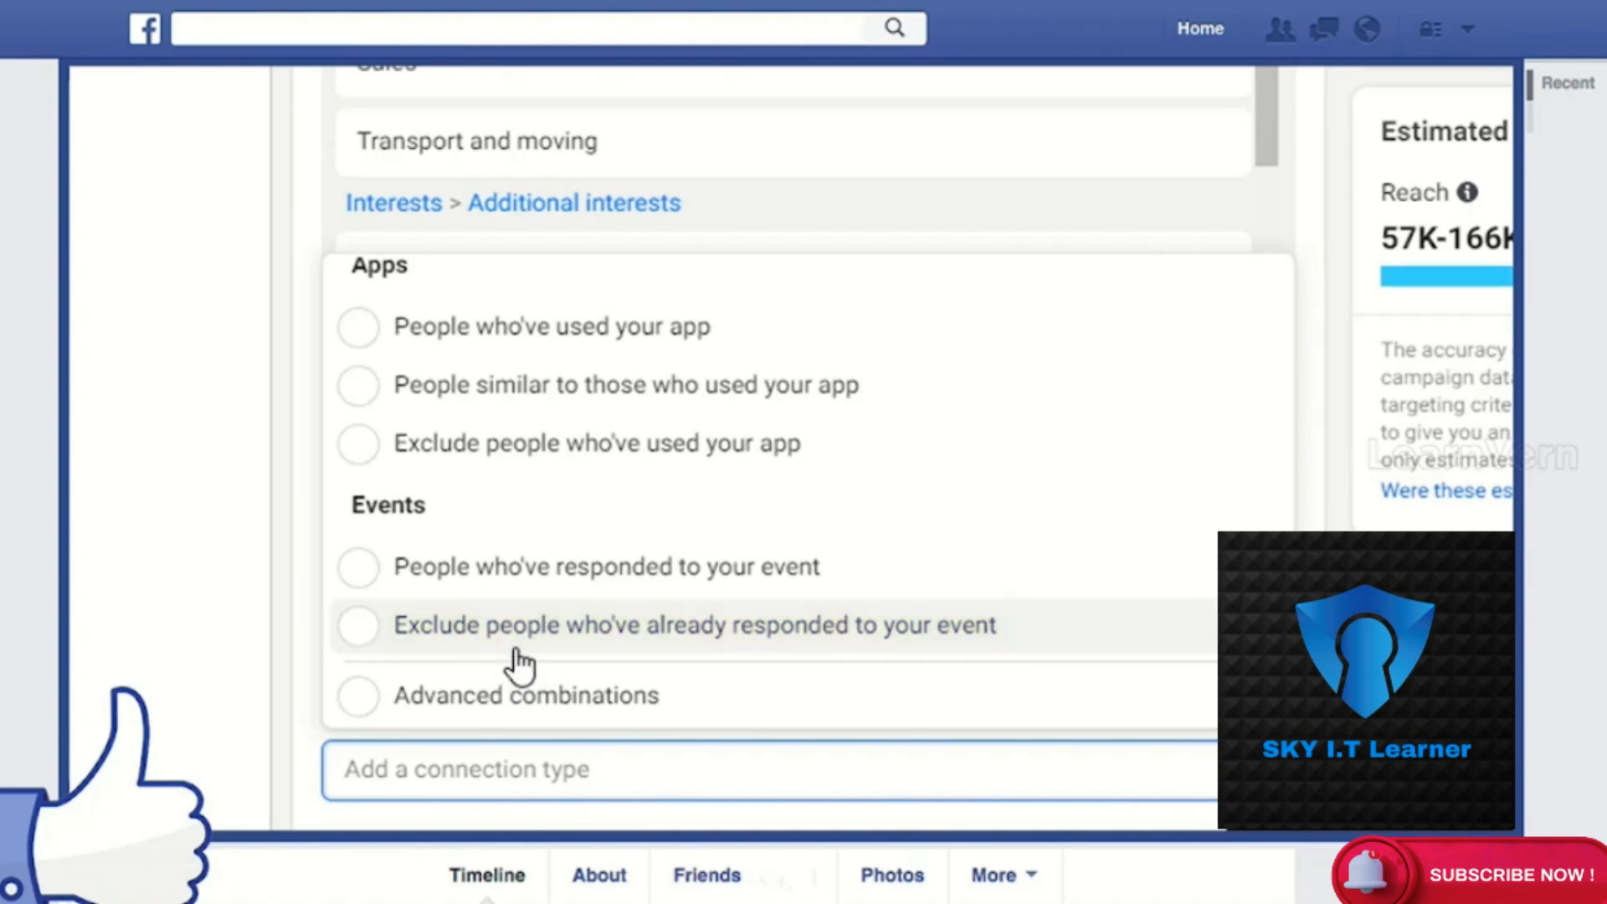
scroll(519, 666, "up", 3)
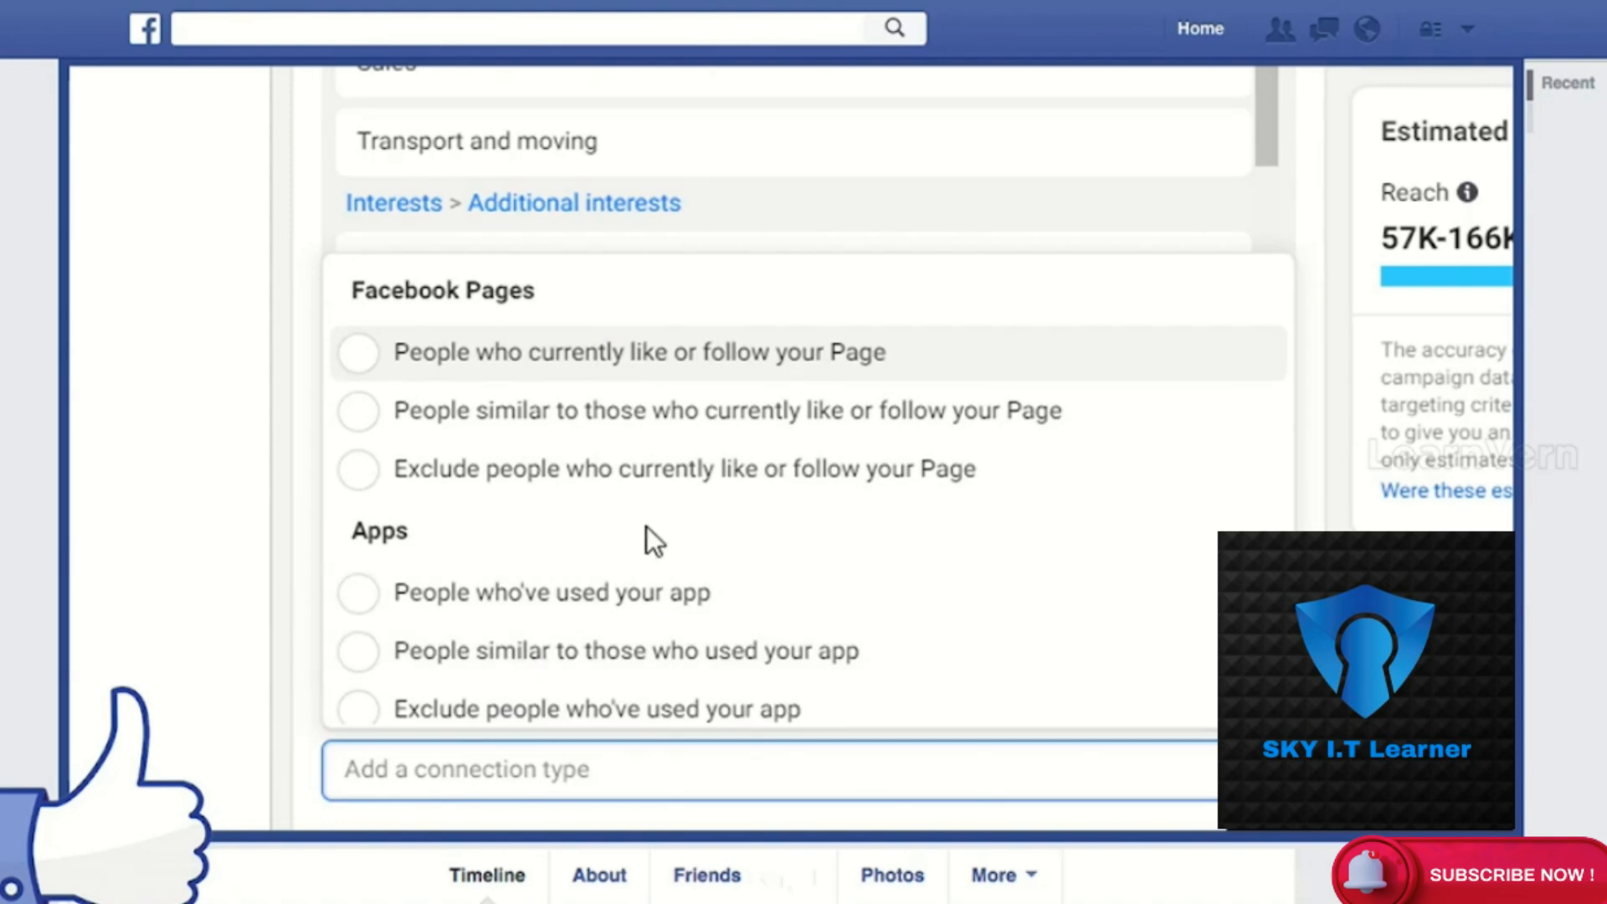
scroll(647, 536, "down", 3)
key("Escape")
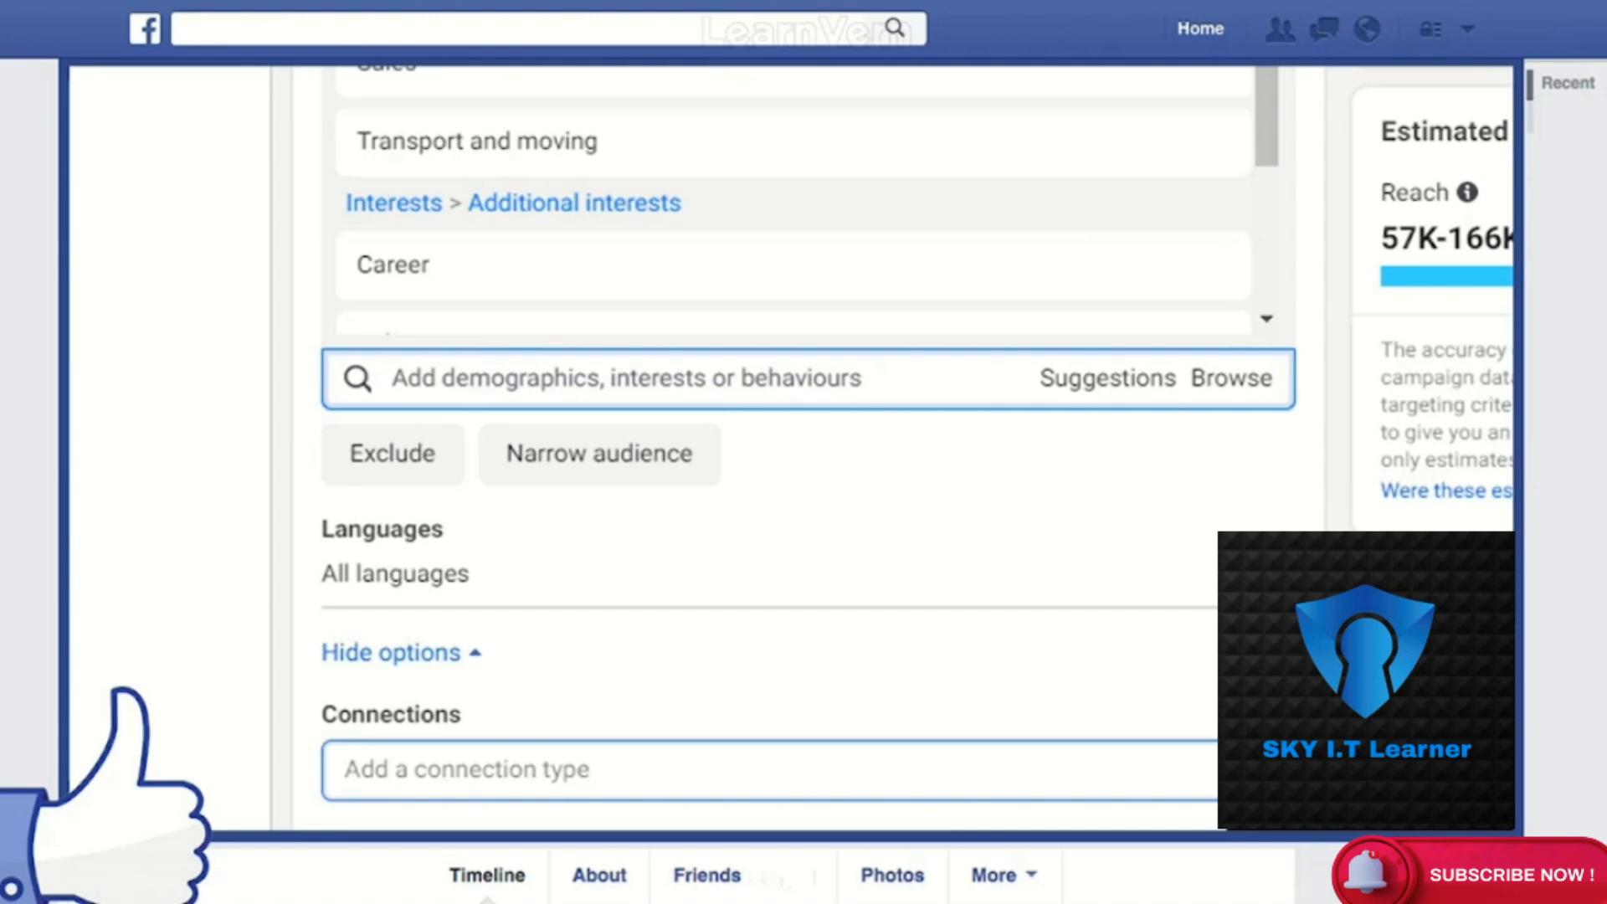
Set the audience's location type to People travelling in this location
scroll(809, 449, "up", 10)
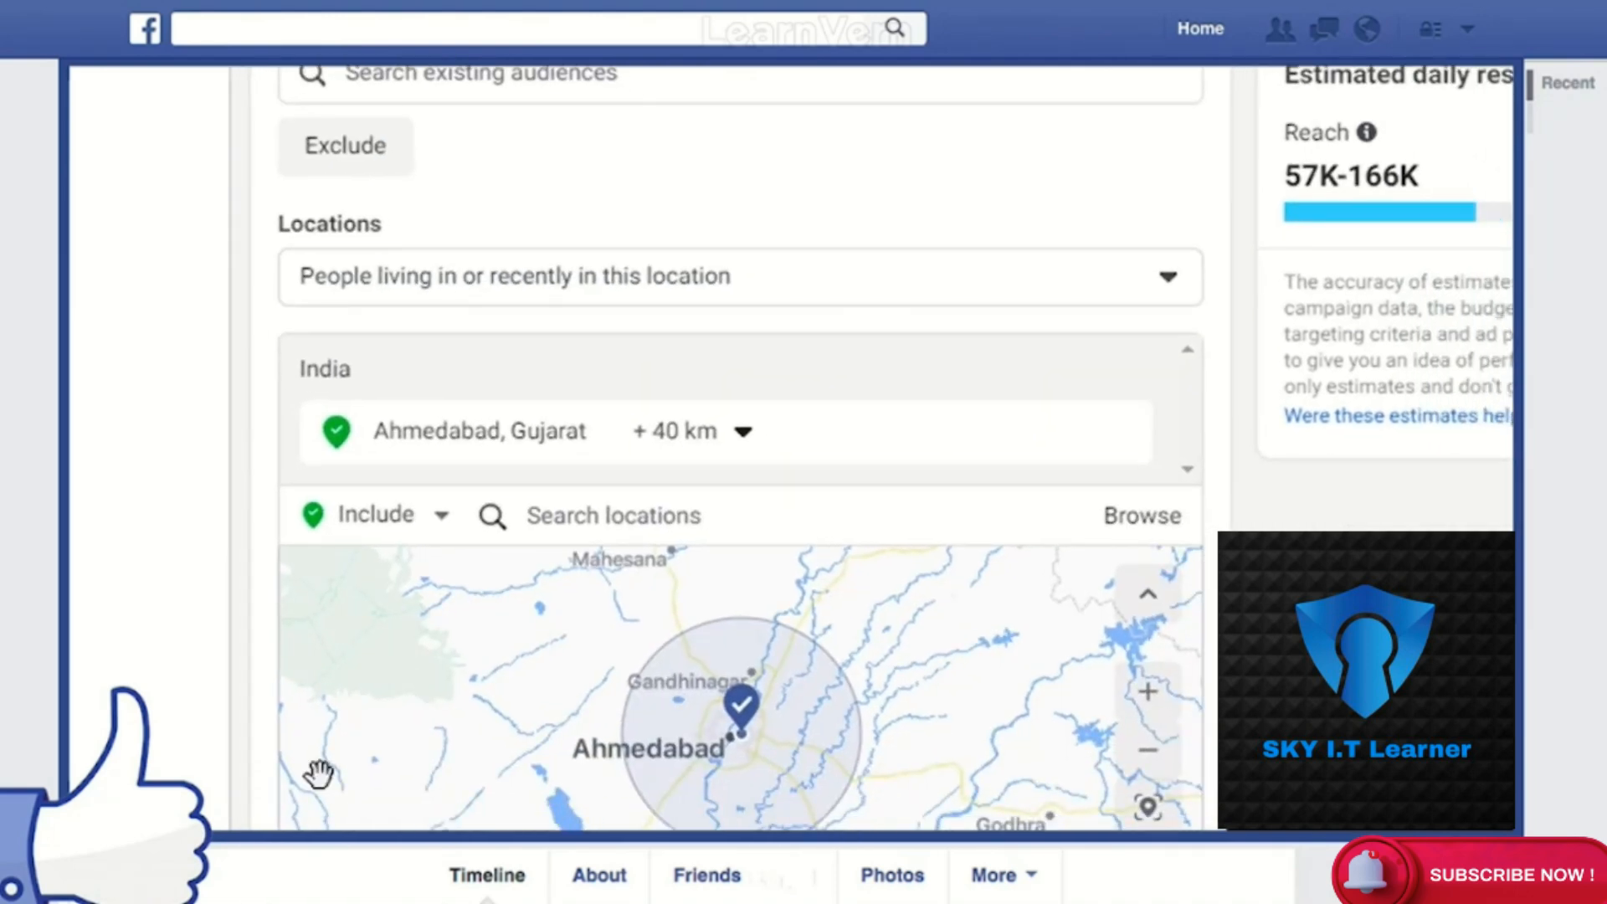
left_click(511, 280)
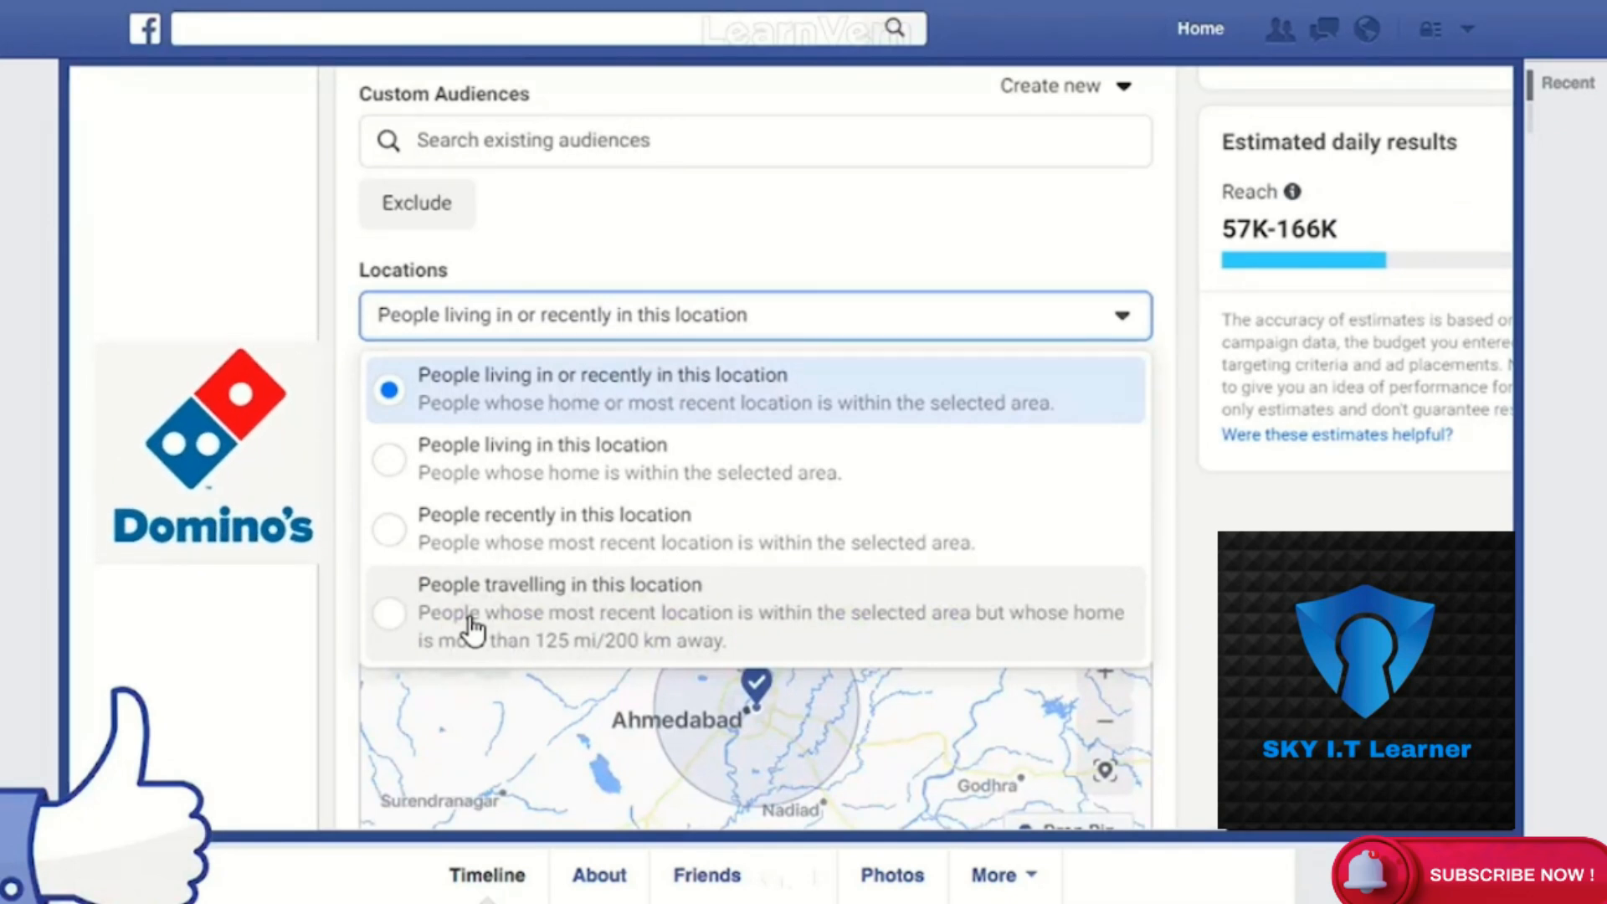
left_click(493, 624)
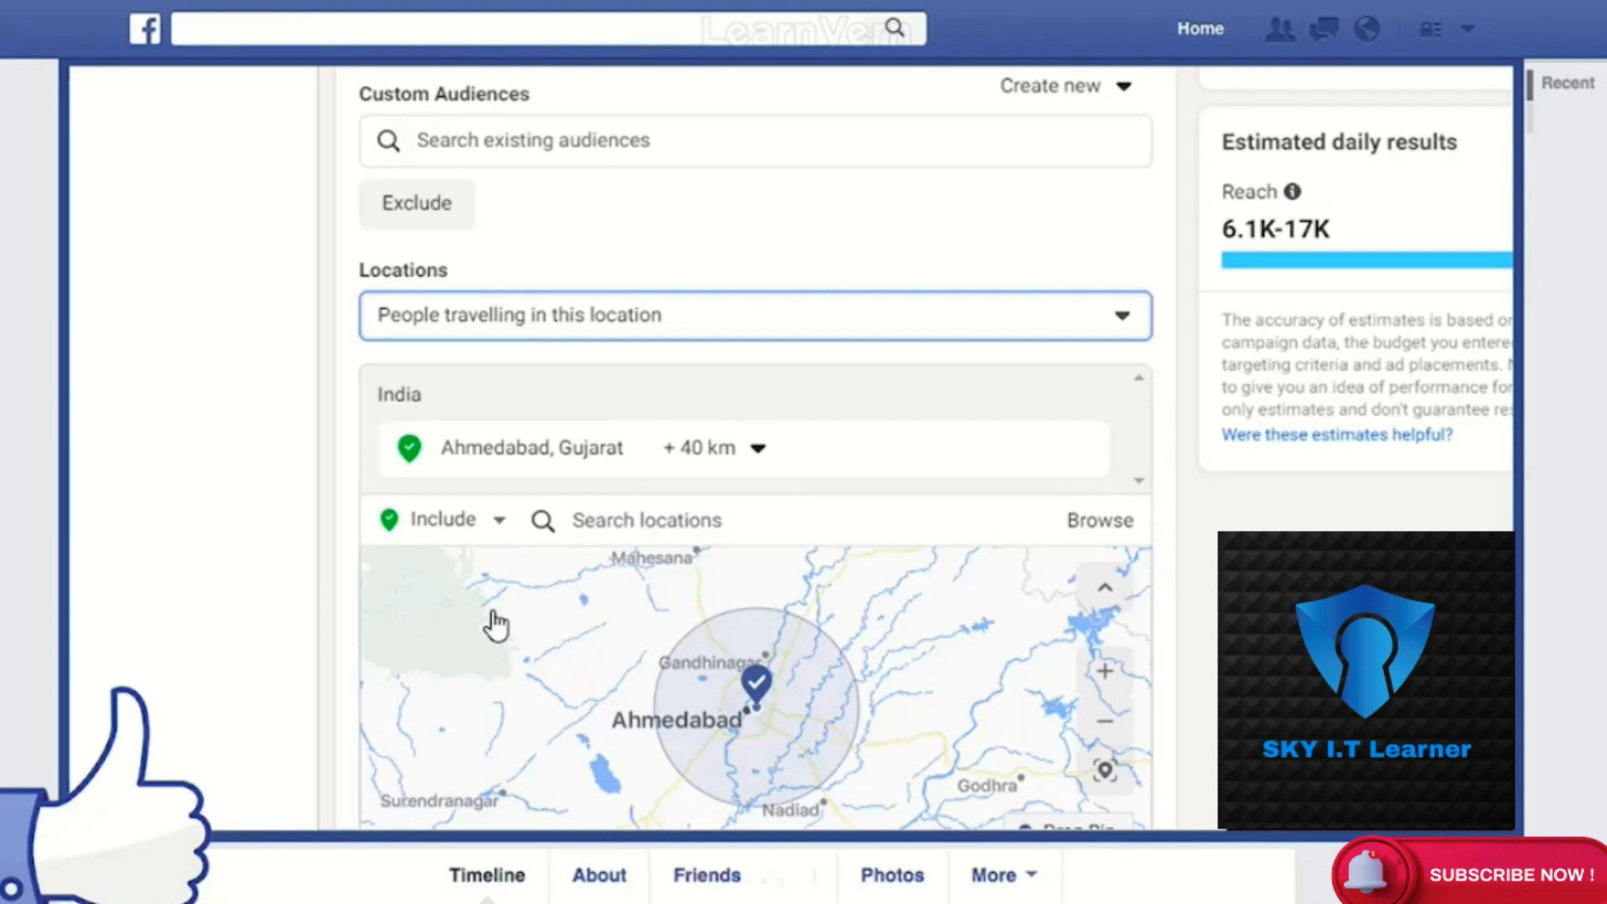
Examine the location type choices without changing the selection, and review the location map, detailed targeting and remaining audience settings
left_click(682, 303)
left_click(282, 653)
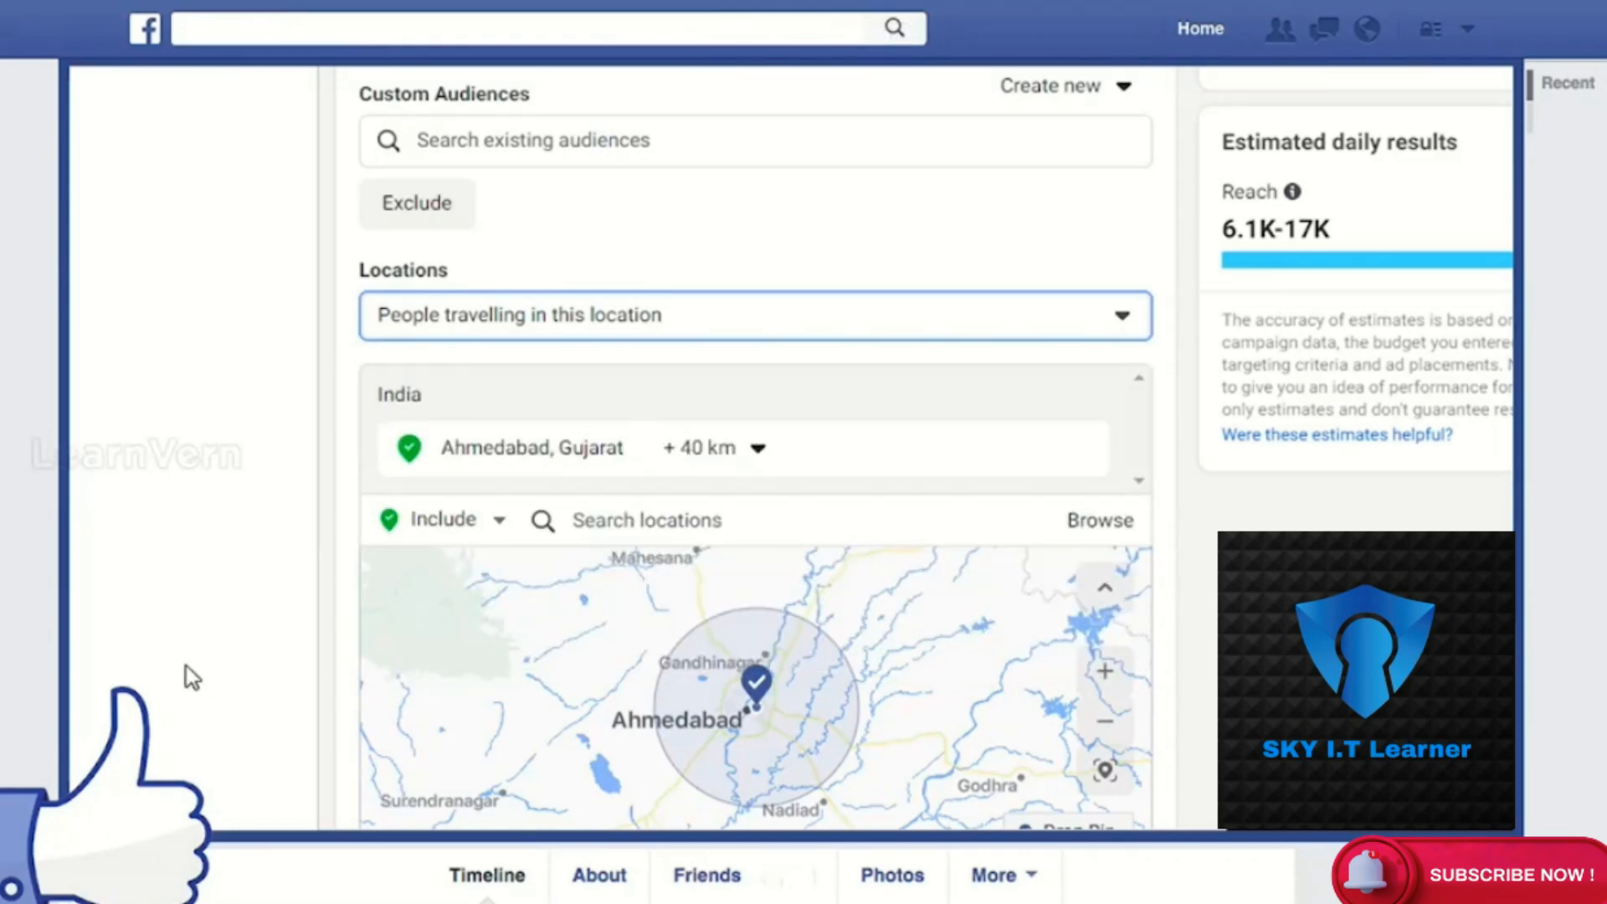
left_click(431, 321)
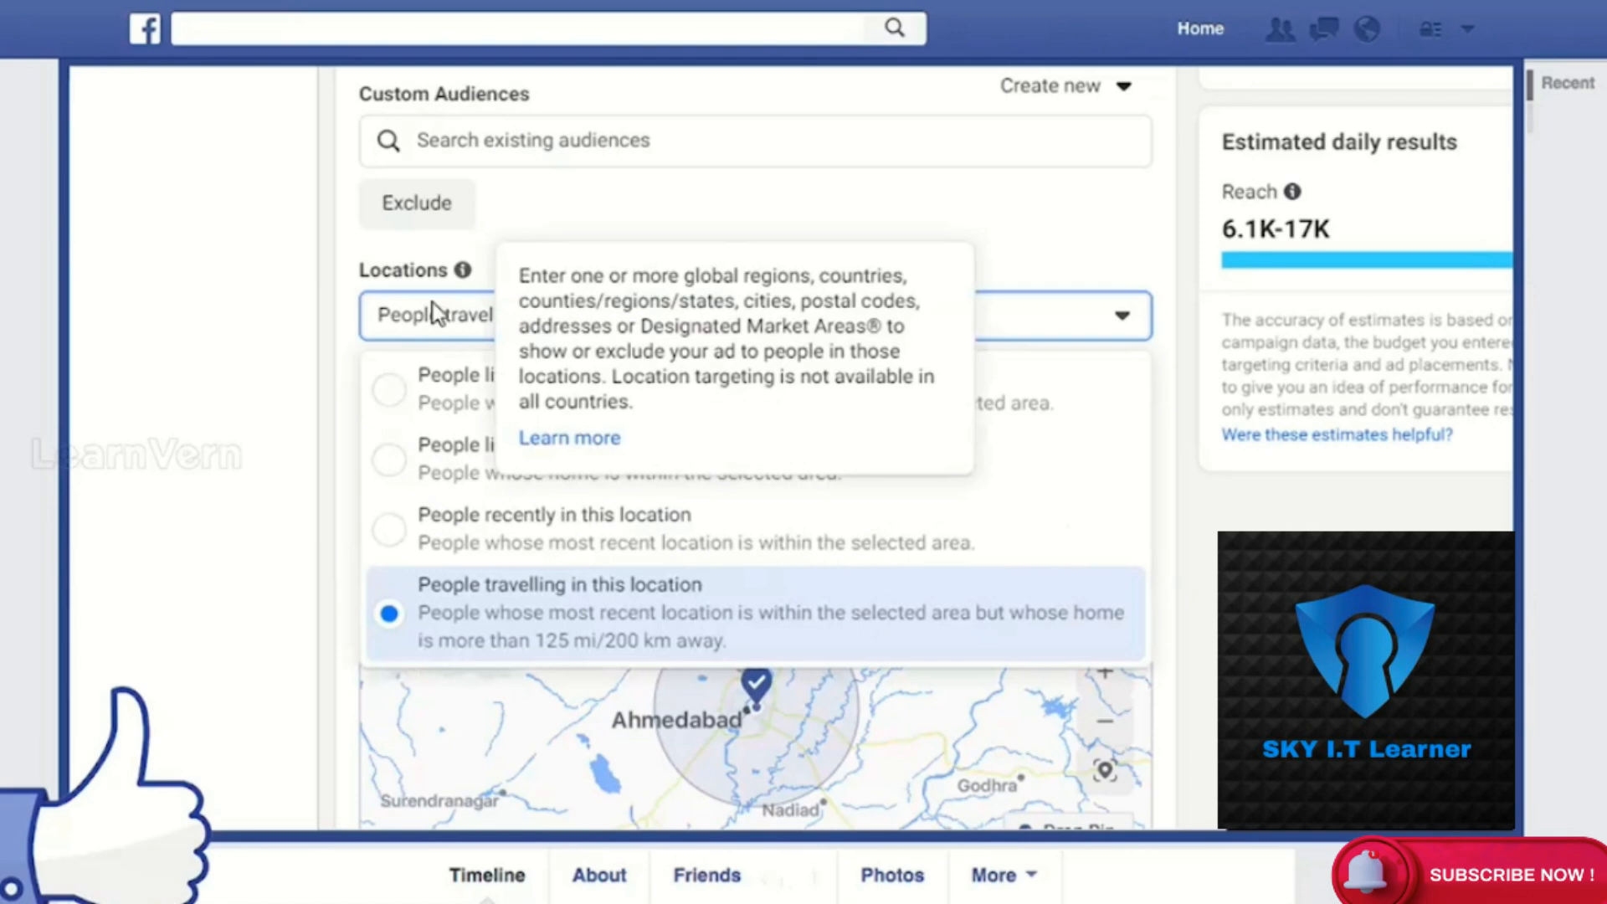
left_click(243, 396)
scroll(532, 720, "down", 2)
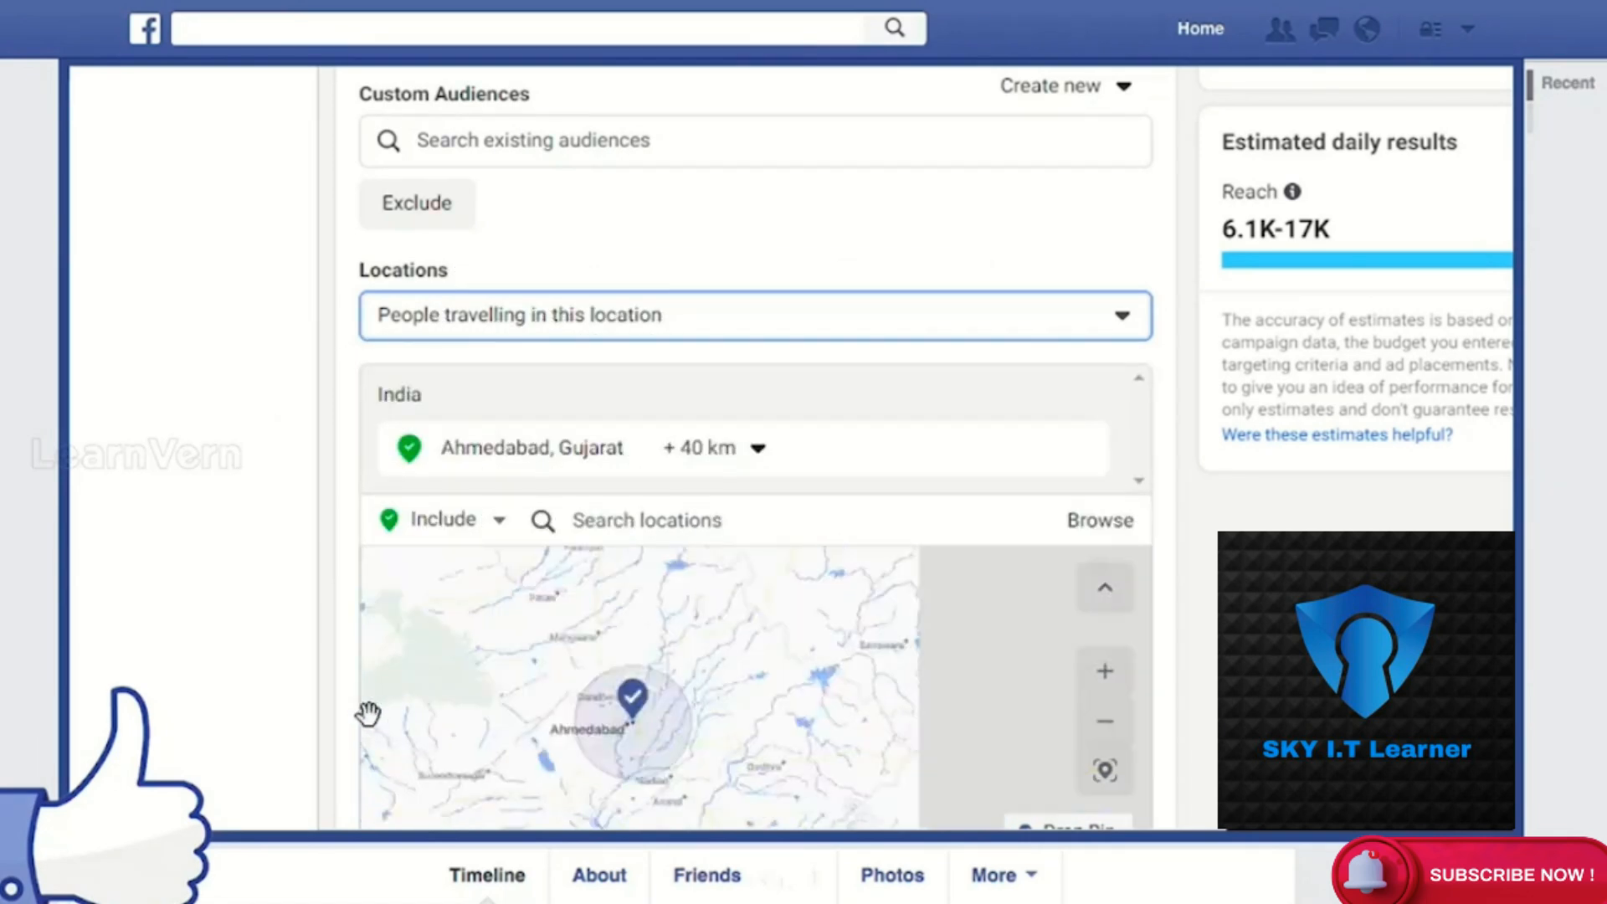
scroll(382, 599, "down", 1)
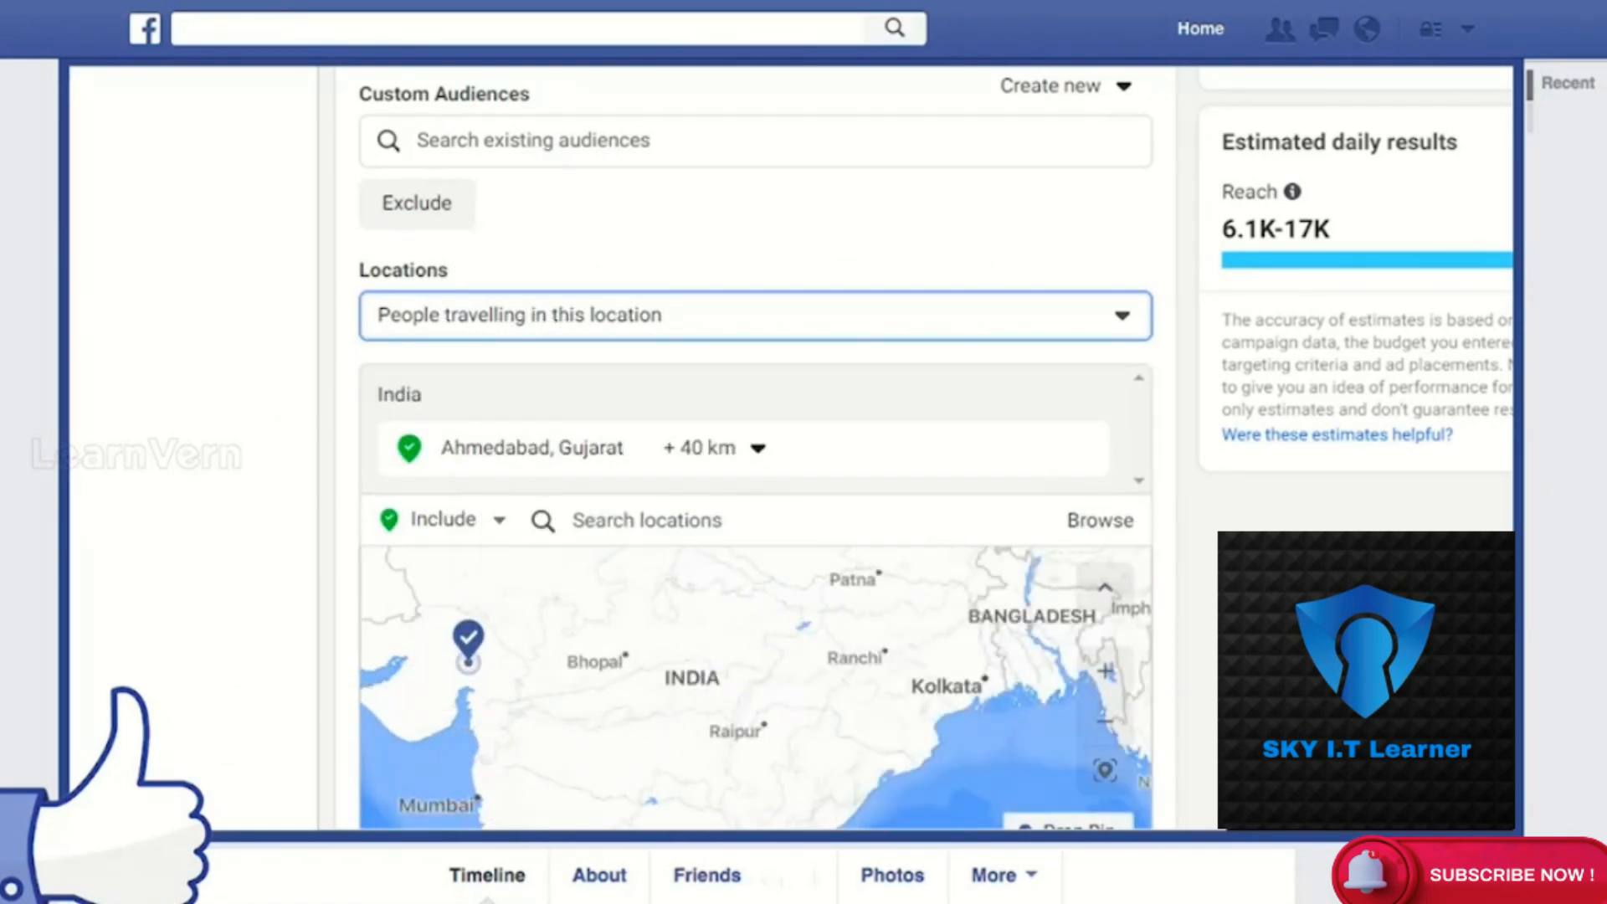
scroll(754, 452, "down", 10)
scroll(753, 452, "down", 2)
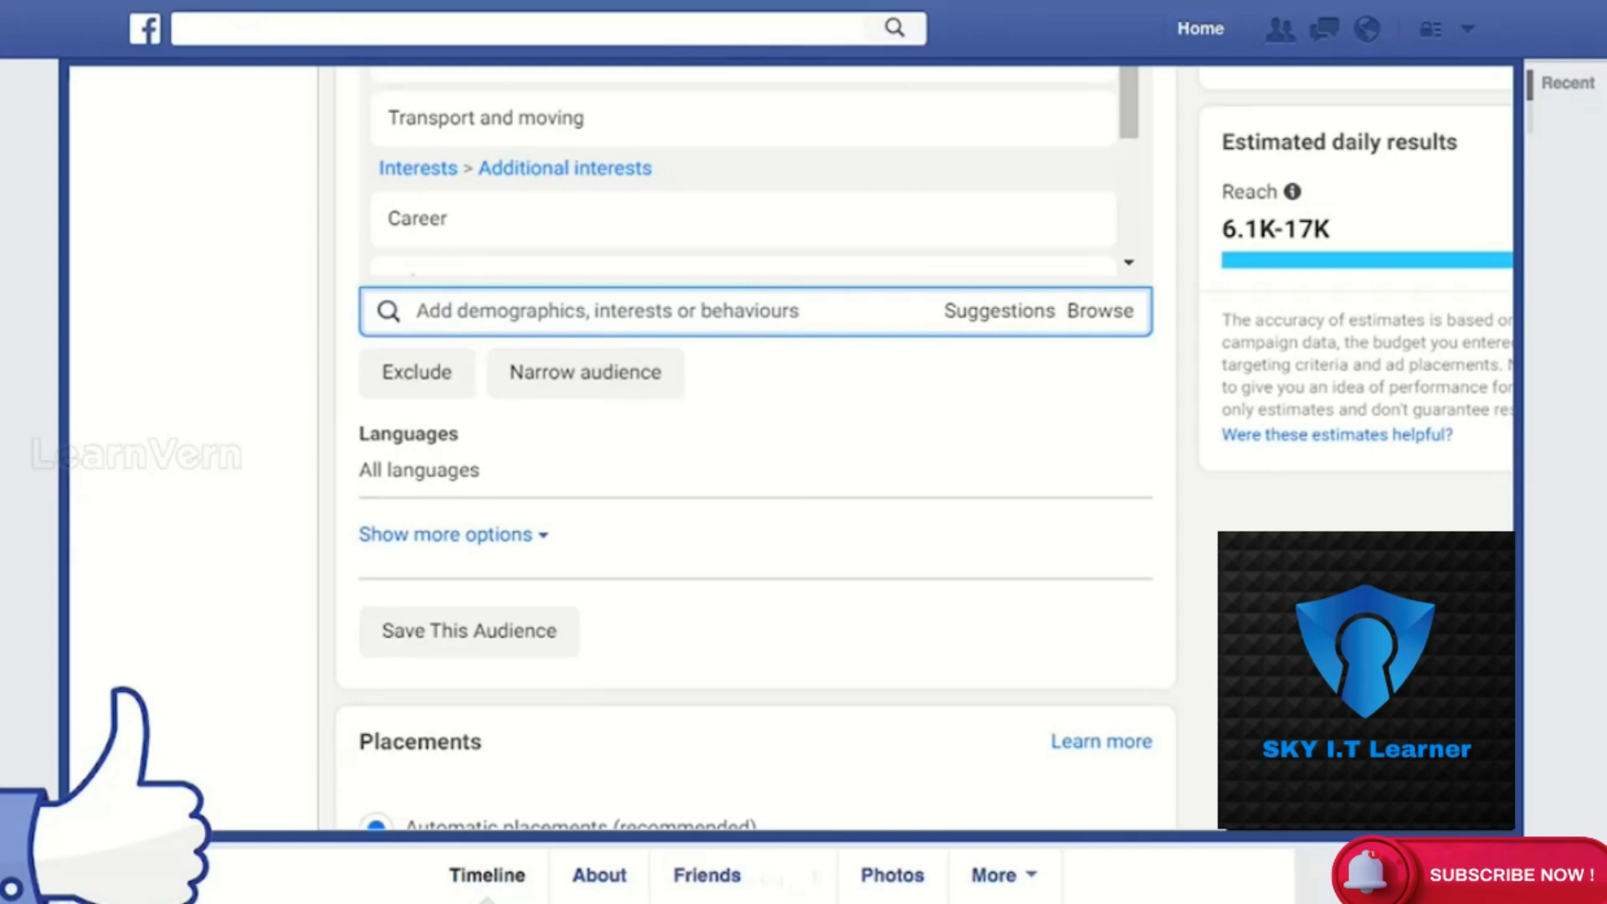
scroll(753, 452, "up", 10)
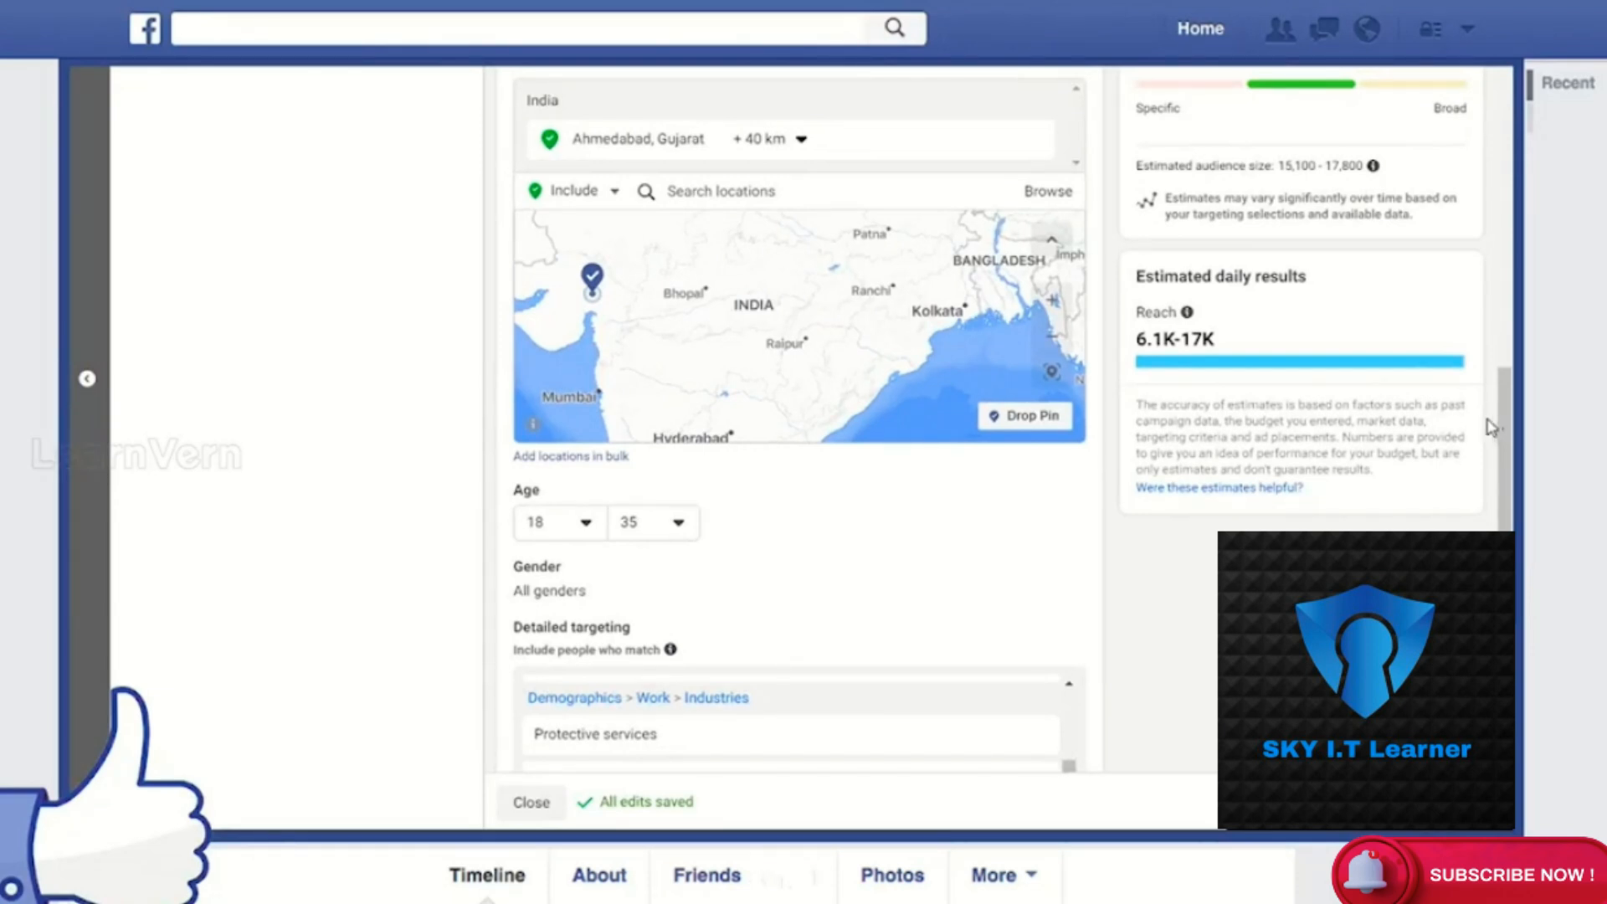
Save the current audience under the name "audience created for xyz brand"
scroll(1112, 671, "down", 6)
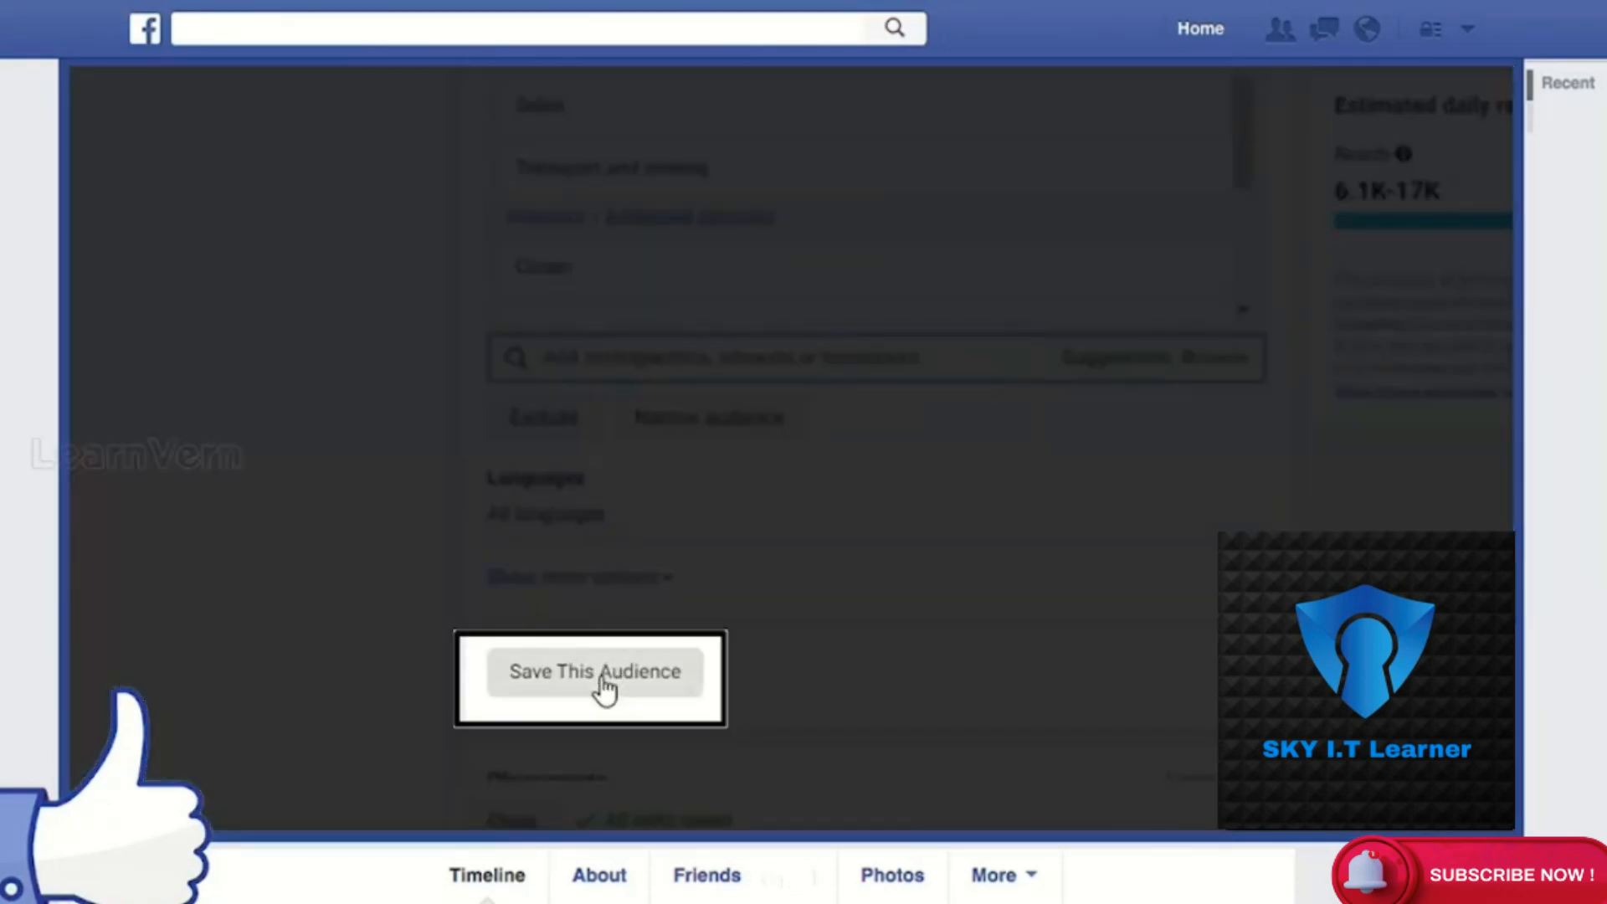
left_click(604, 688)
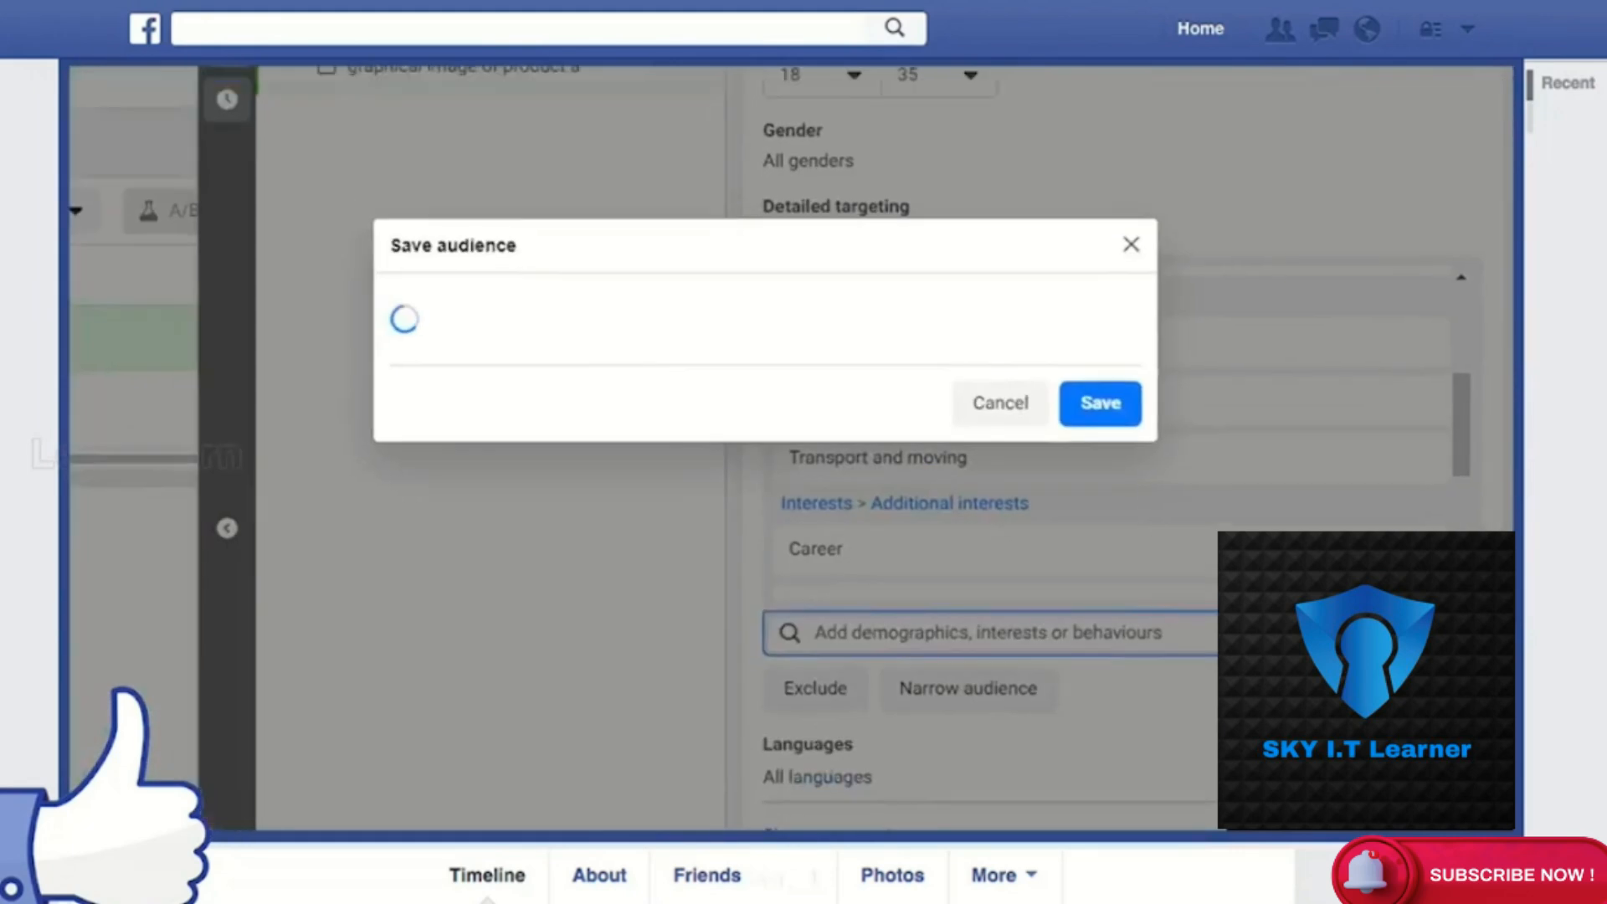
left_click(739, 282)
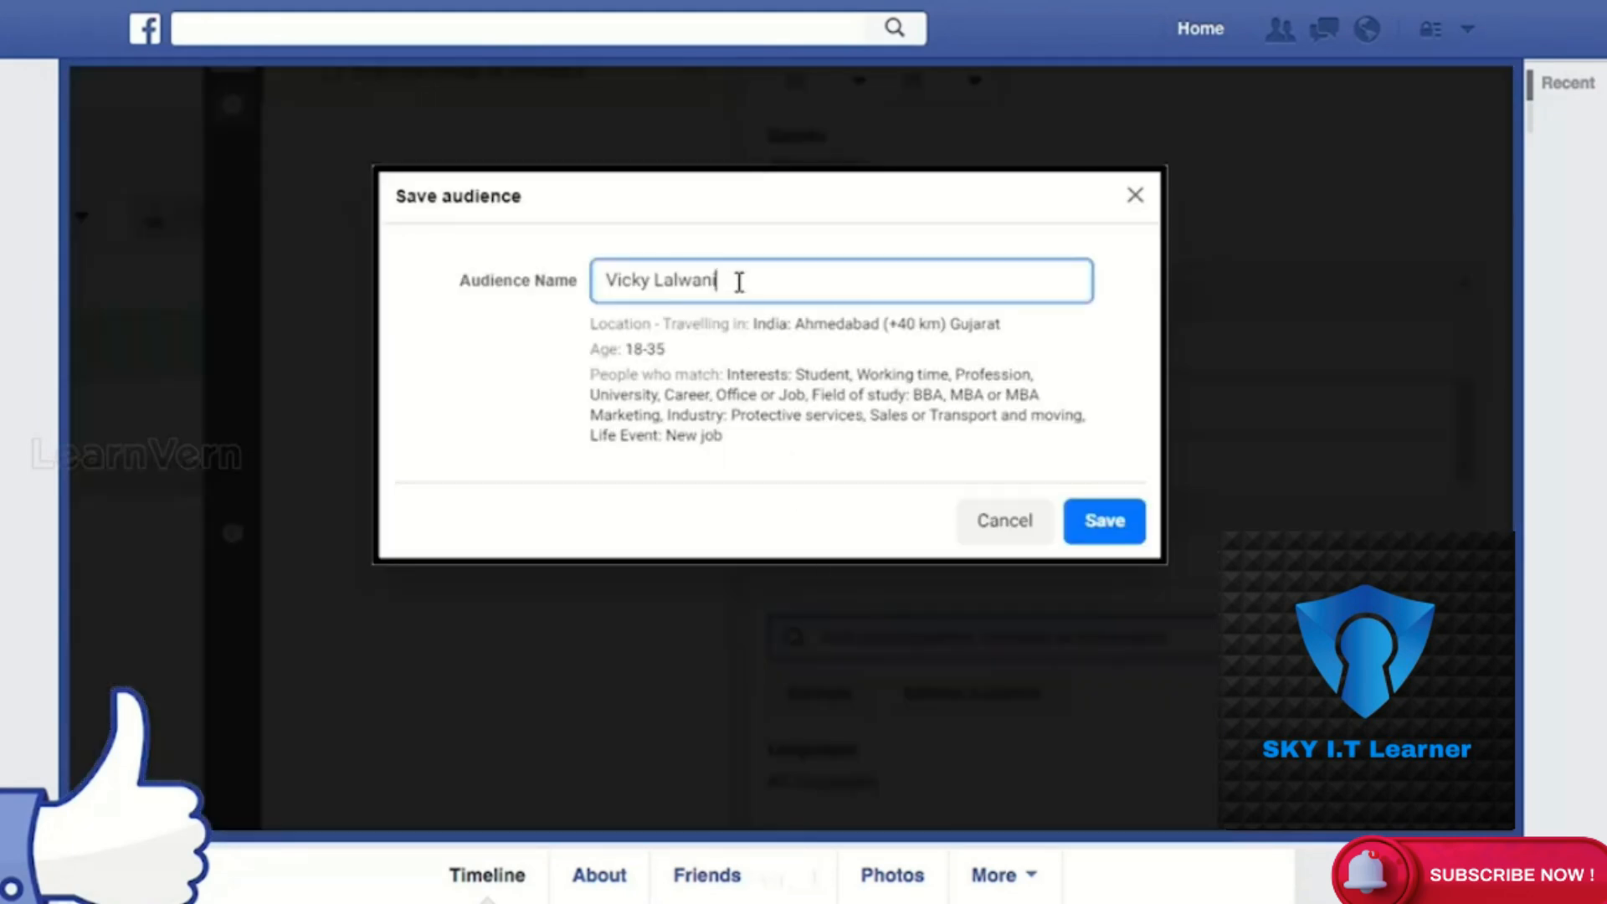
key("ctrl+a")
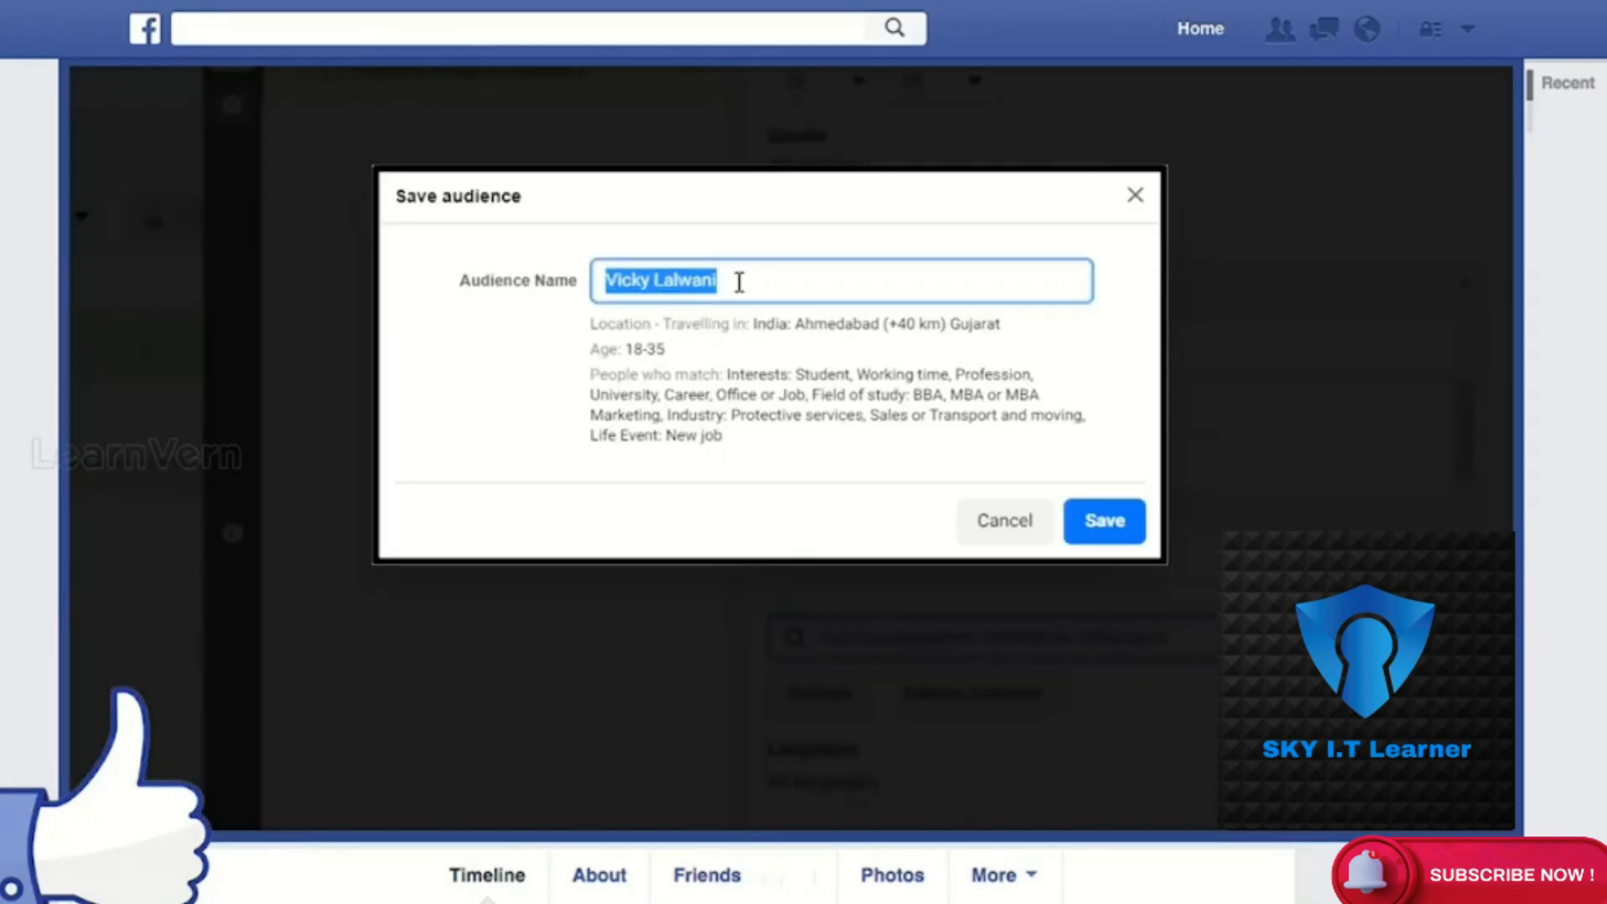
type("audience created")
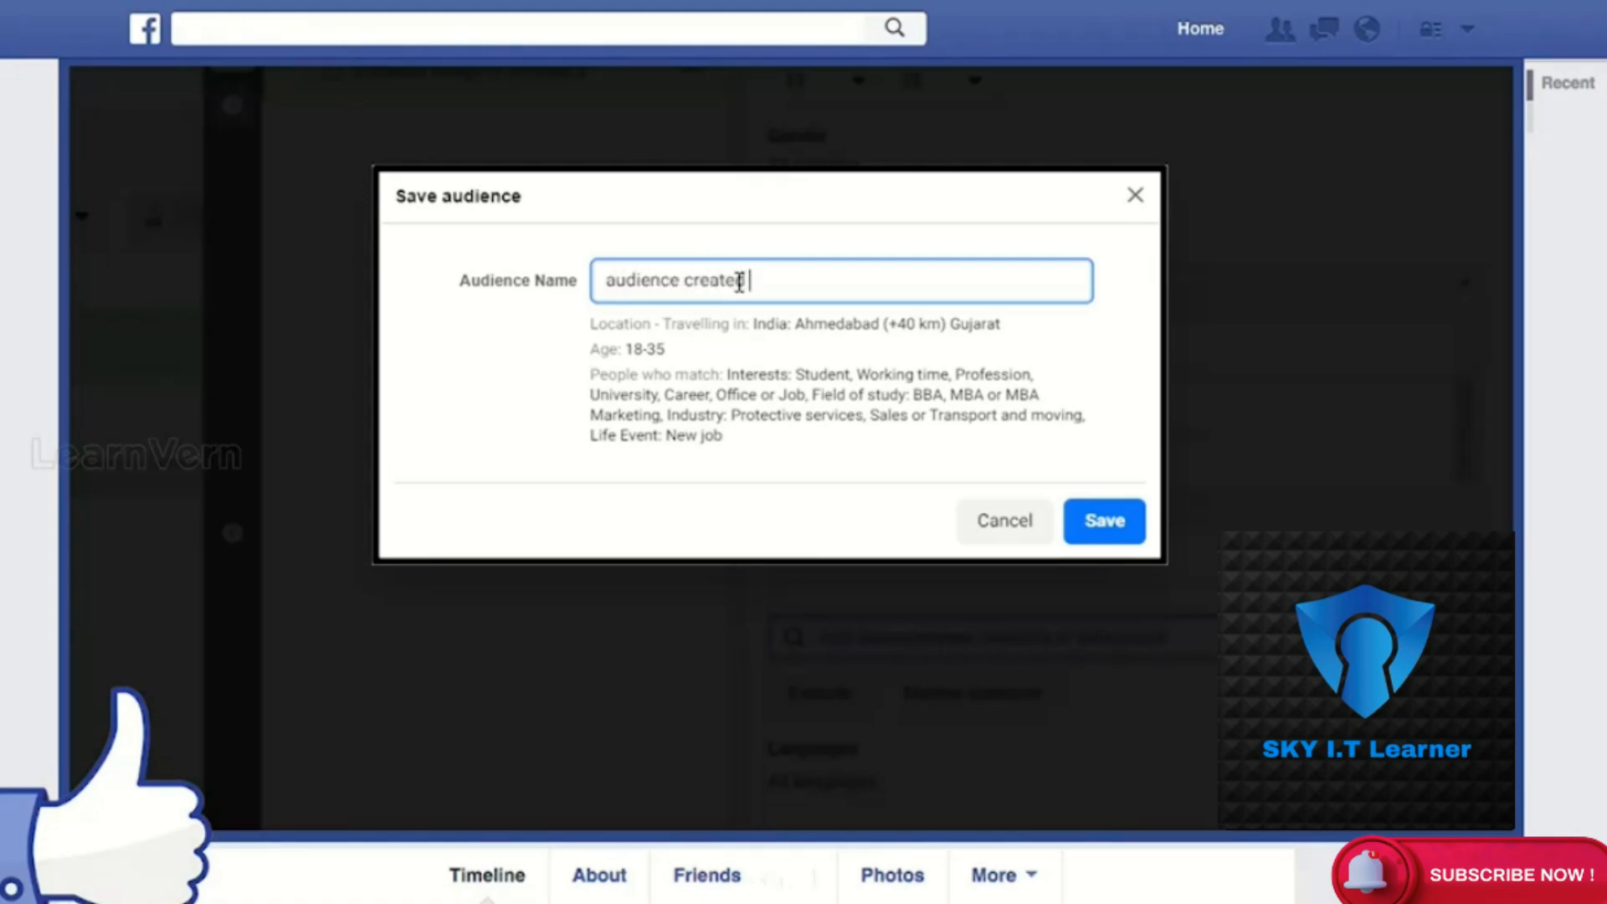
type(" for xyz brand")
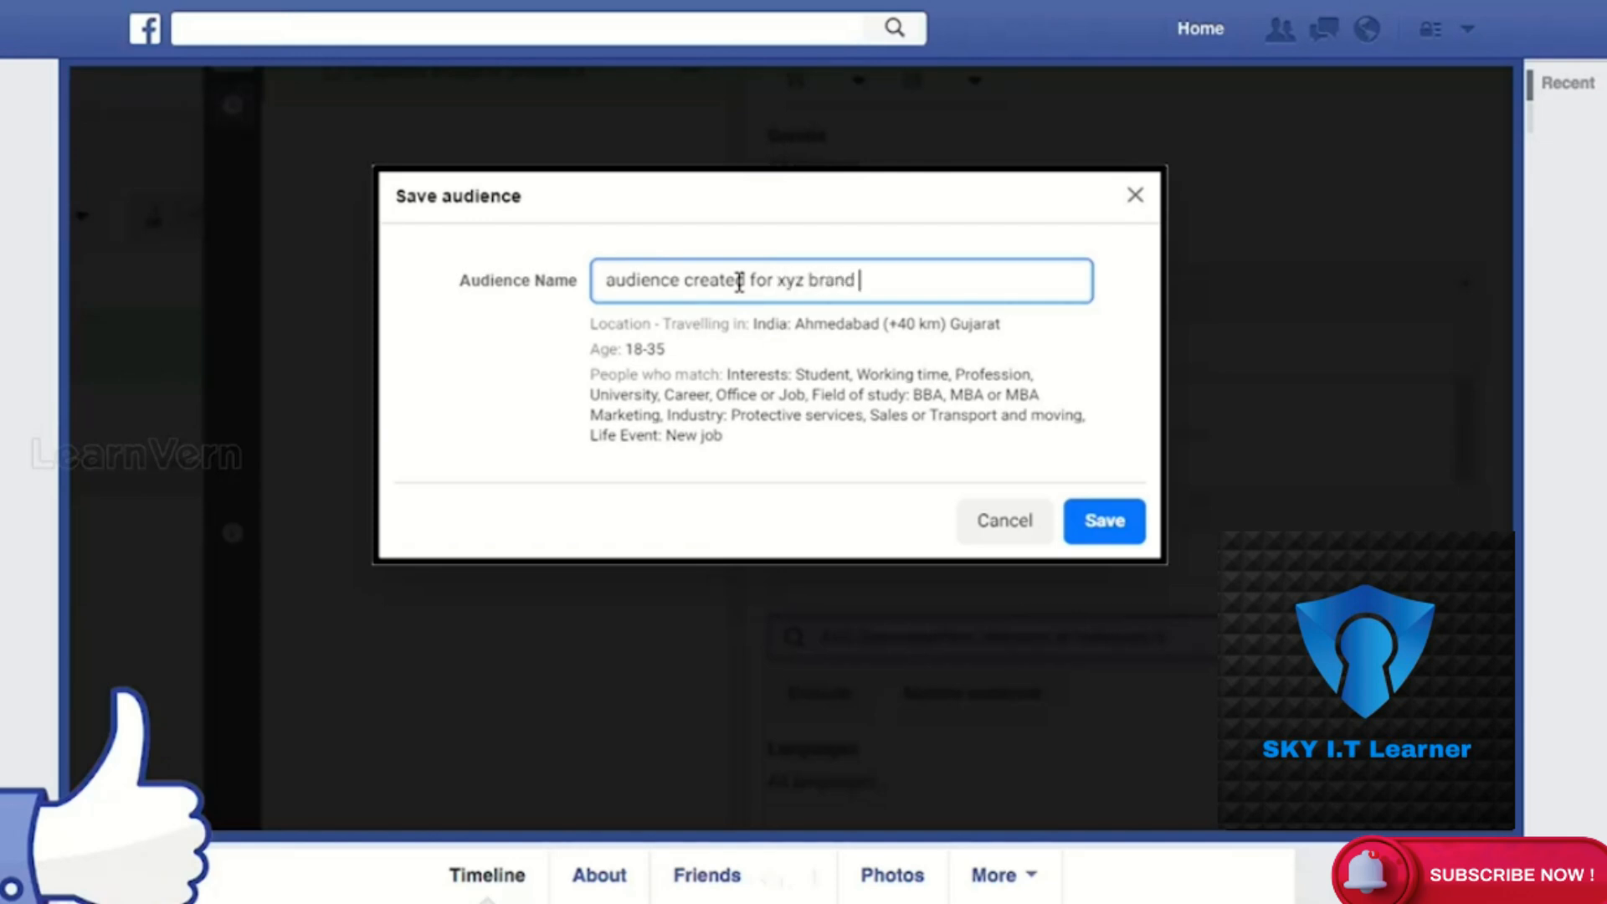
left_click(1120, 527)
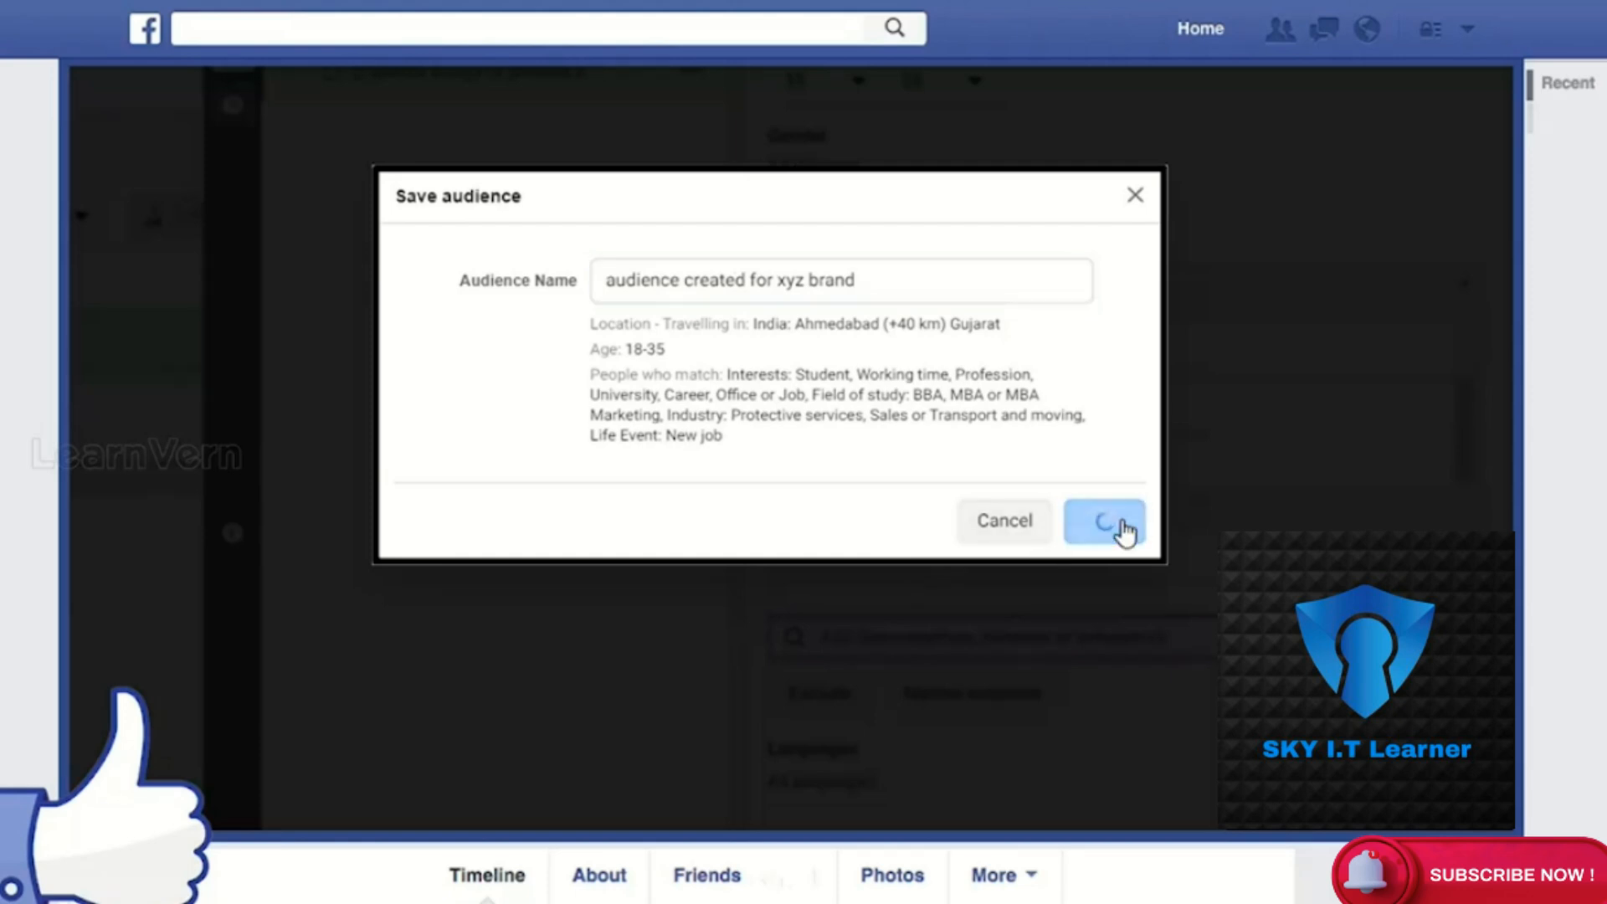
Review the saved audience's summary, checking its location, age range and the matching interests, fields of study and industries
scroll(832, 503, "down", 4)
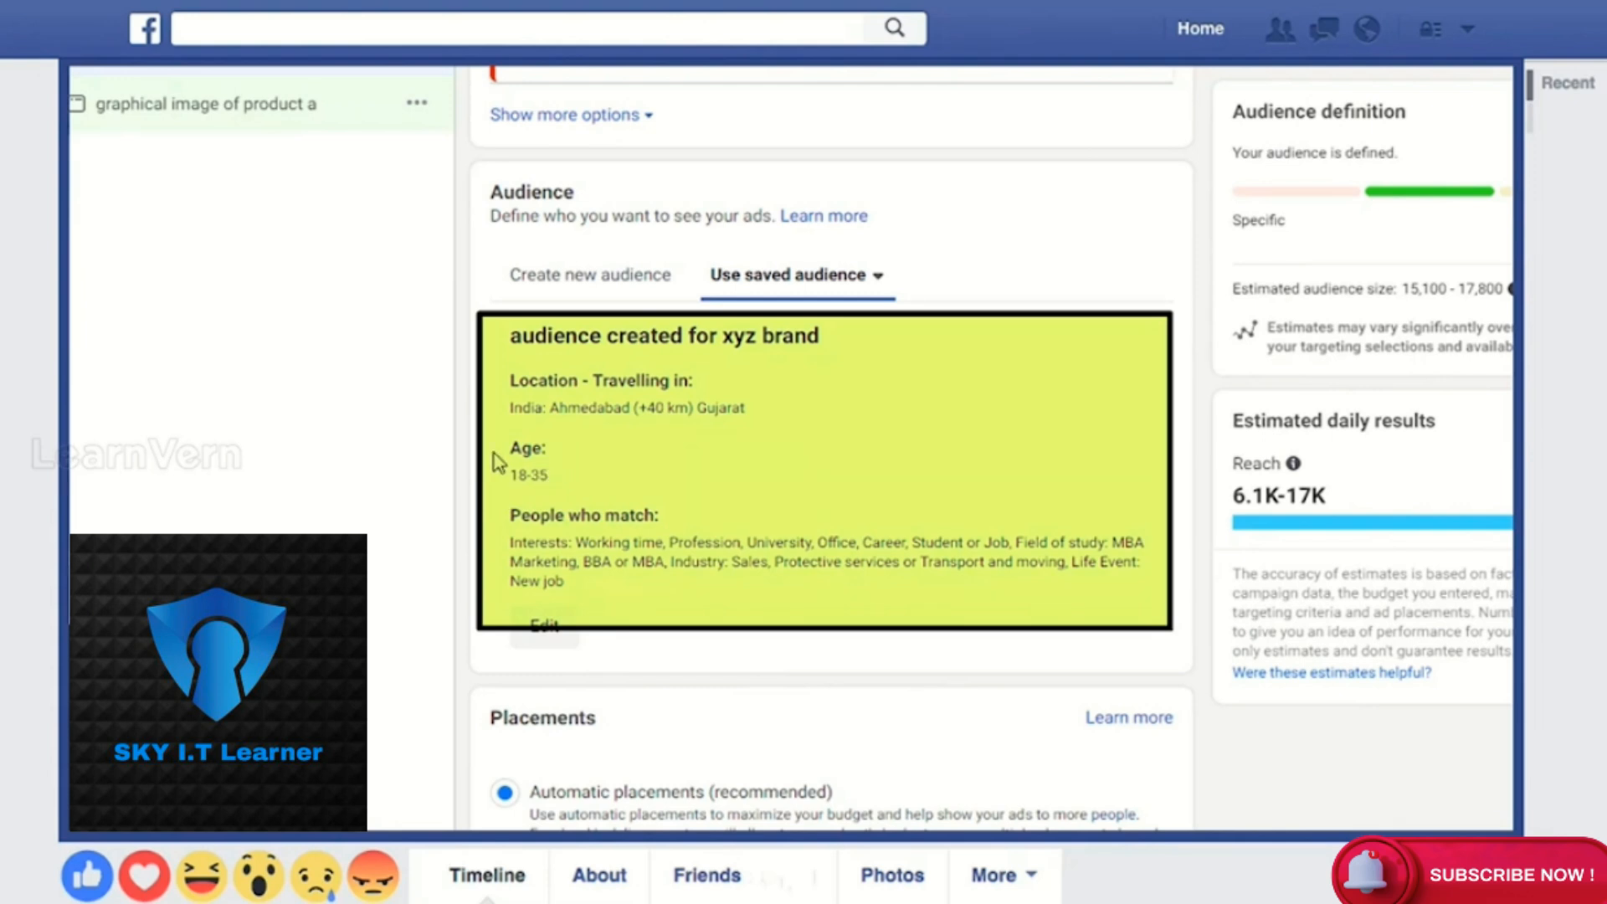
double_click(581, 408)
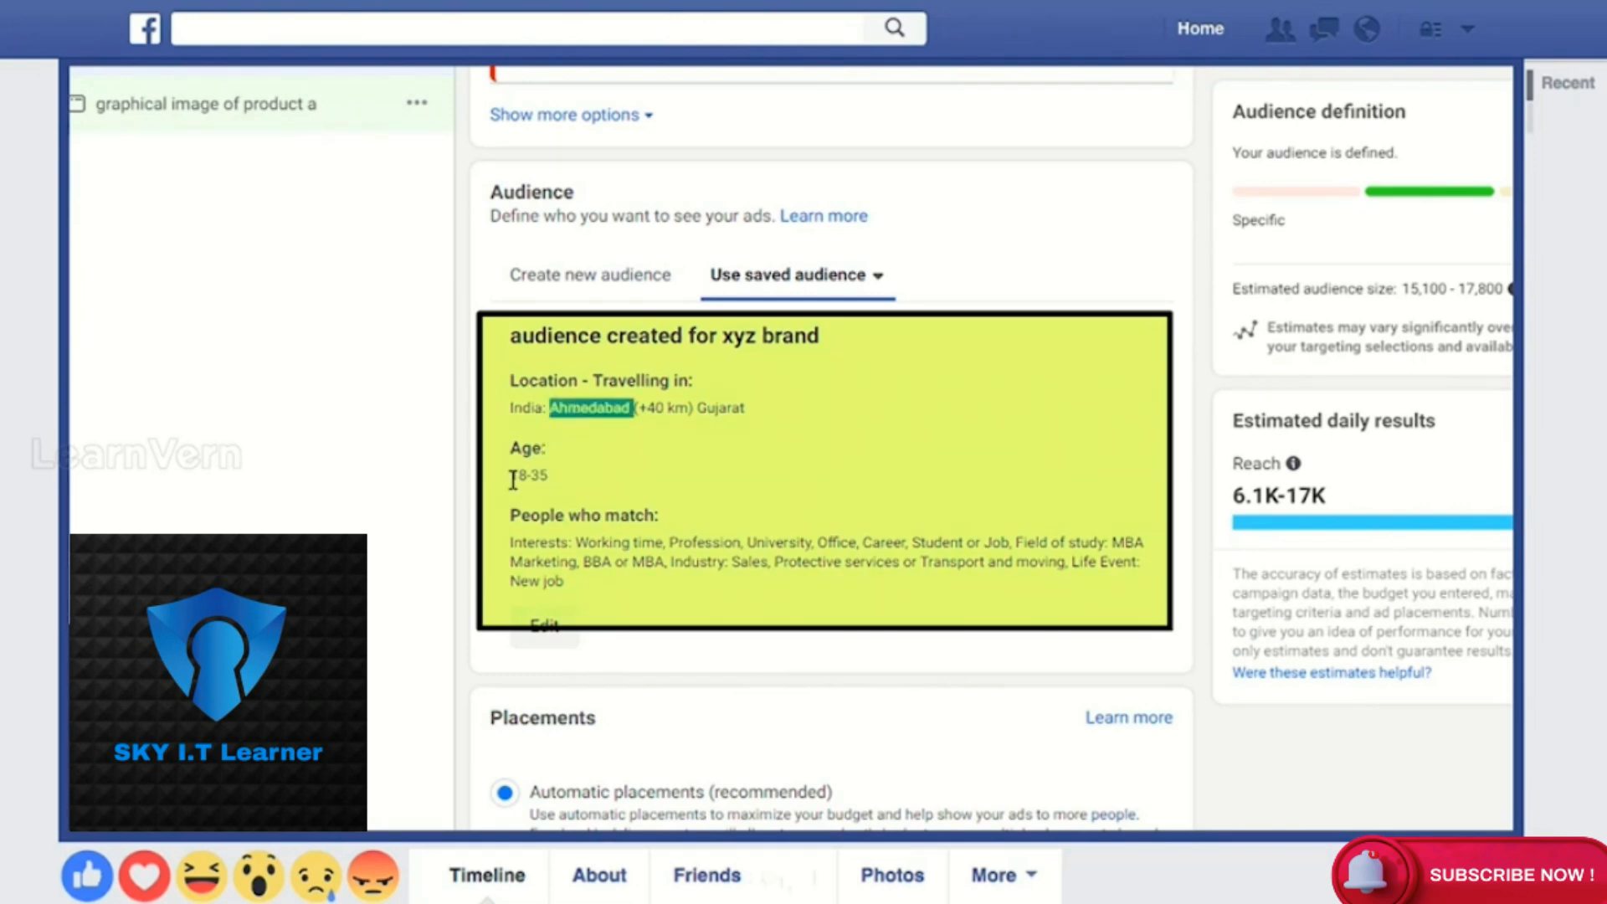
double_click(519, 475)
double_click(538, 544)
triple_click(538, 559)
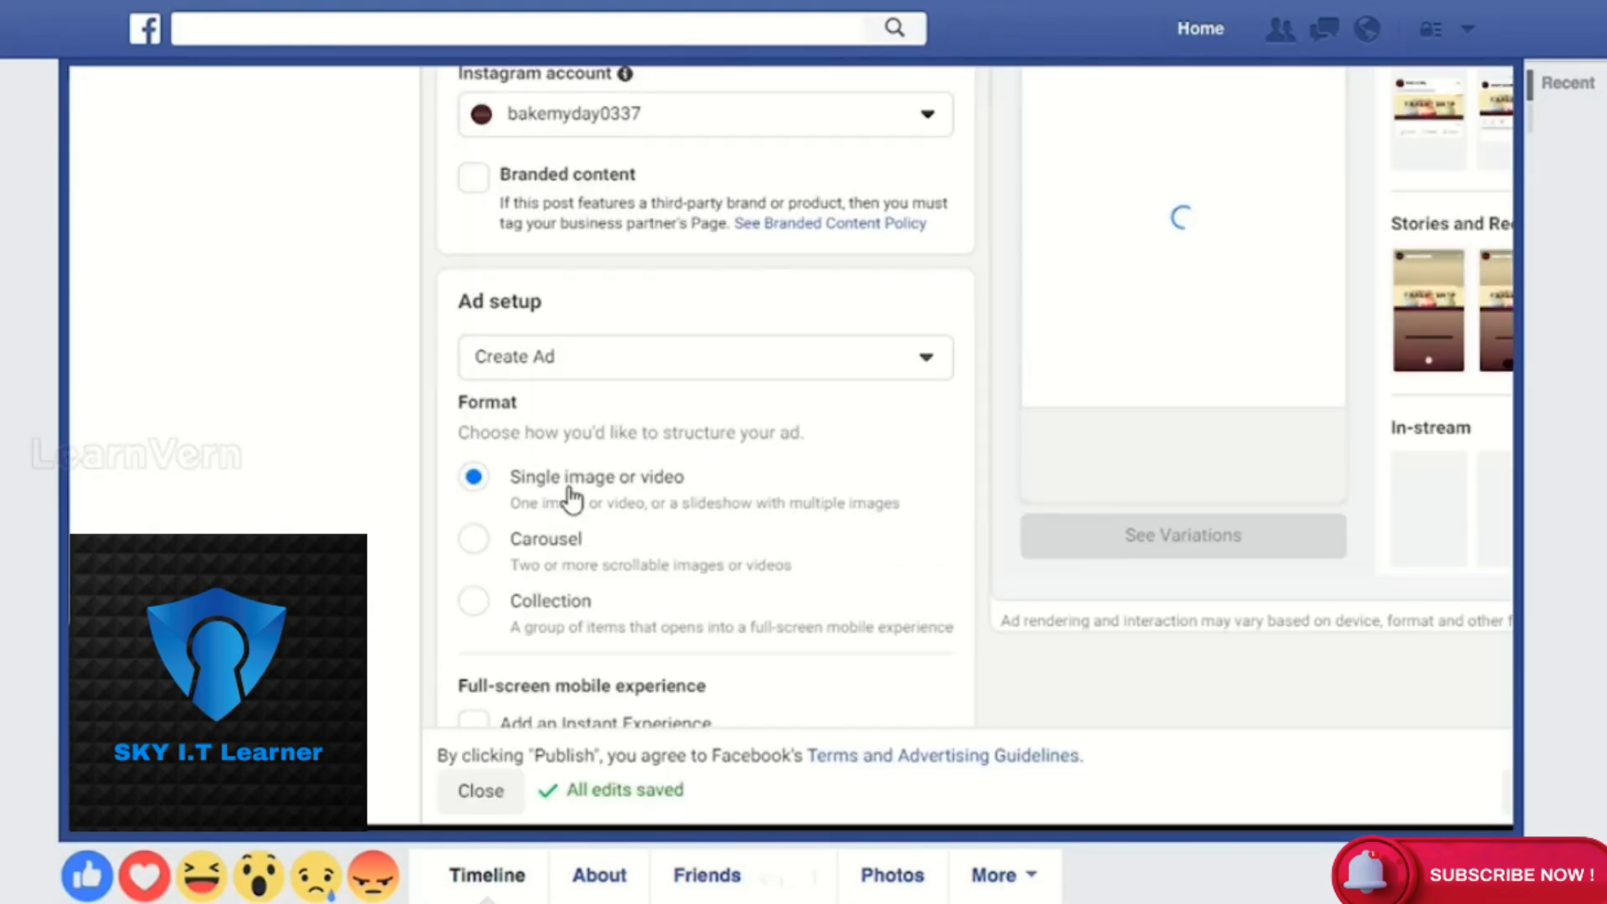
Review the ad's setup, including its media placements for feeds and in-stream videos, its primary text and the settings below
scroll(586, 334, "down", 10)
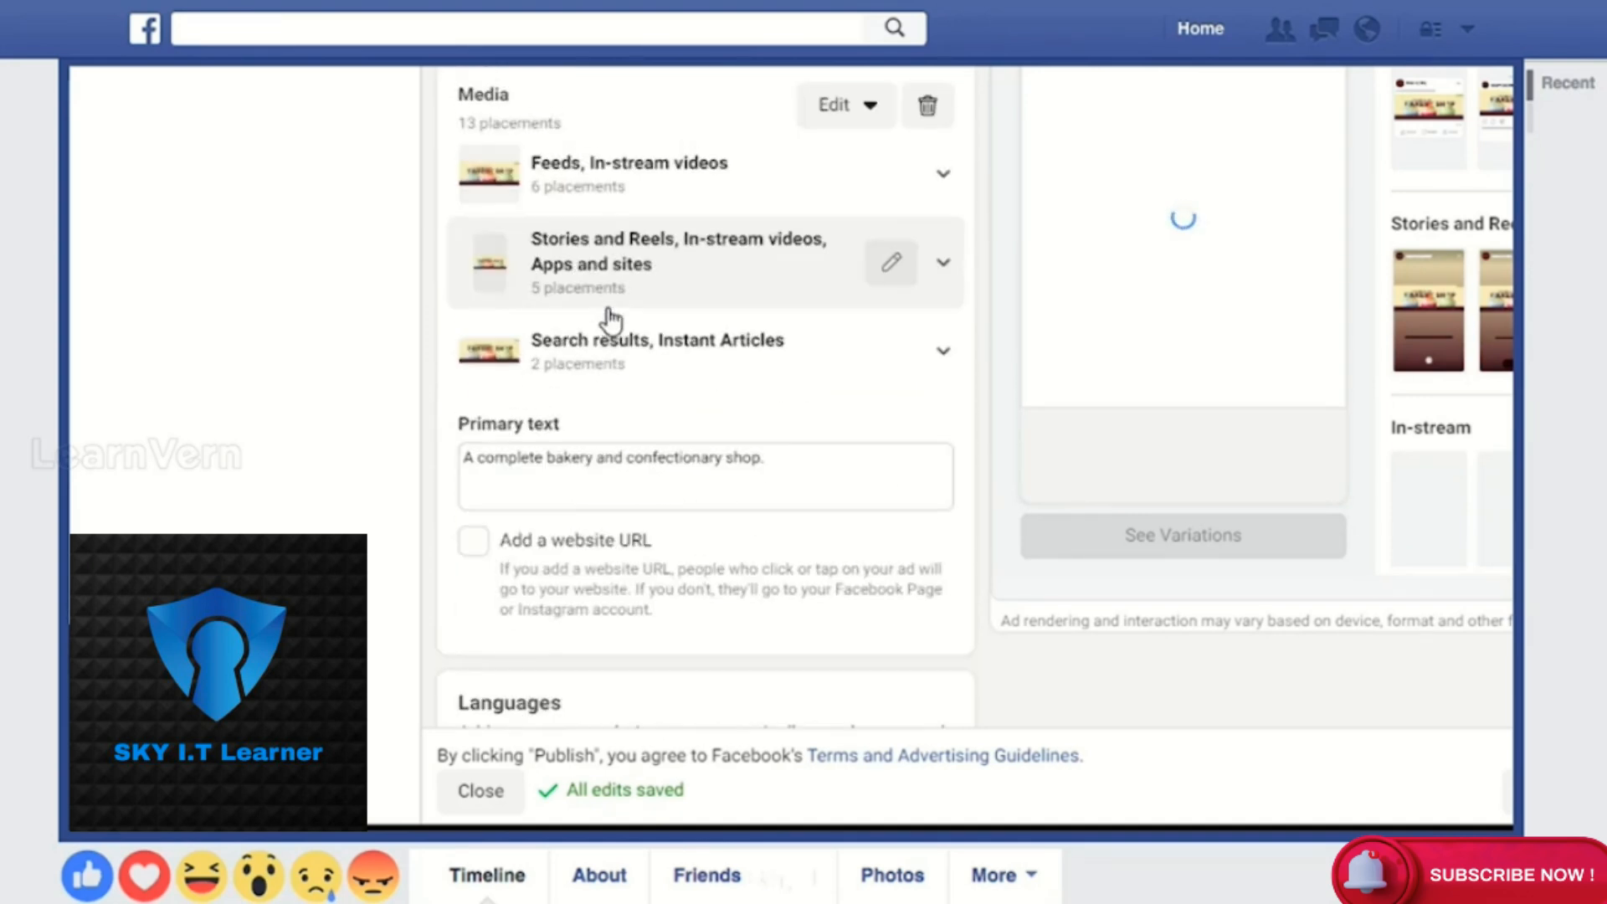
left_click(707, 168)
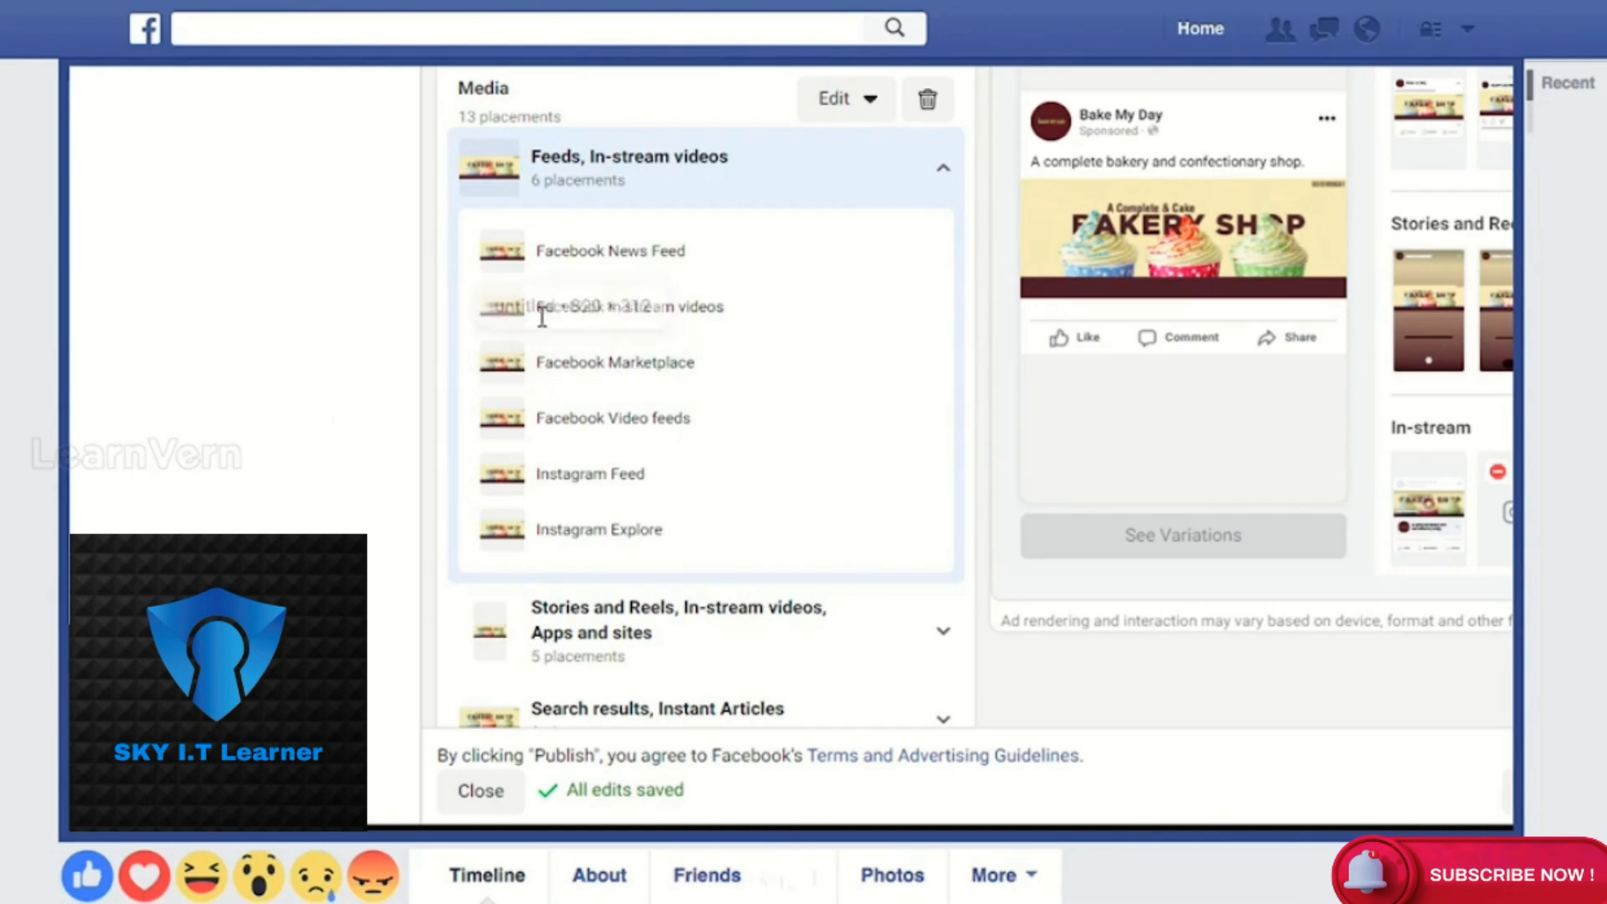
scroll(957, 555, "down", 6)
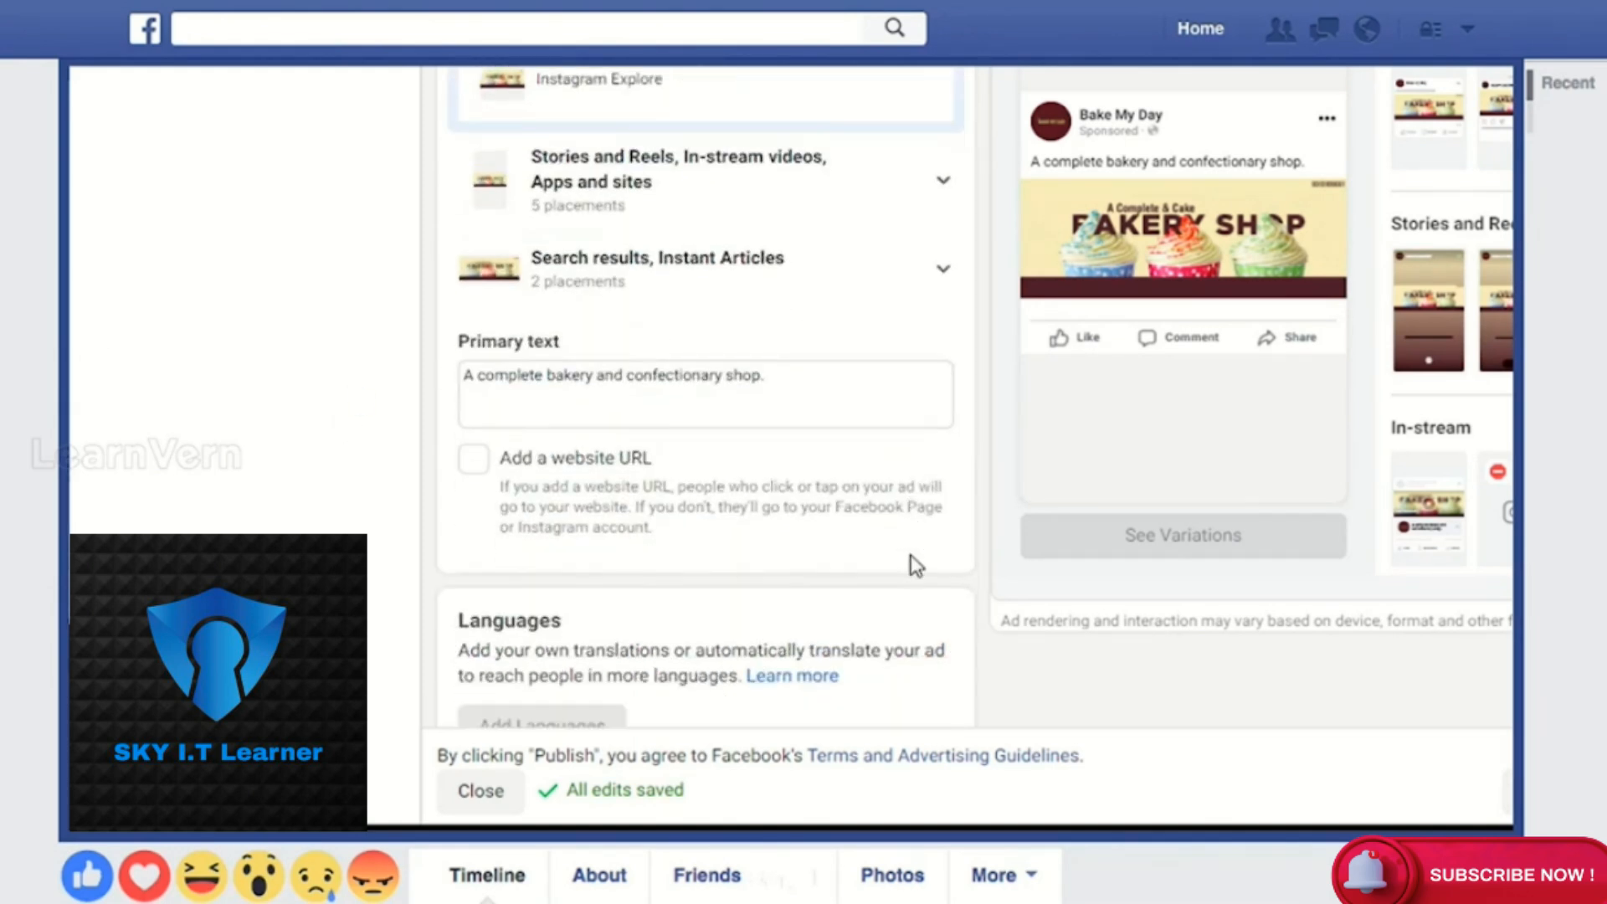
left_click(604, 327)
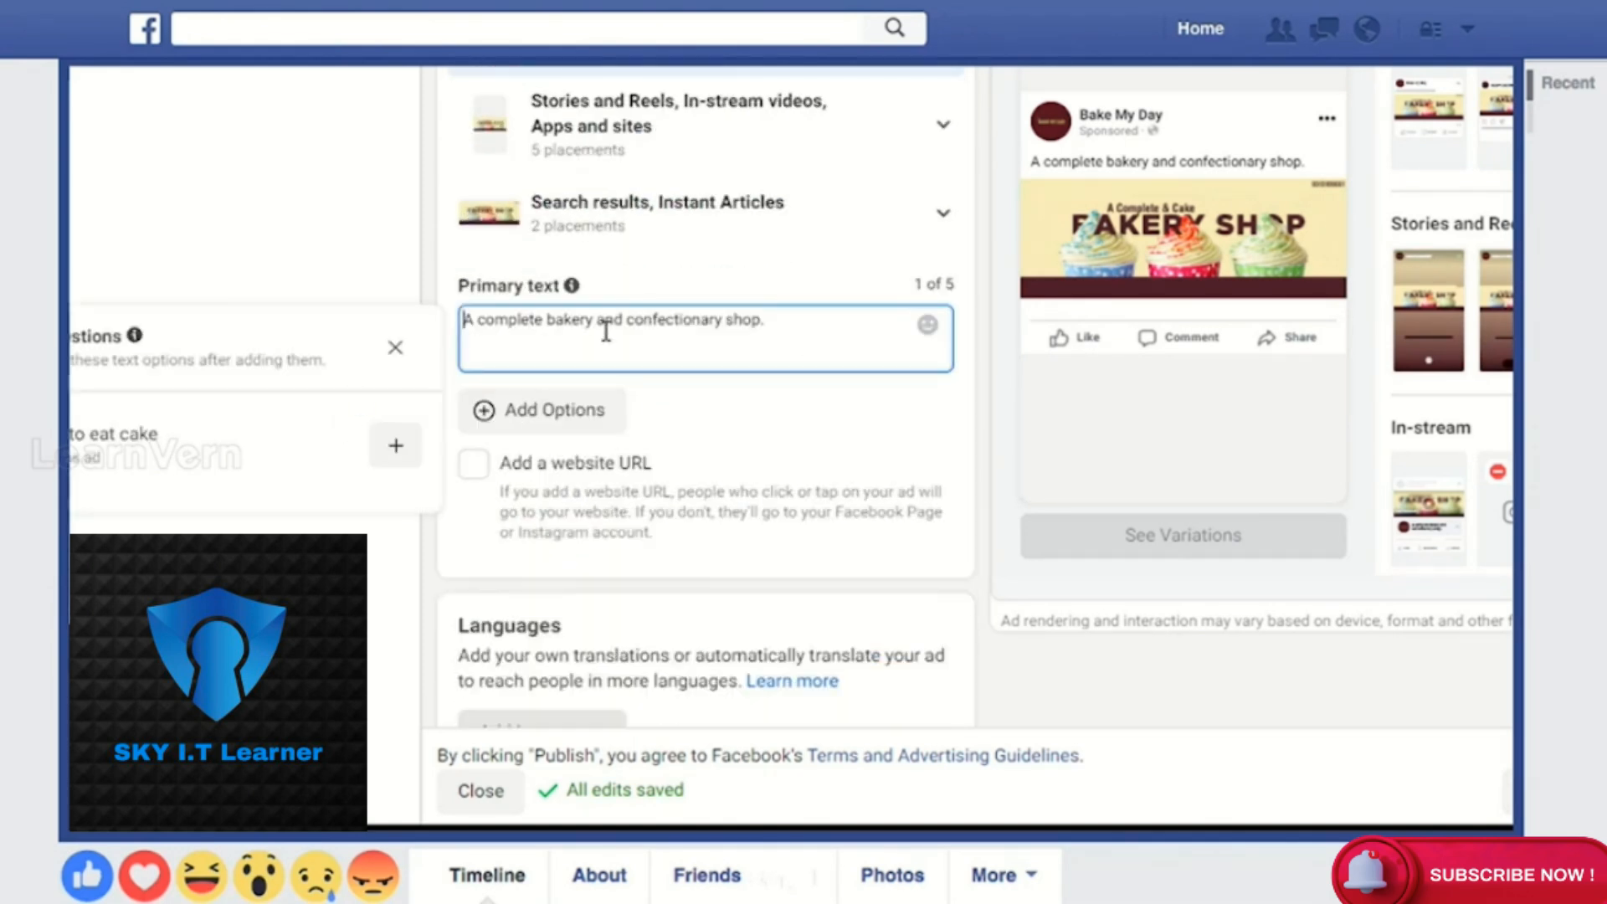
scroll(778, 469, "down", 6)
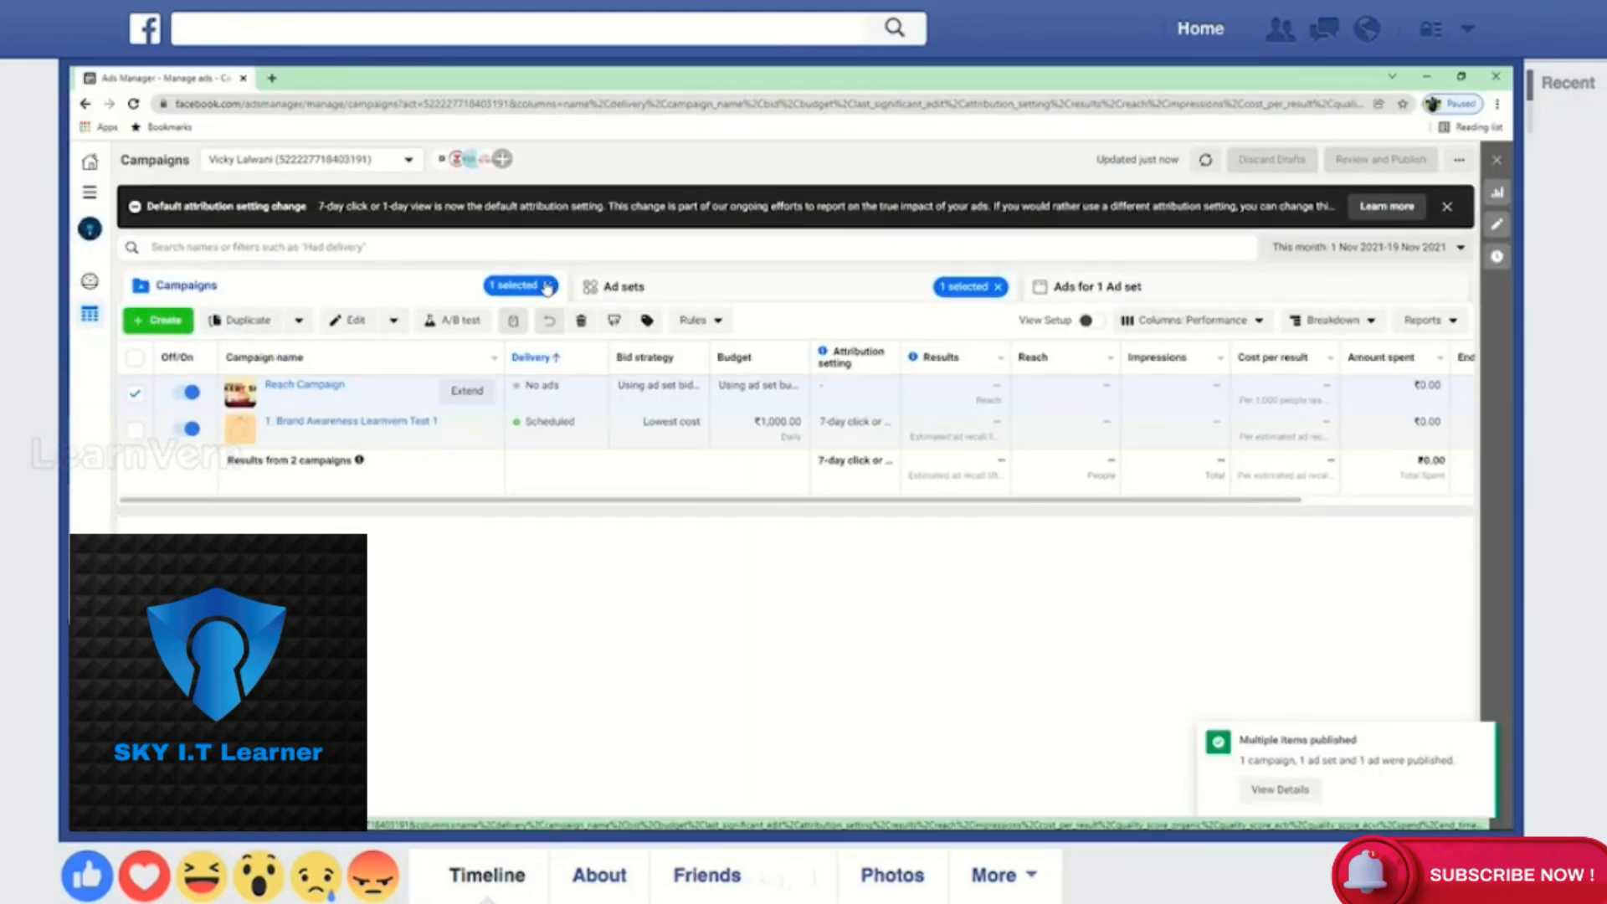
Open the name of the Reach Campaign for editing in the campaigns list
left_click(134, 394)
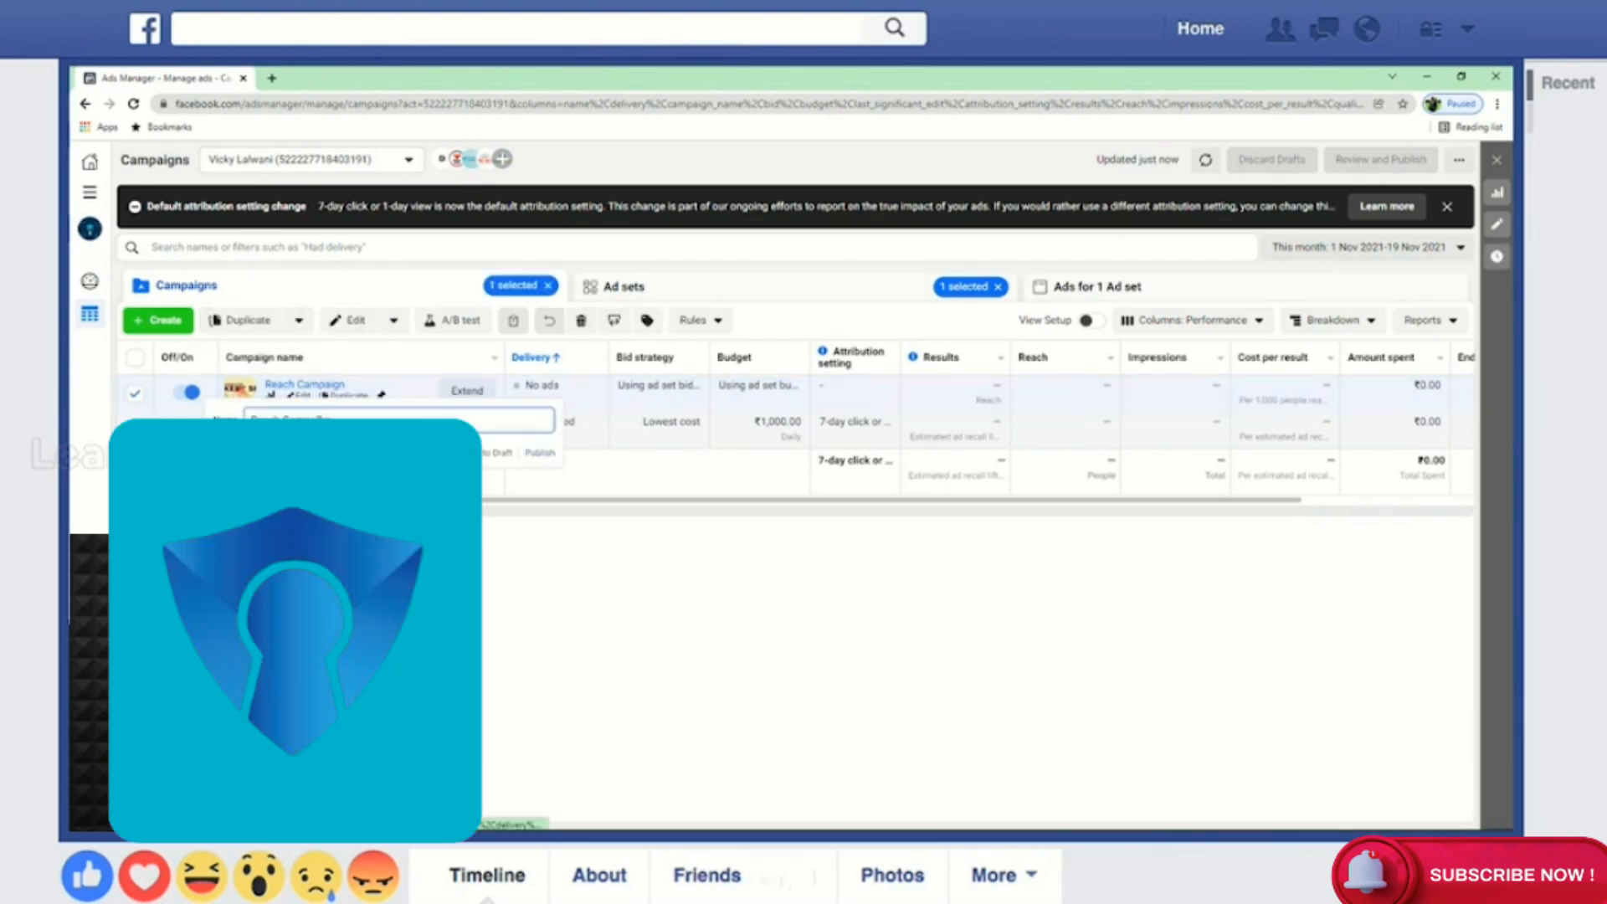